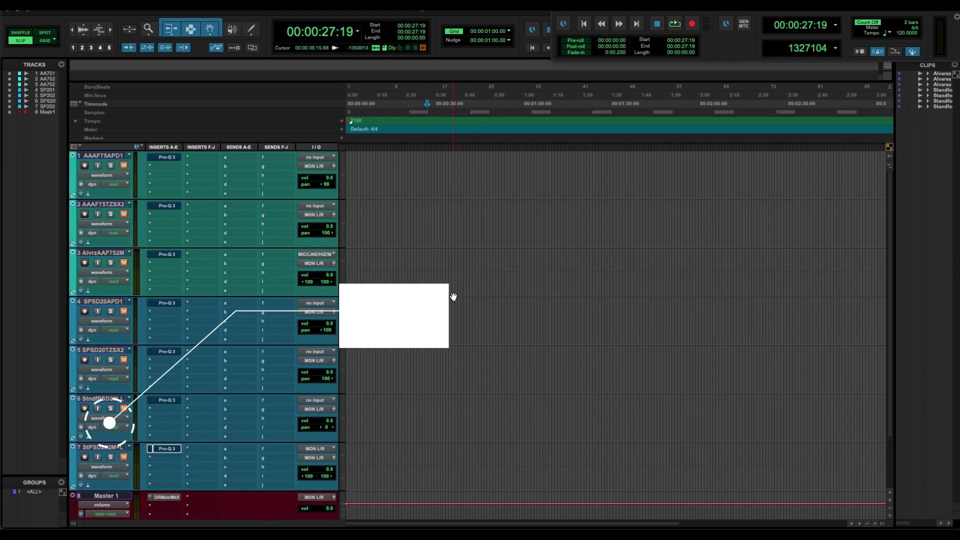
- Pan the first Alvarez guitar track, AAAF75APD1, hard left to 100 in the mixer
scroll(226, 421, down, 3)
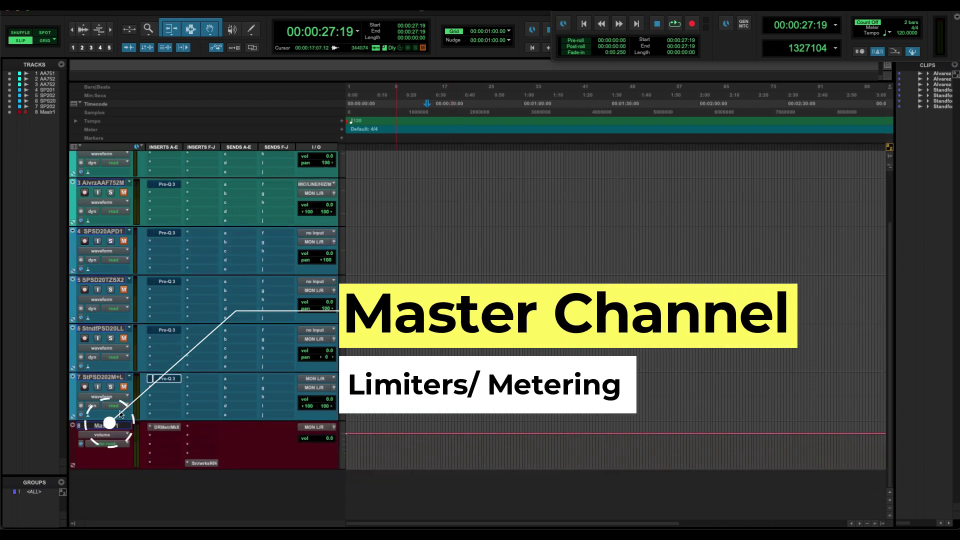
scroll(116, 426, up, 3)
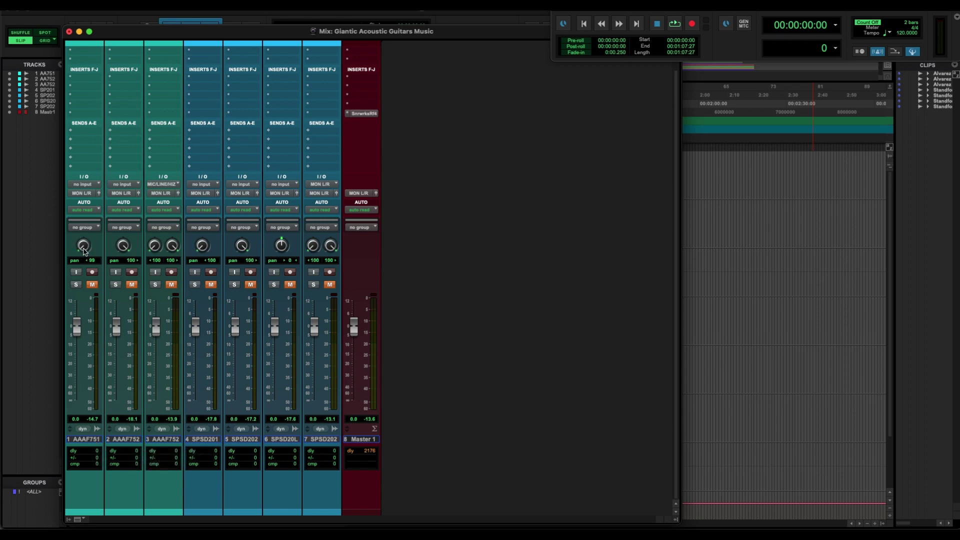
drag(83, 253, 95, 265)
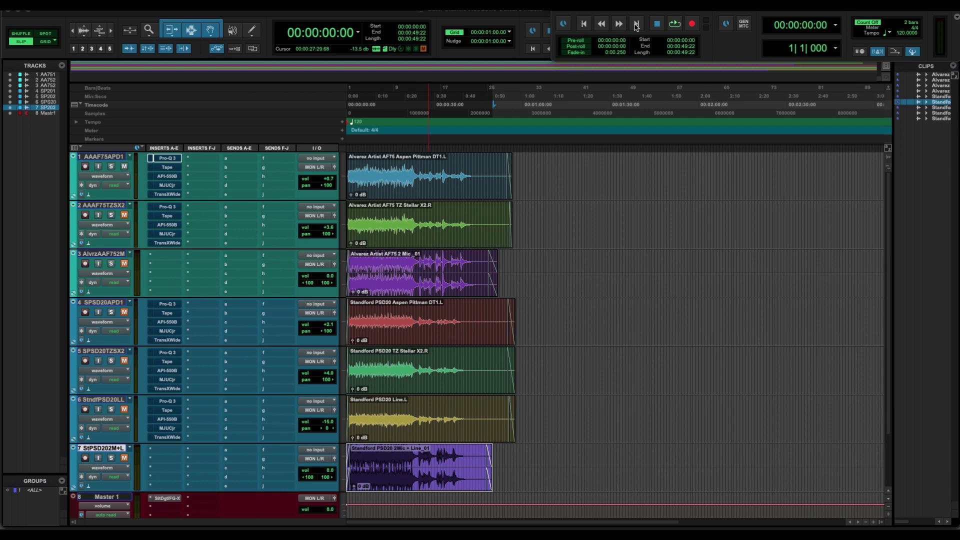
- Play the session, select the Aspen Pittman DT1 clip on the AAAF75APD1 track, activate its bypassed Pro-Q 3 insert and restart playback
click(674, 24)
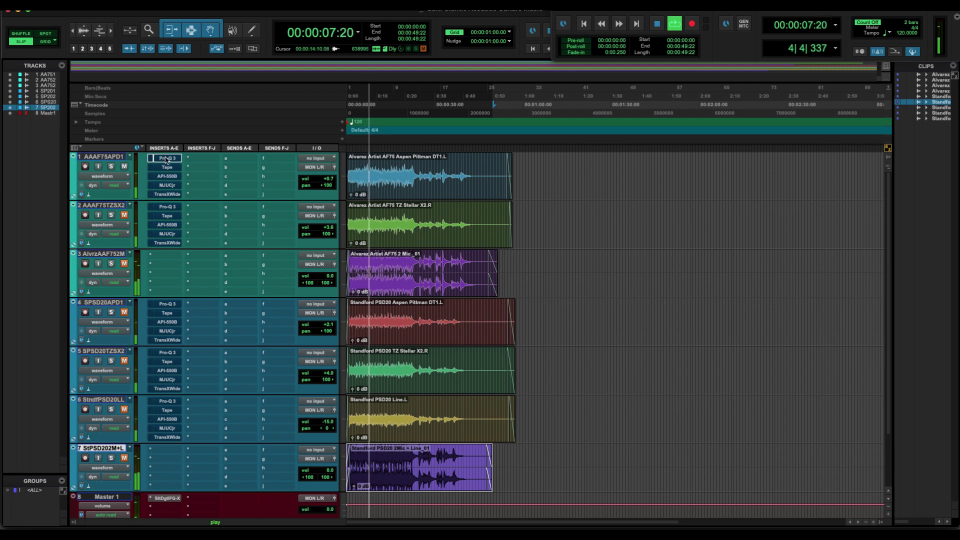
click(419, 197)
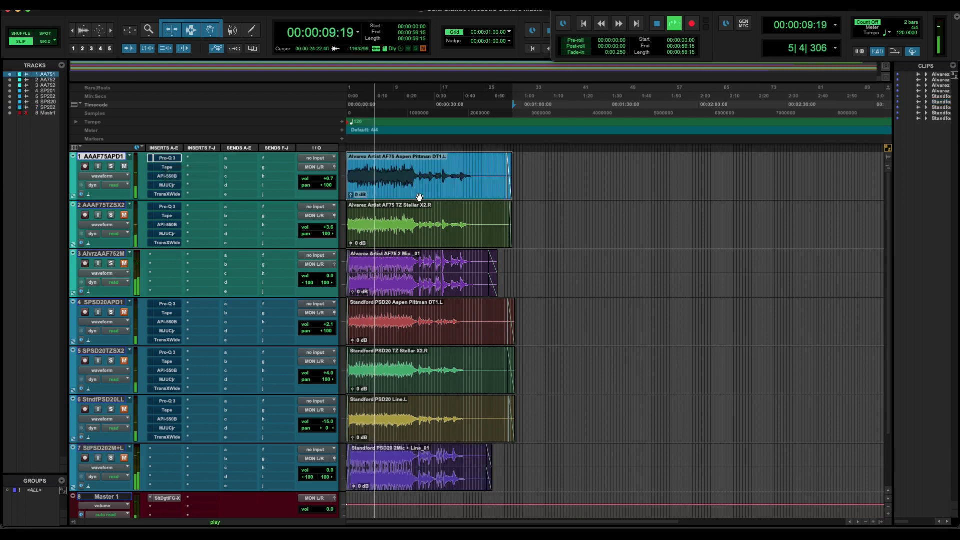
click(167, 157)
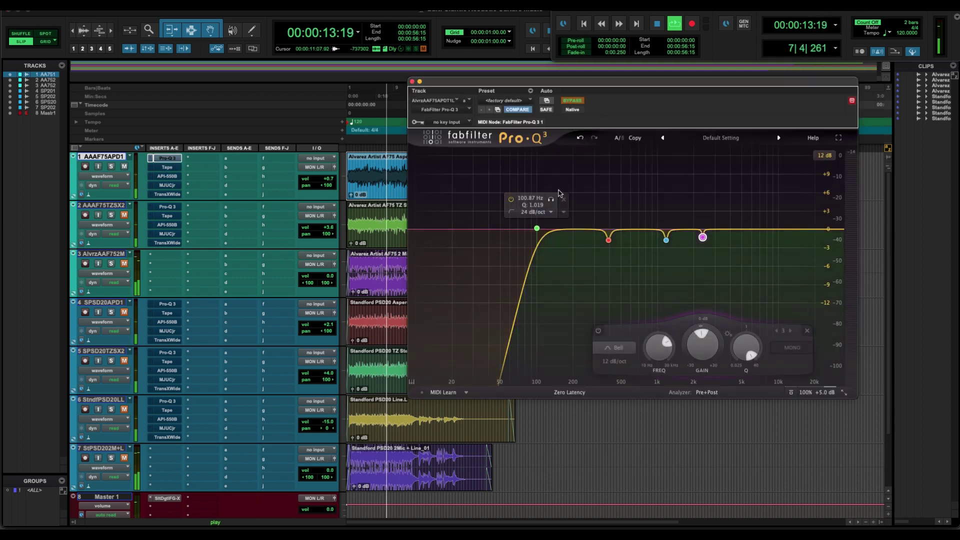
click(573, 101)
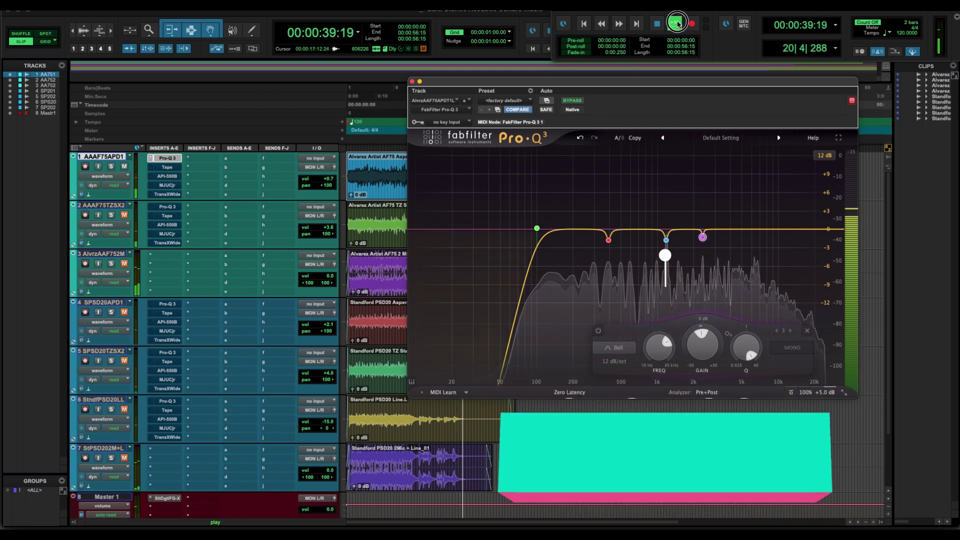
key(space)
key(space)
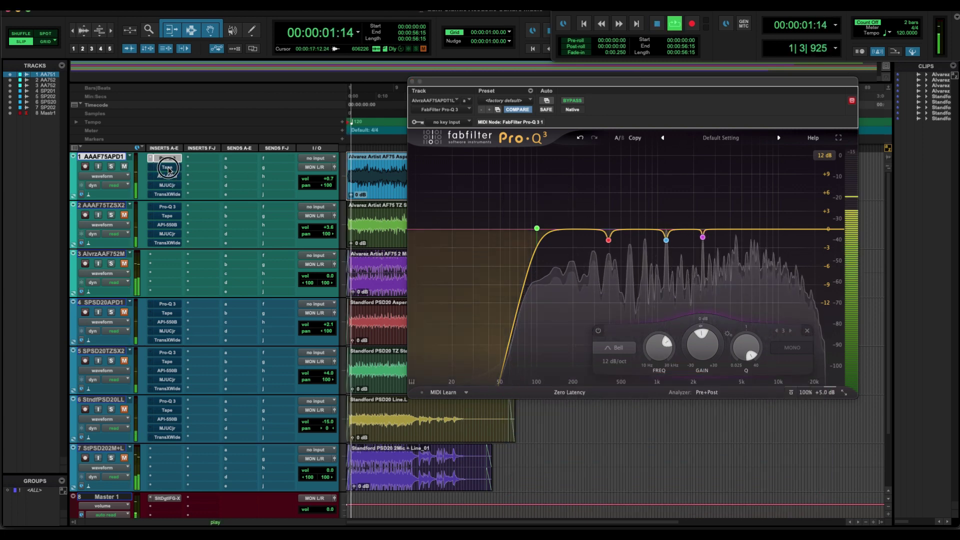
- Activate the Tape insert on the AAAF75APD1 track and compare the sound with it bypassed and active during playback, leaving it active
click(168, 168)
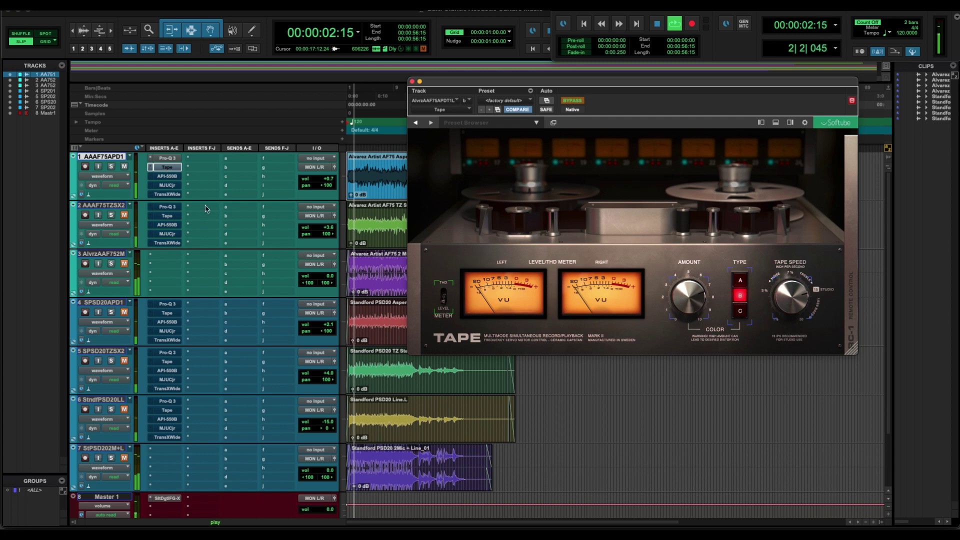
click(573, 100)
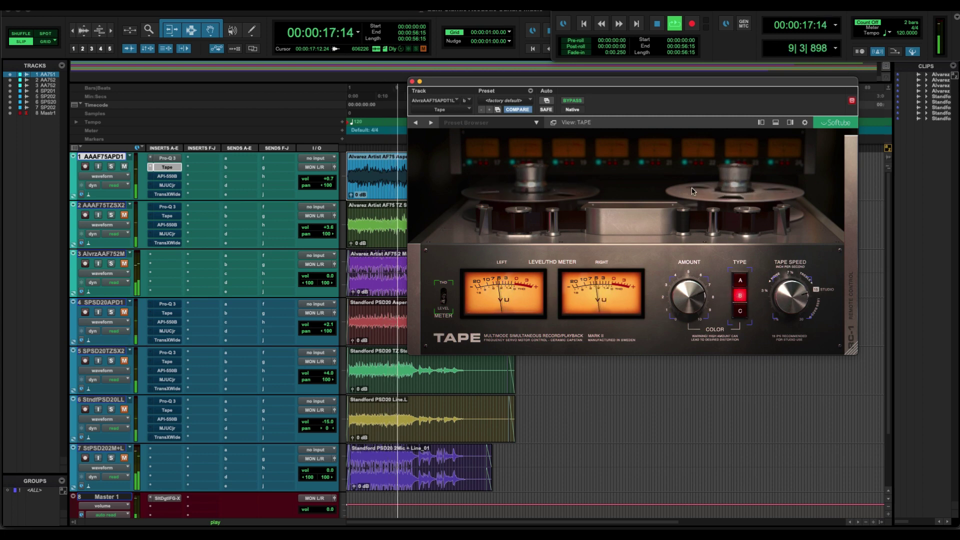
click(574, 103)
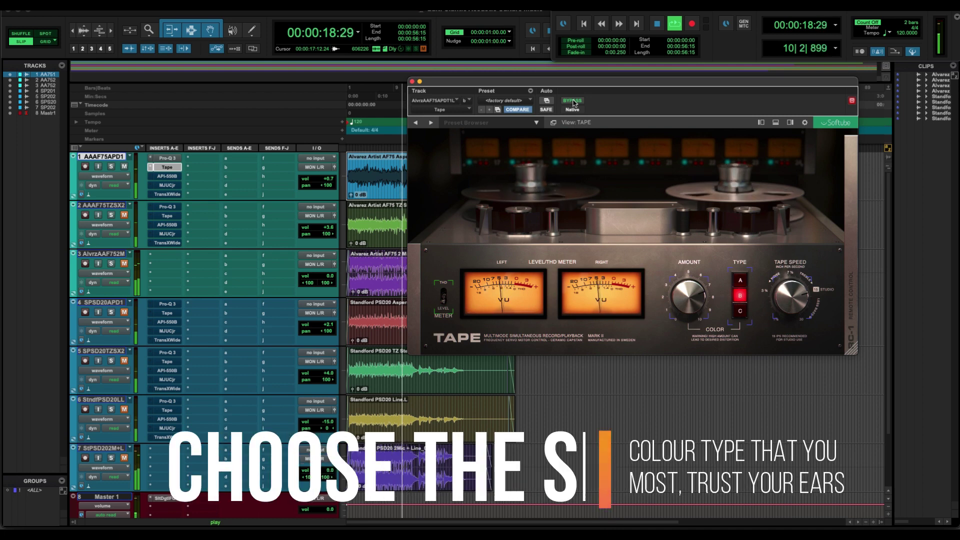
click(677, 25)
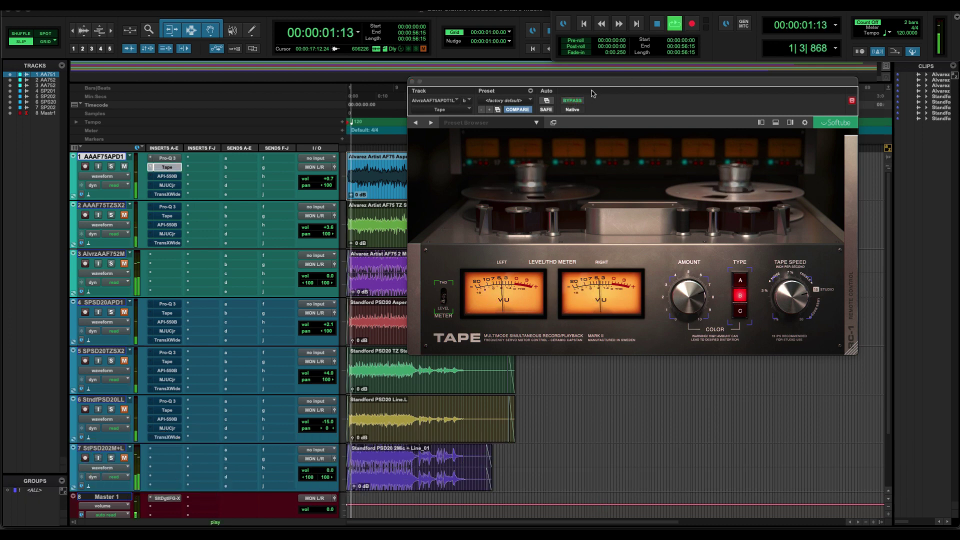
click(573, 102)
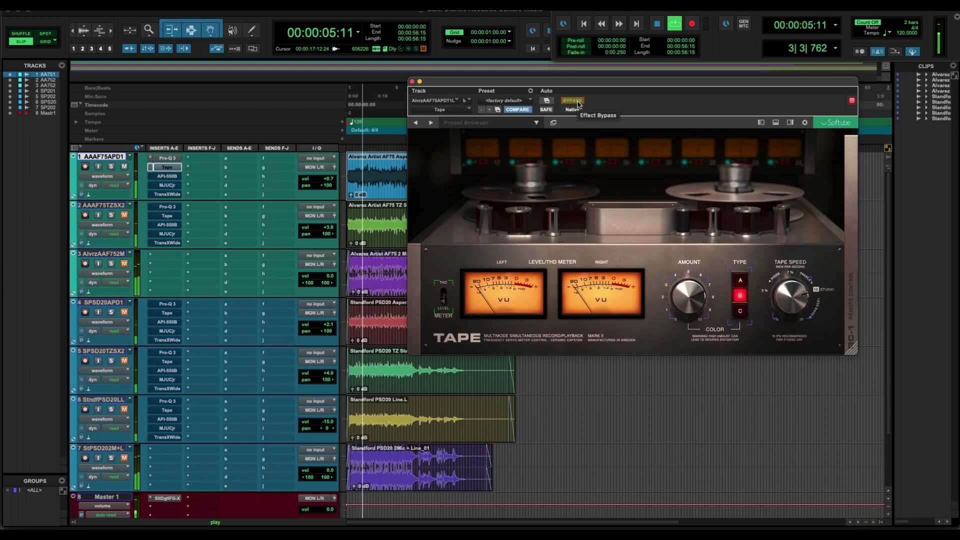
click(573, 101)
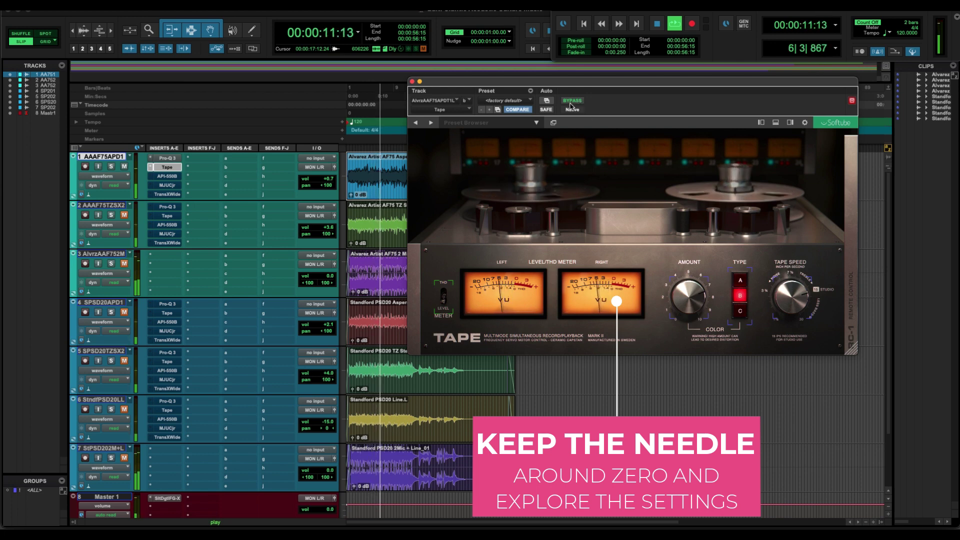
- Restart playback and activate the API-550B equalizer on the AAAF75APD1 track
click(169, 177)
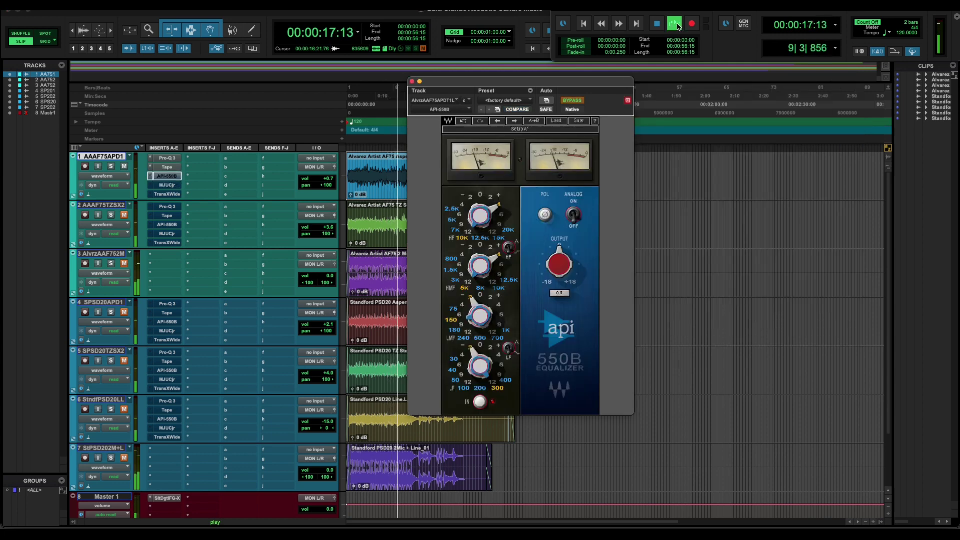
click(675, 24)
click(675, 24)
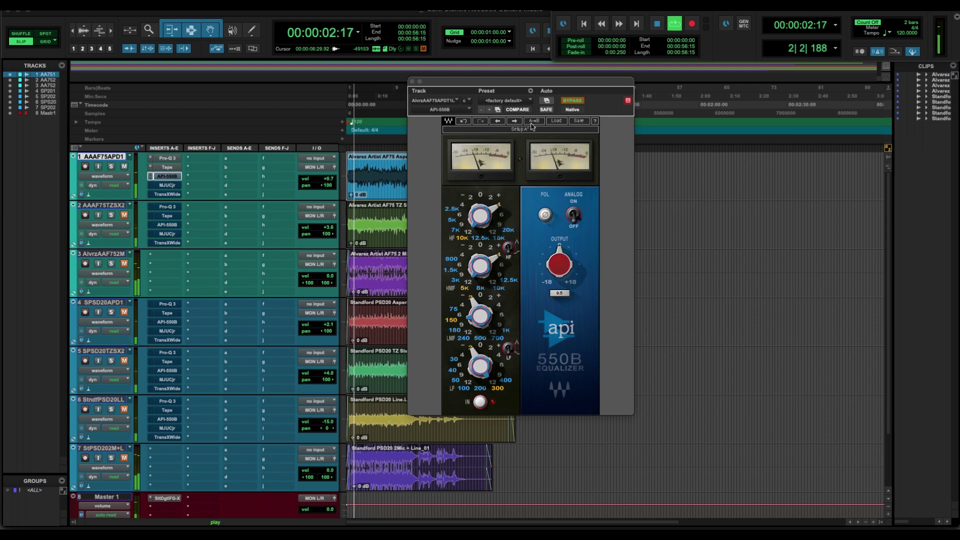
click(571, 101)
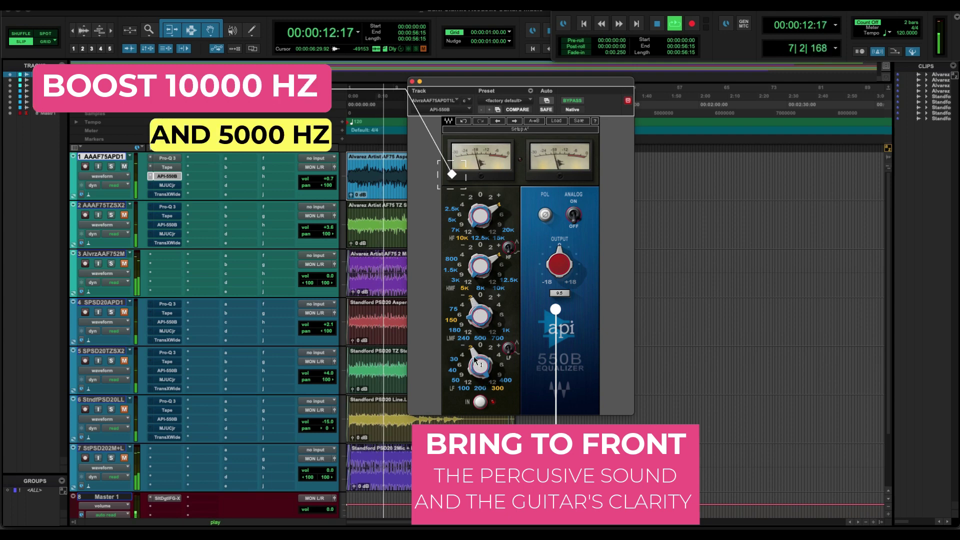
alt+click(494, 201)
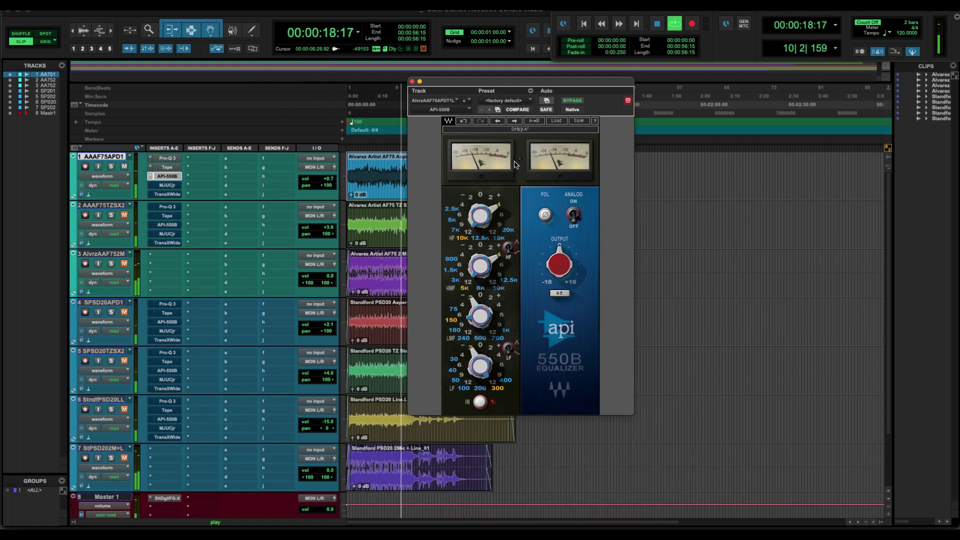
- Compare the guitar sound with the API-550B bypassed and active, leave the equalizer active and close its window
click(572, 101)
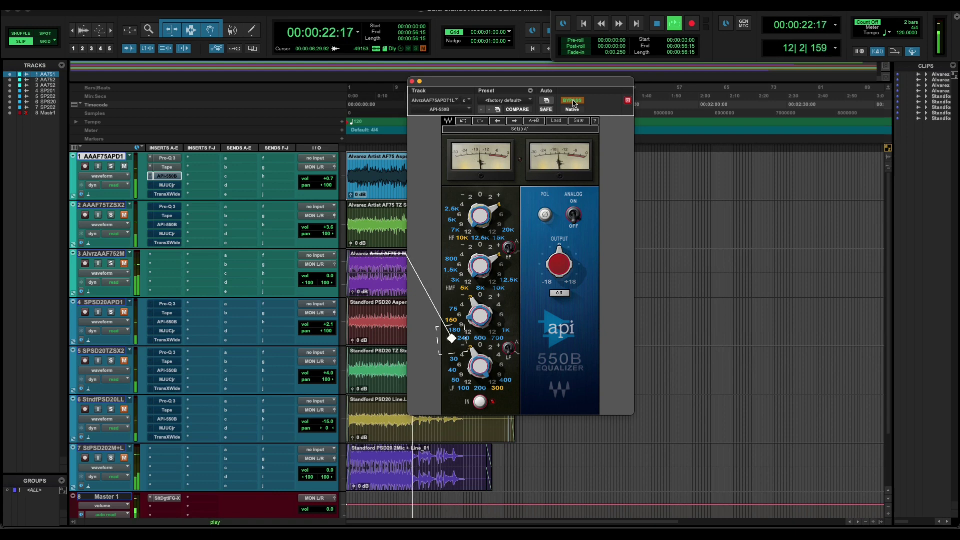
click(572, 101)
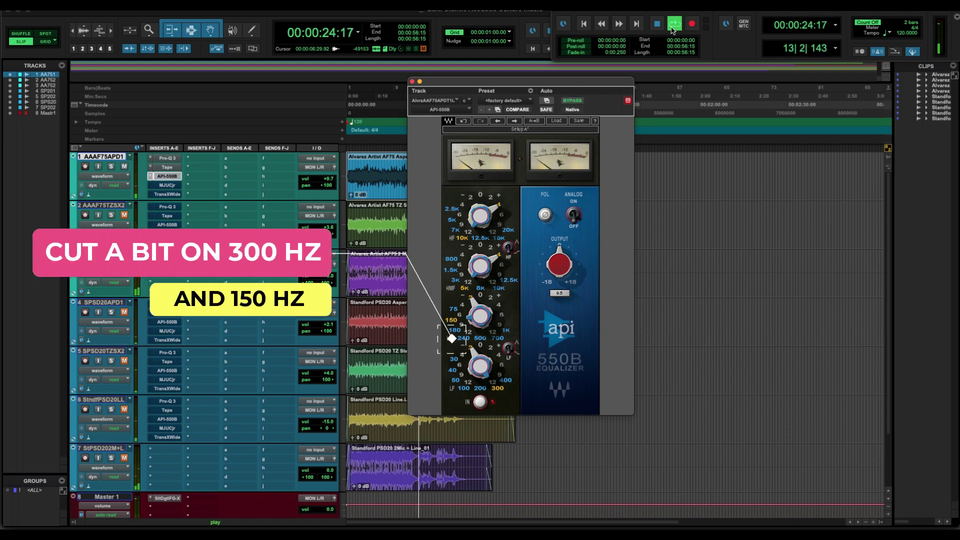
click(570, 101)
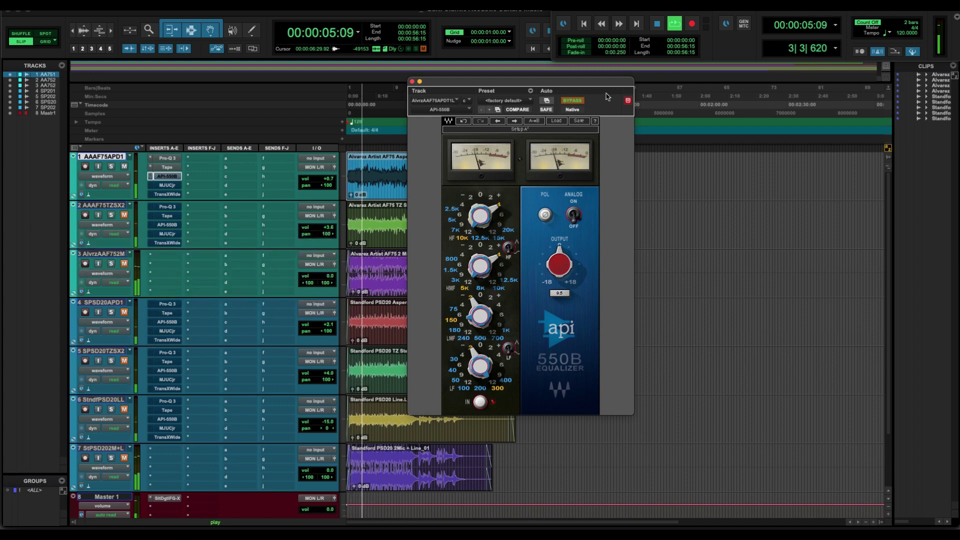
click(575, 101)
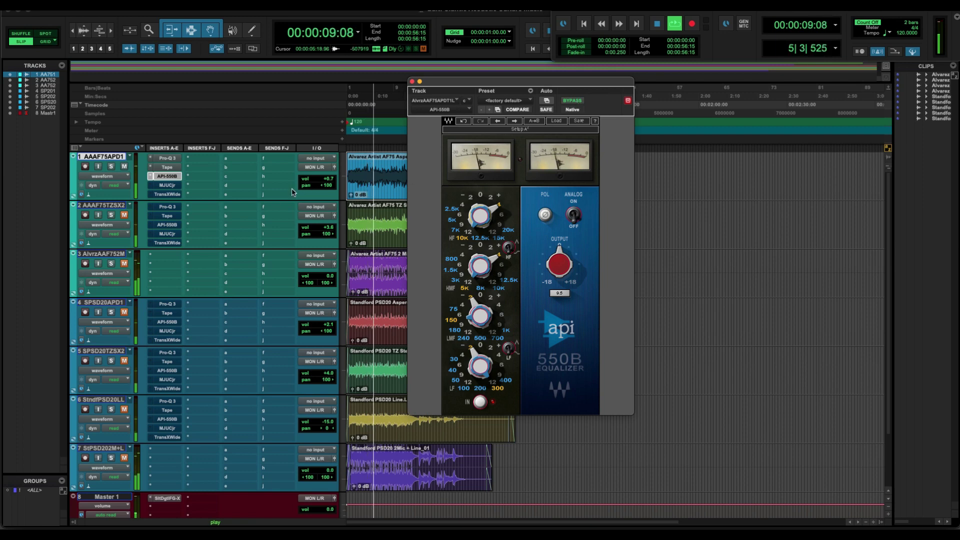
click(411, 81)
- Activate the MJUCjr compressor on the AAAF75APD1 track, compare its bypassed and active sound during playback, and close it while active
click(167, 185)
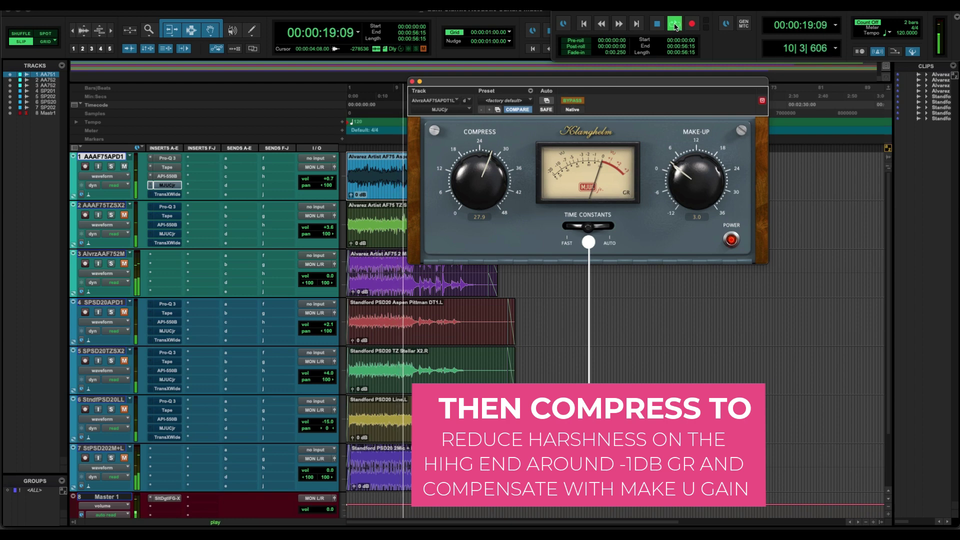
click(674, 24)
click(675, 24)
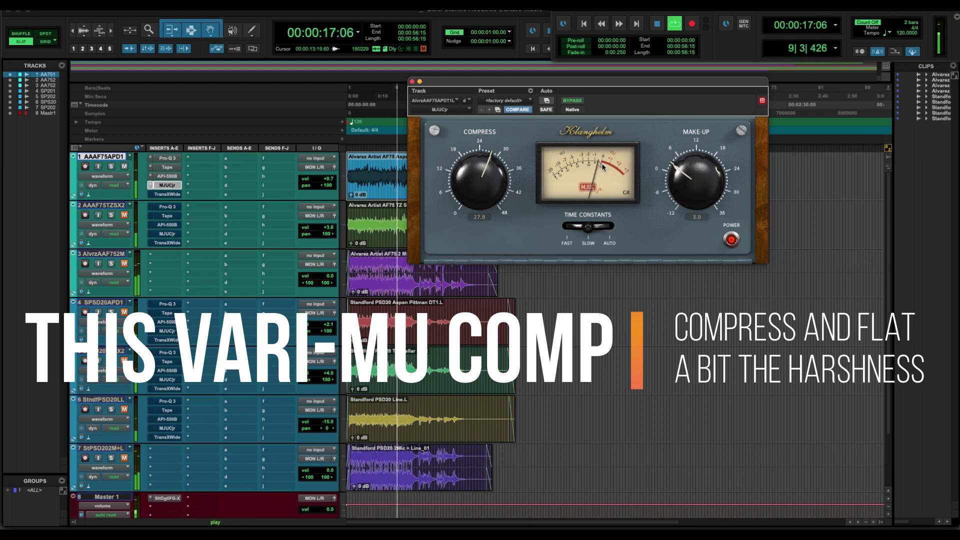
click(574, 103)
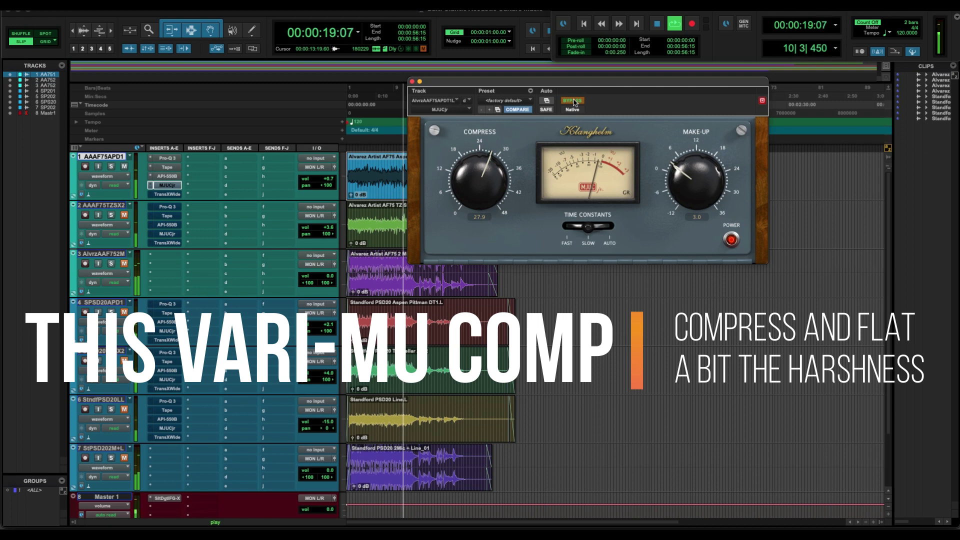
click(572, 101)
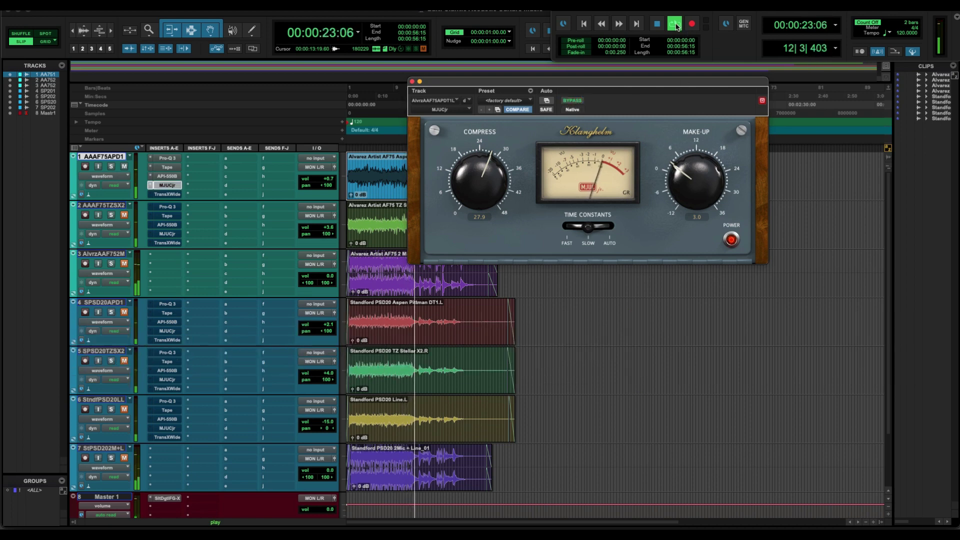
click(574, 102)
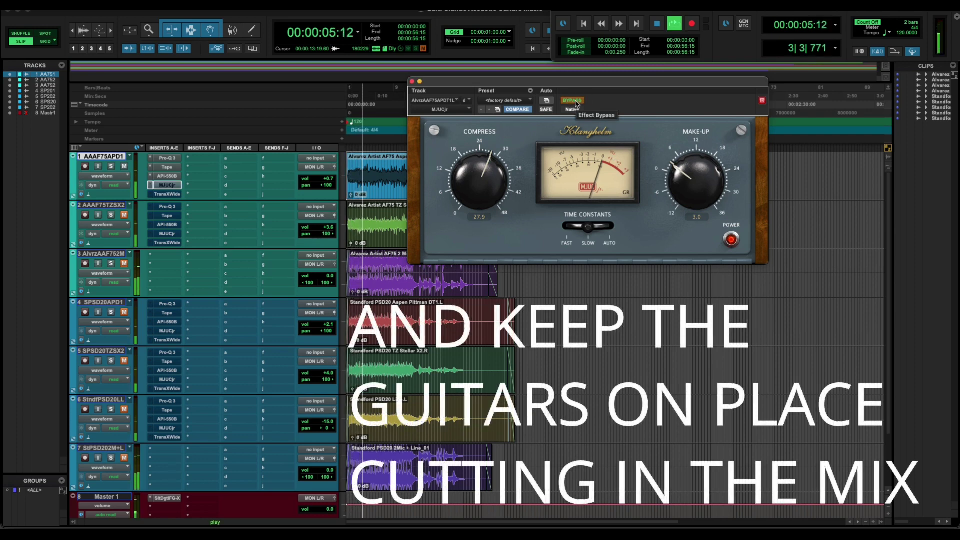
click(574, 102)
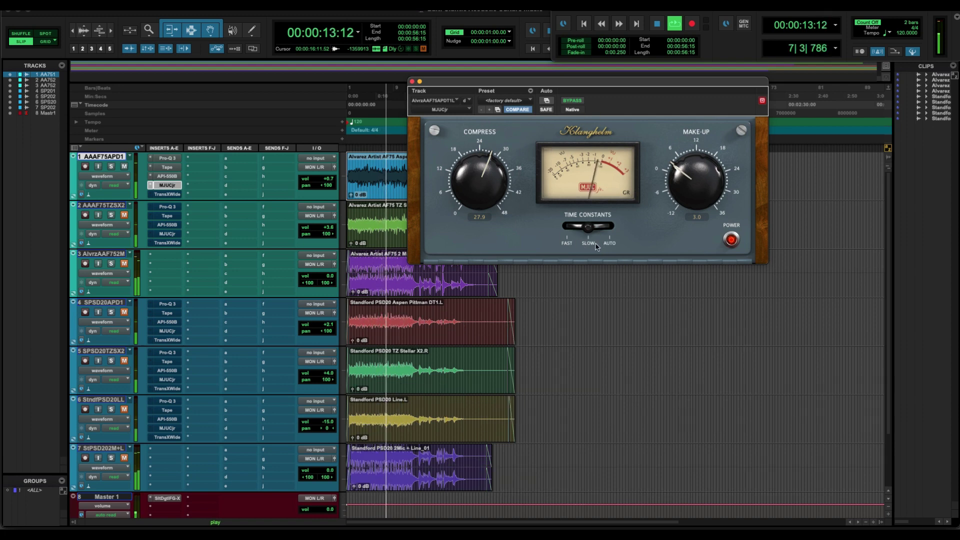
click(412, 82)
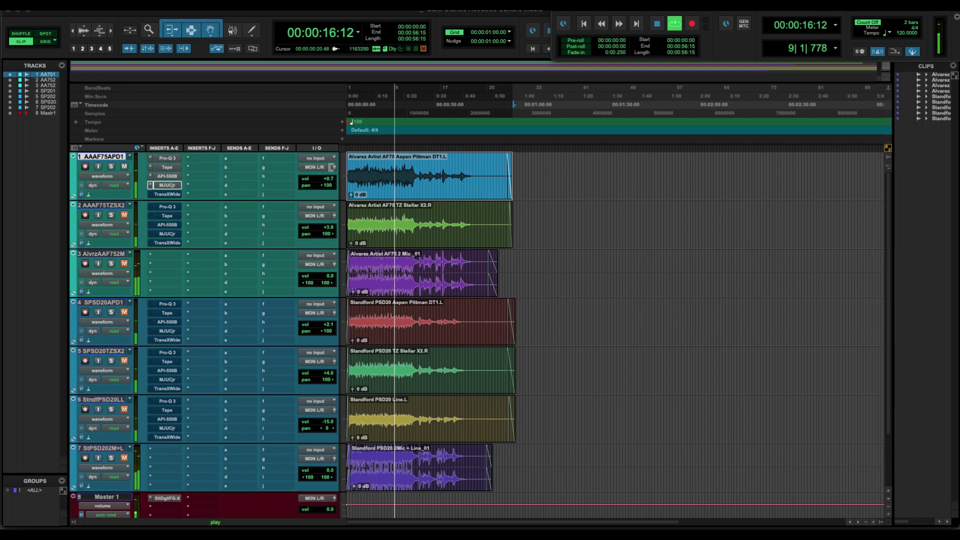
- Activate the Trans-X Wide insert on the AAAF75APD1 track and compare its bypassed and active sound during playback, leaving it active
click(165, 194)
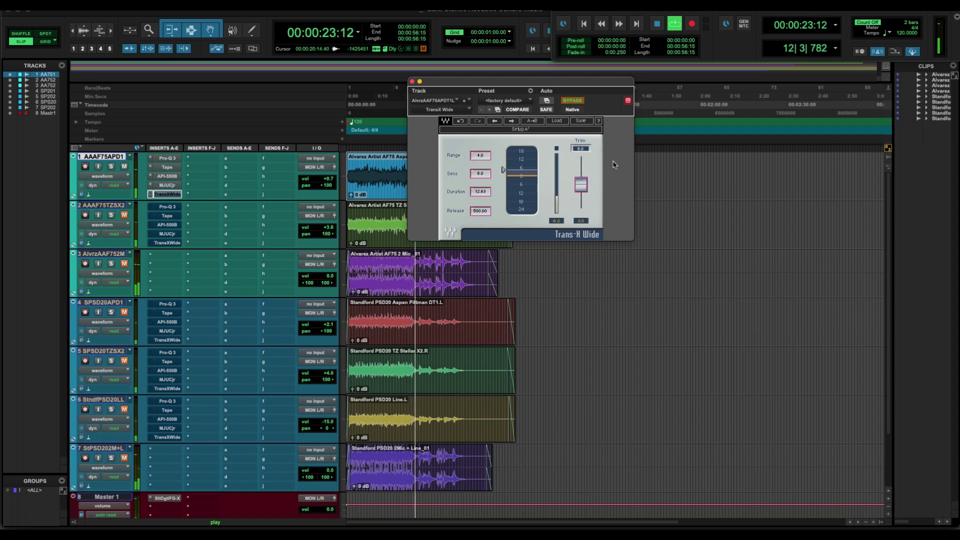
click(674, 24)
click(675, 24)
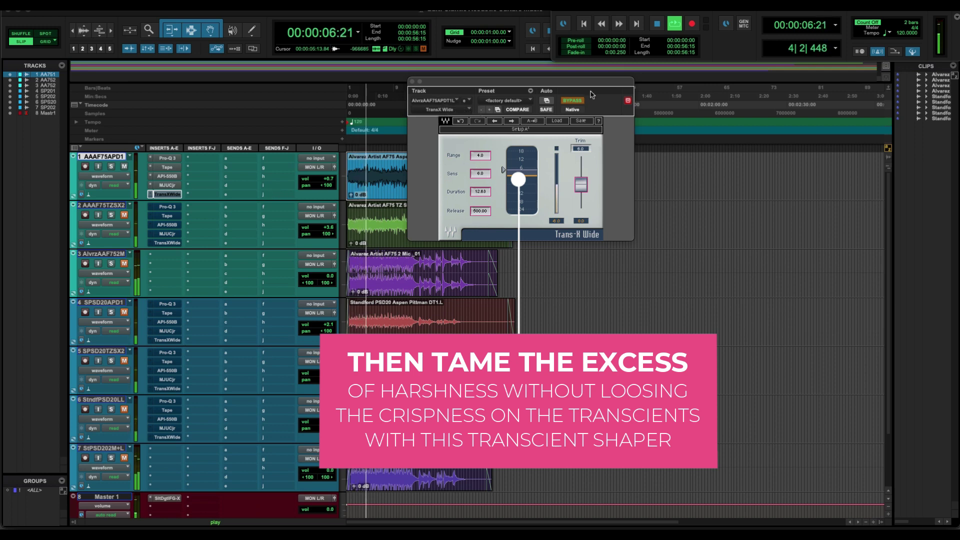
click(579, 100)
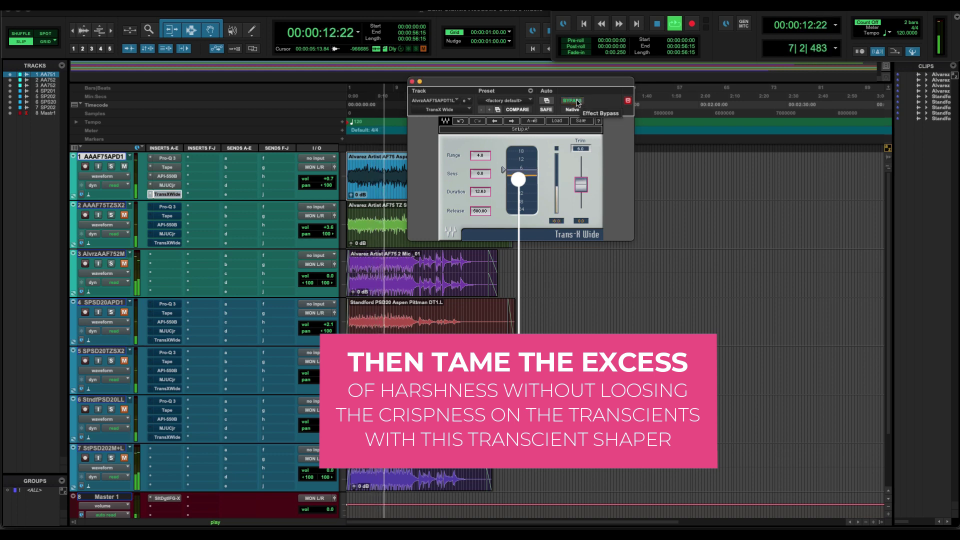
click(579, 101)
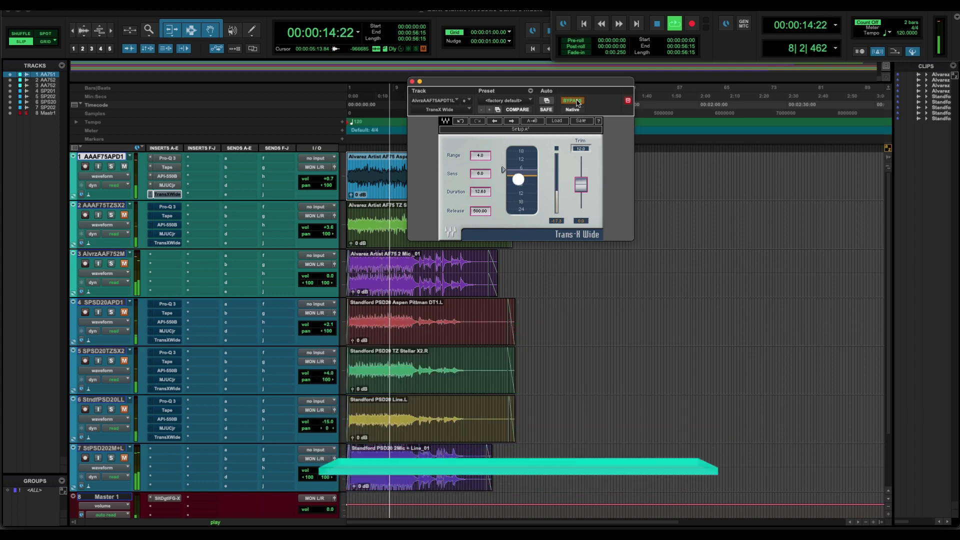
click(578, 101)
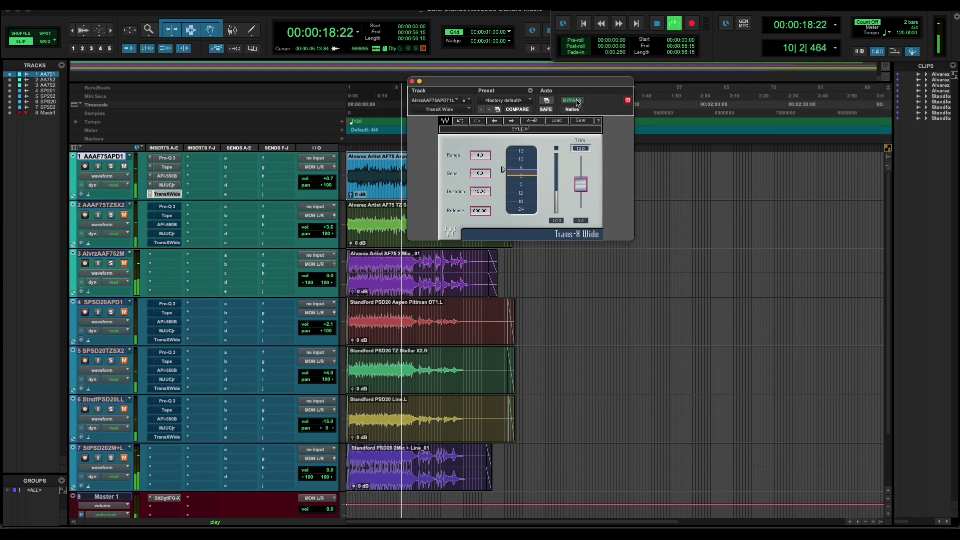
click(579, 101)
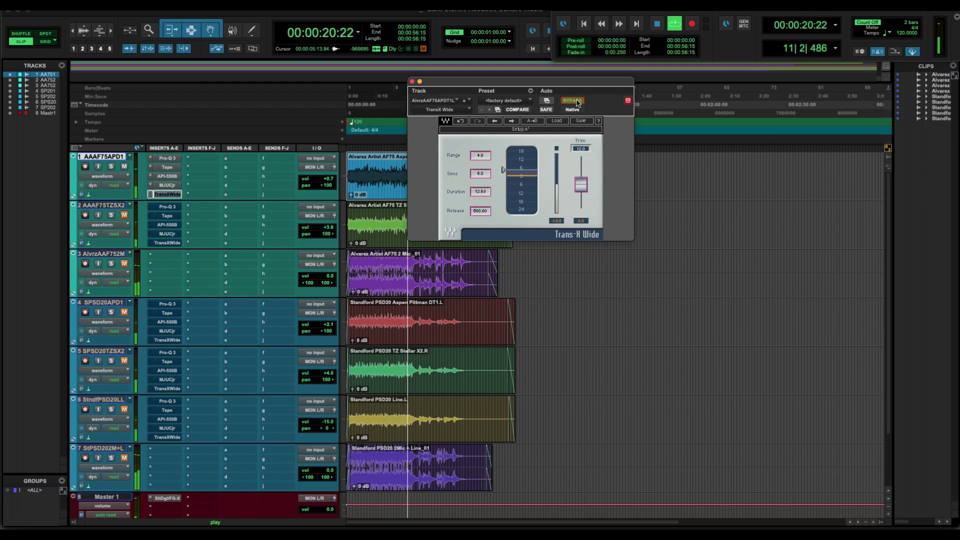
click(579, 102)
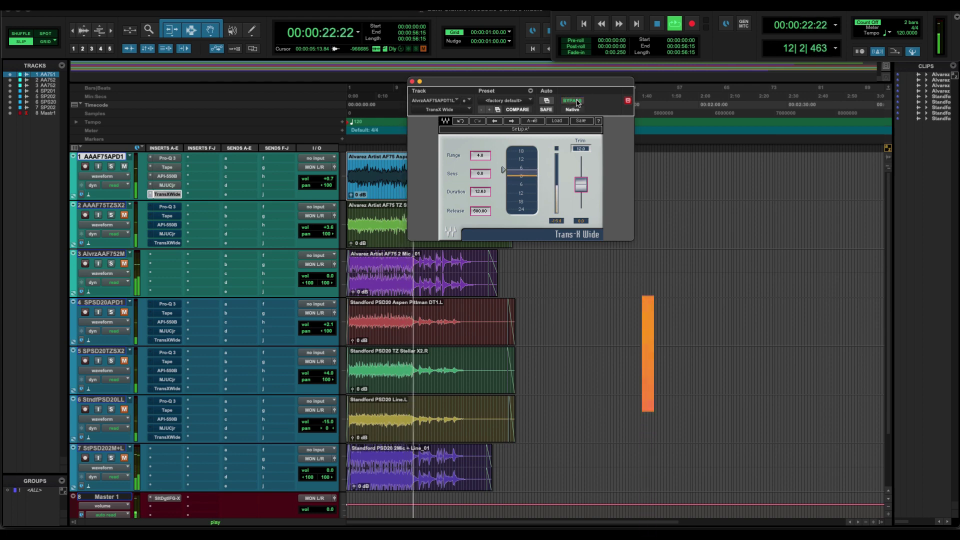
- Replay the guitars from the start to compare Trans-X Wide bypassed and active again, and close its window while active
click(674, 21)
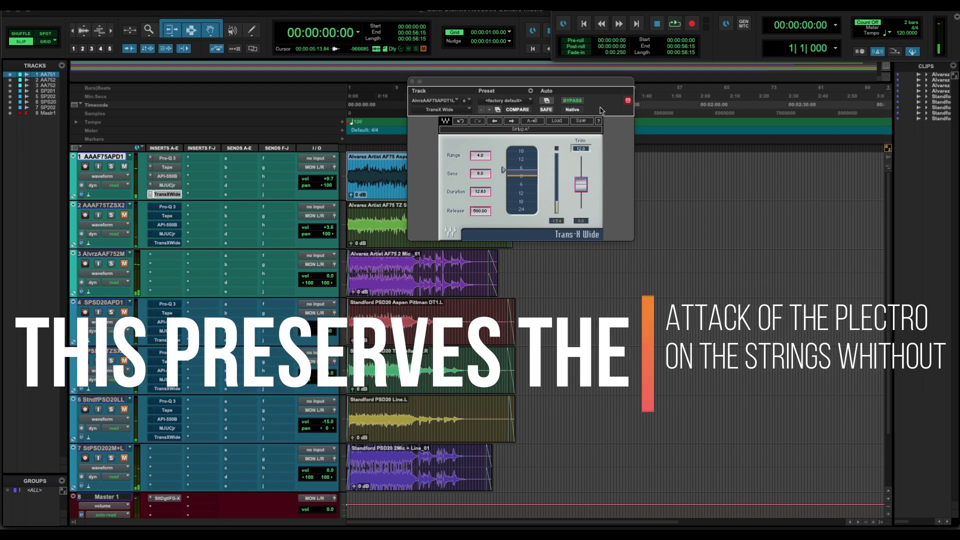
click(572, 102)
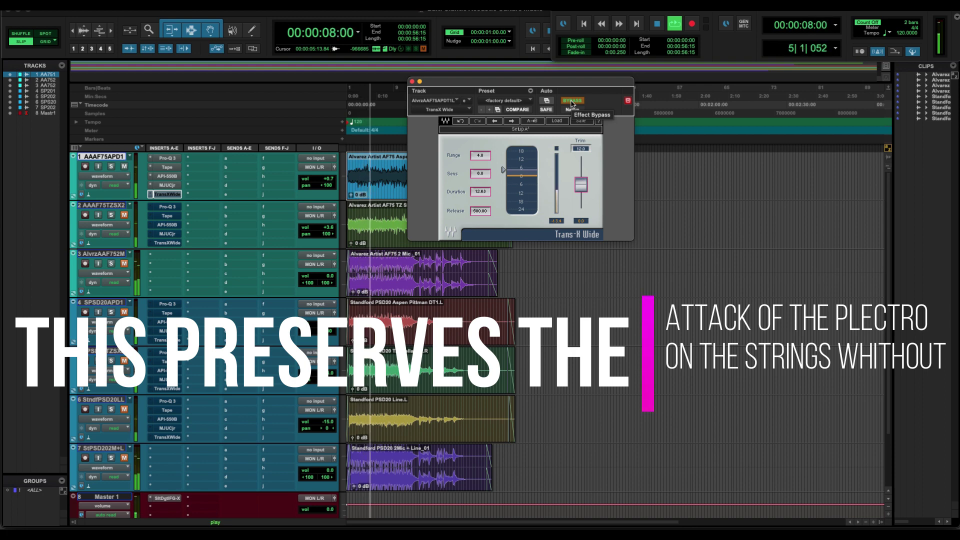
click(573, 102)
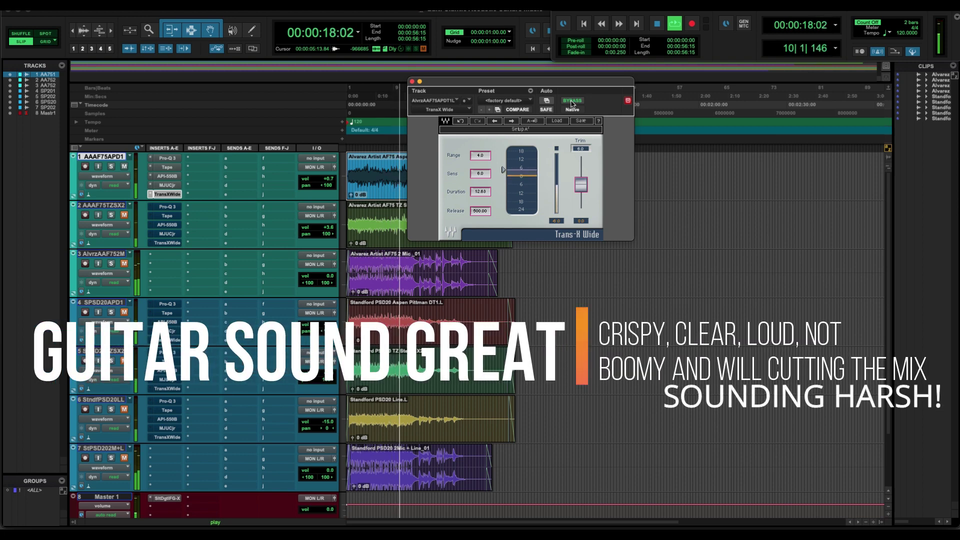
click(572, 102)
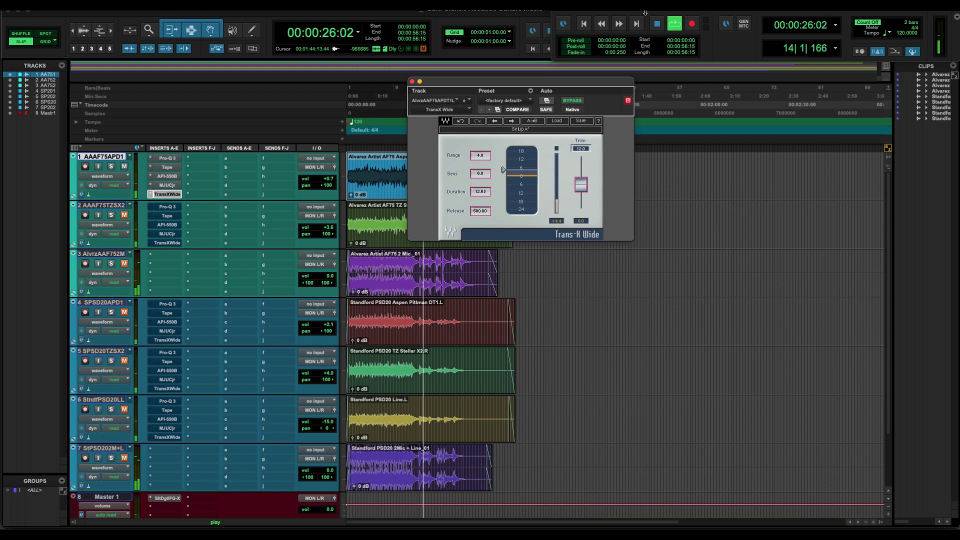
key(space)
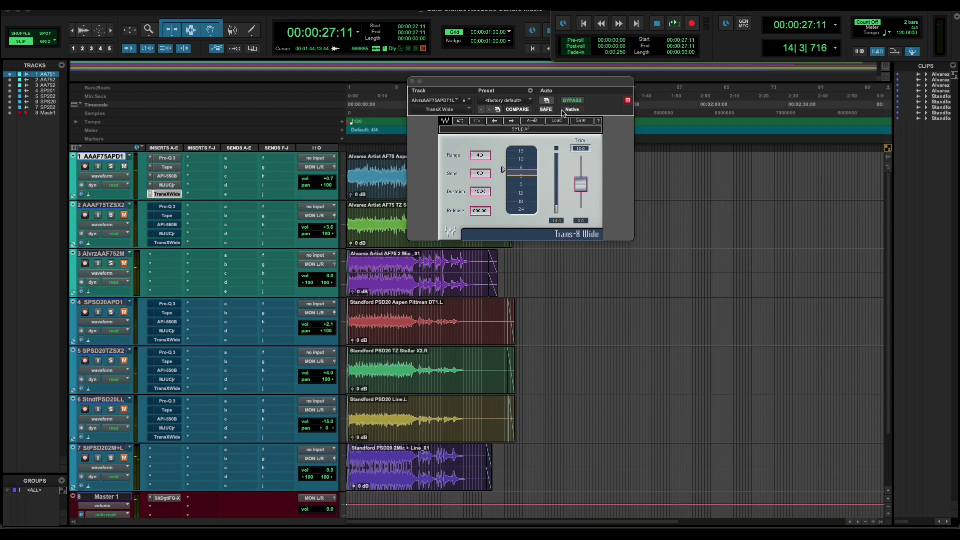
click(412, 82)
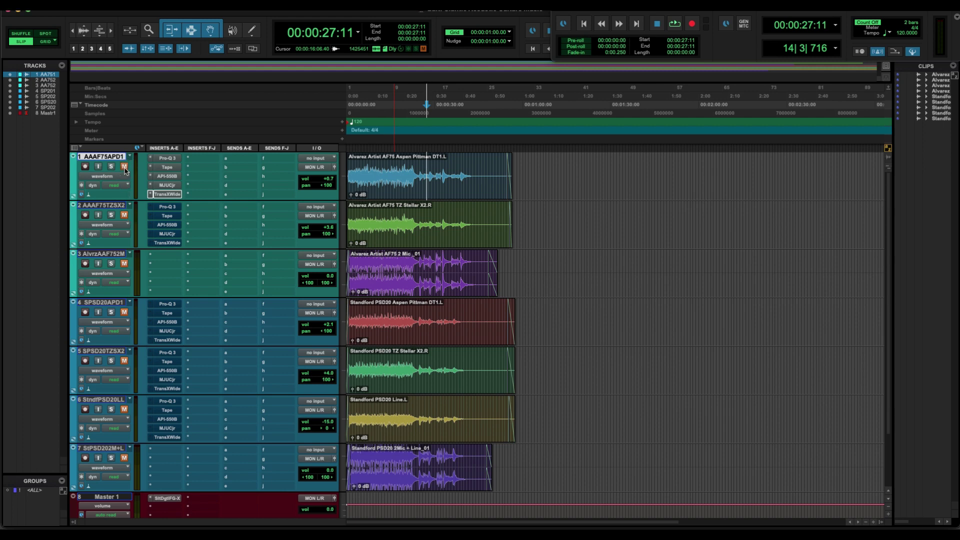
- Select the clip on the AAAF75TZSX2 track and restart playback from the beginning
click(671, 22)
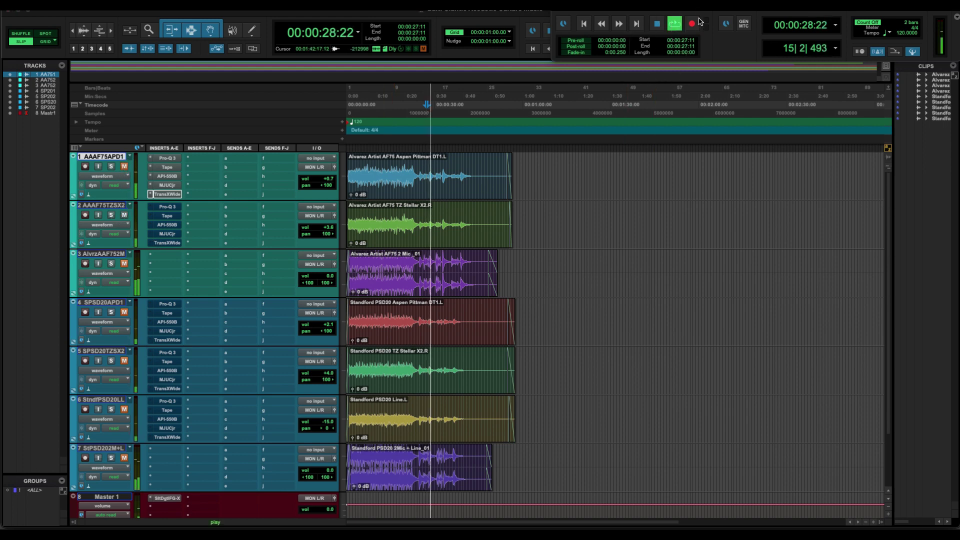
click(659, 24)
click(674, 24)
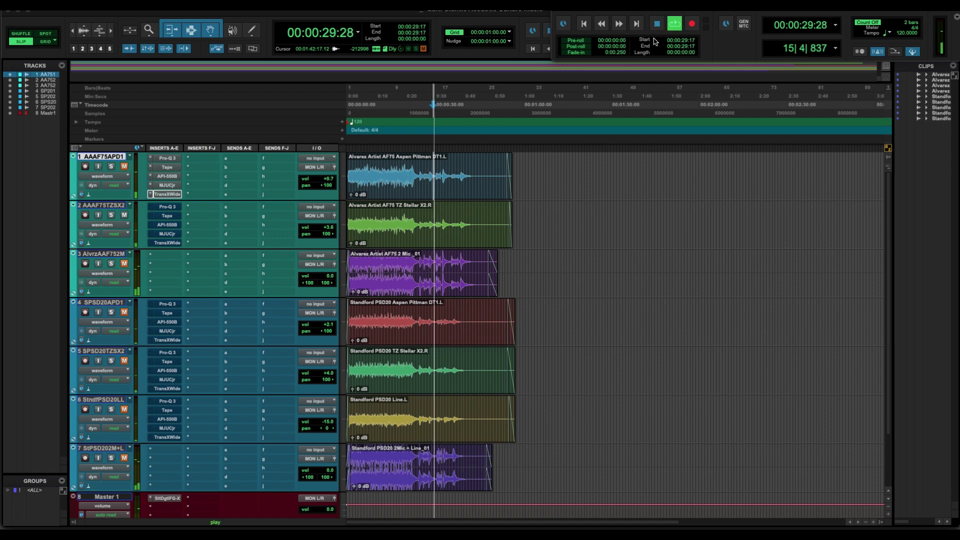
key(semicolon)
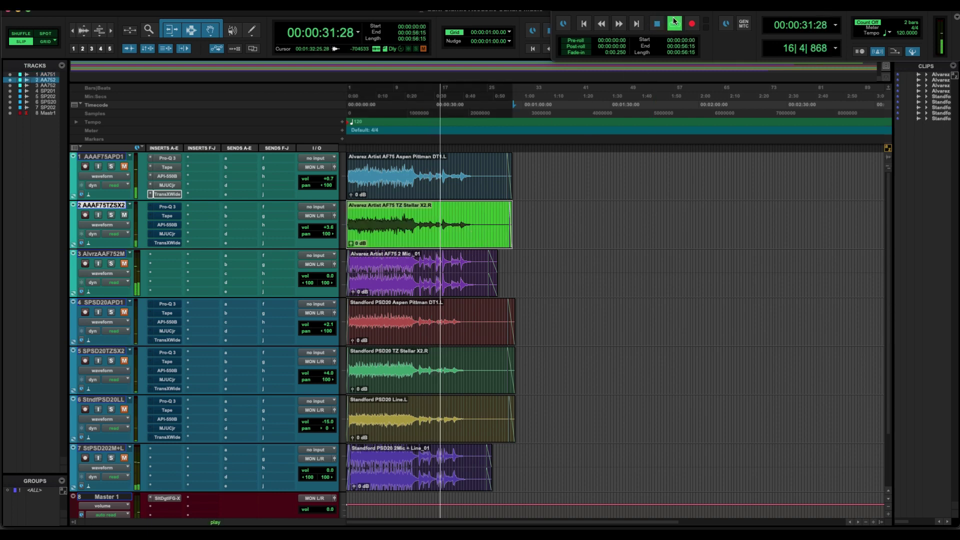
click(667, 26)
click(668, 26)
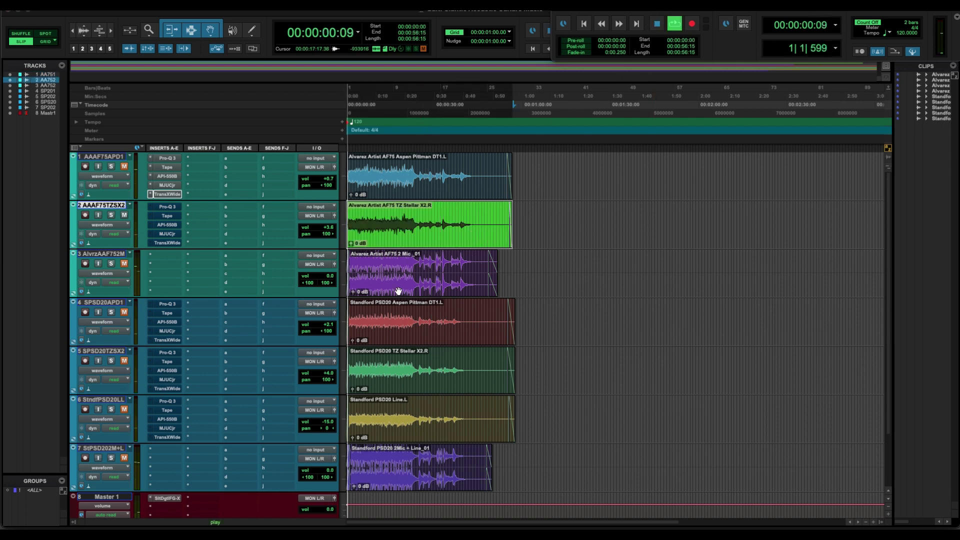
- Activate the Pro-Q 3 equalizer on the AAAF75TZSX2 track and set the Q of its 590.75 Hz notch to 34.66
click(161, 207)
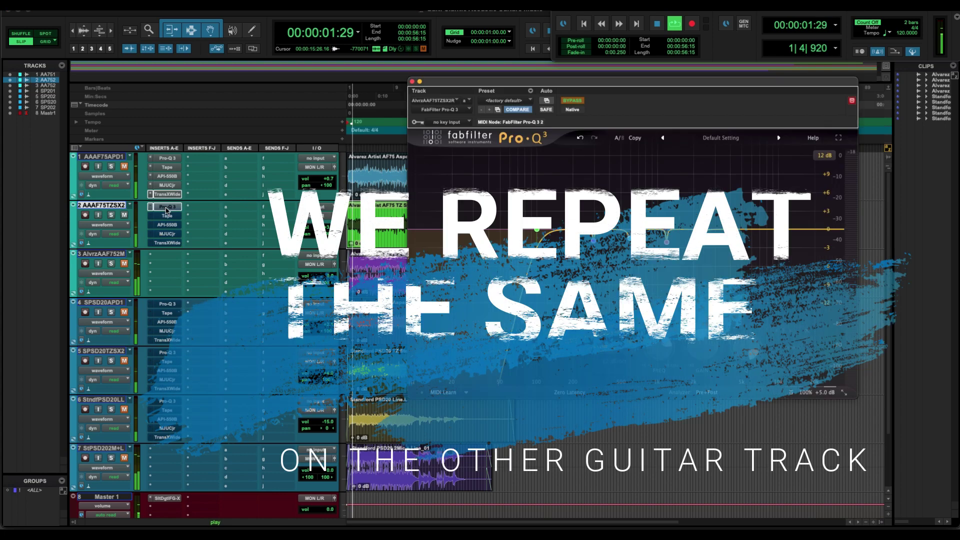
click(574, 102)
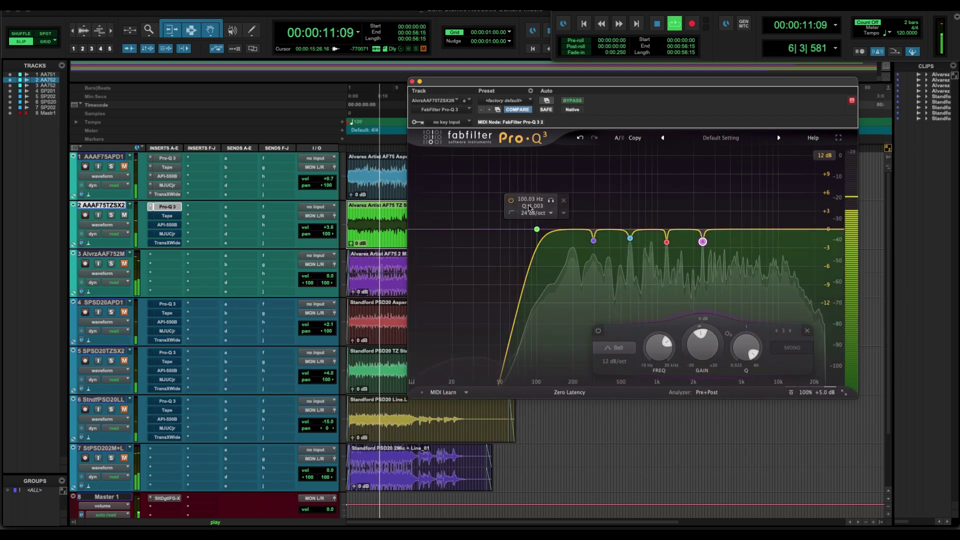
mouse_move(594, 242)
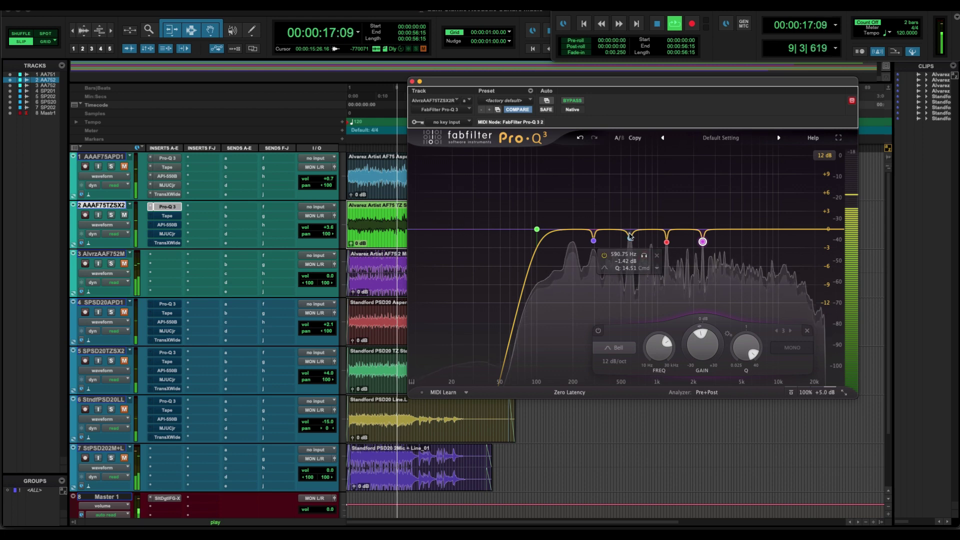
scroll(633, 239, up, 3)
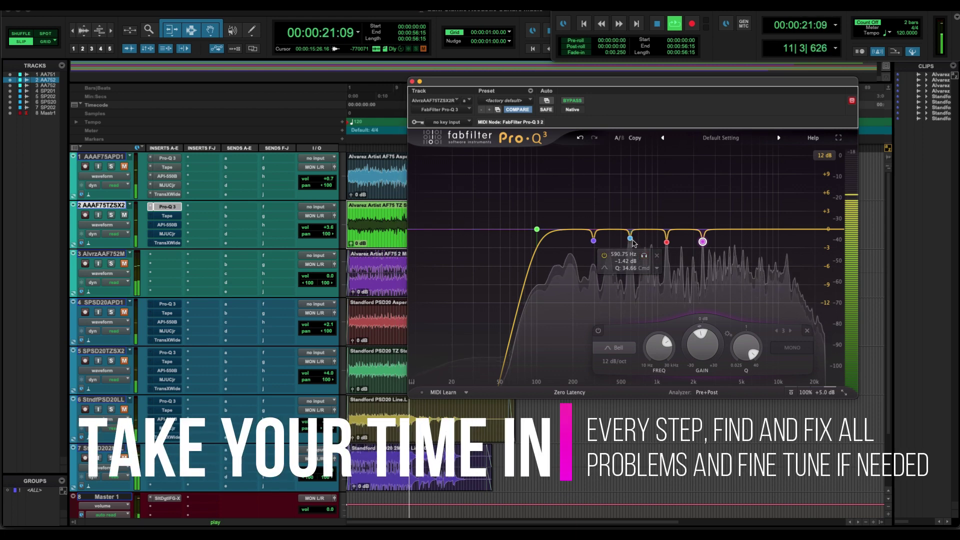
- Audition the 590.75 Hz, 1188.6 Hz and 2372.0 Hz notch bands of Pro-Q 3 in isolation during playback
click(643, 255)
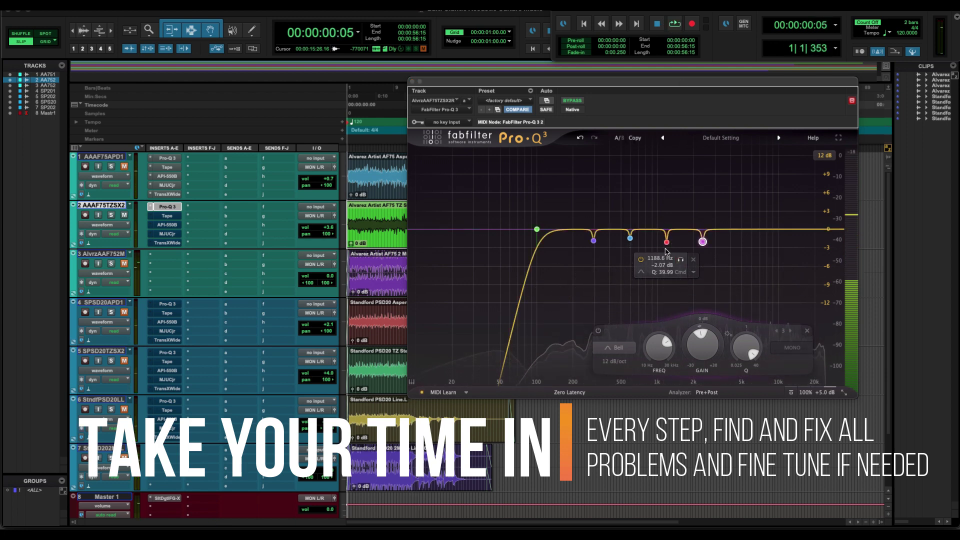
key(space)
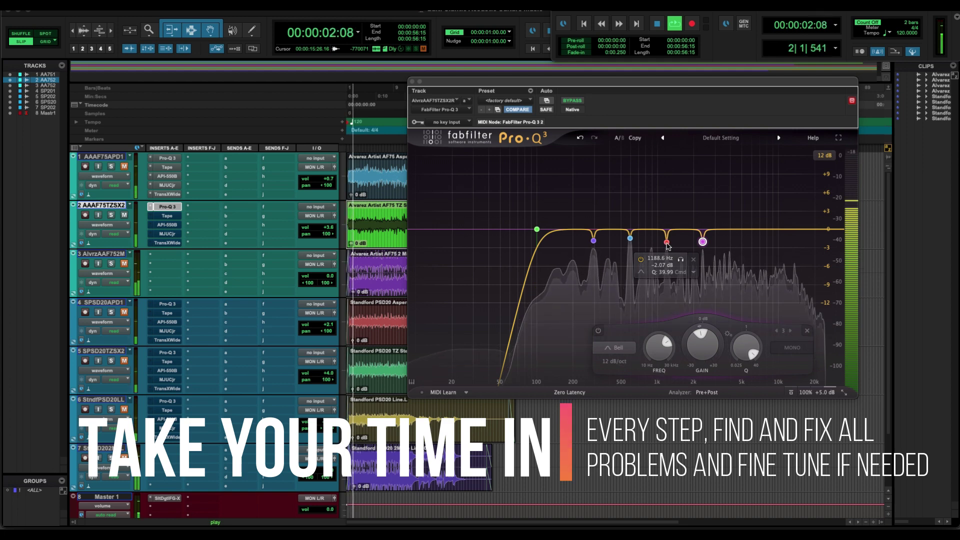
click(681, 259)
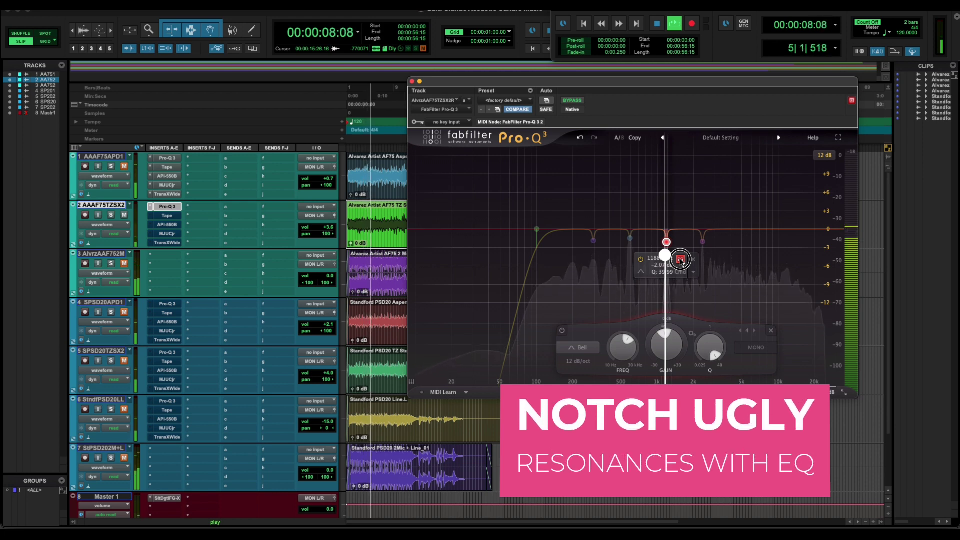
mouse_move(704, 244)
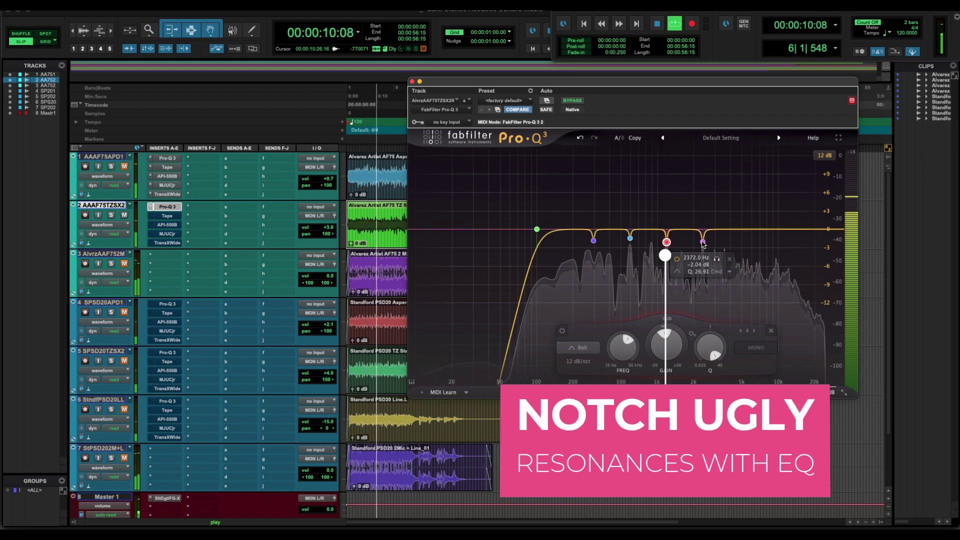
click(717, 258)
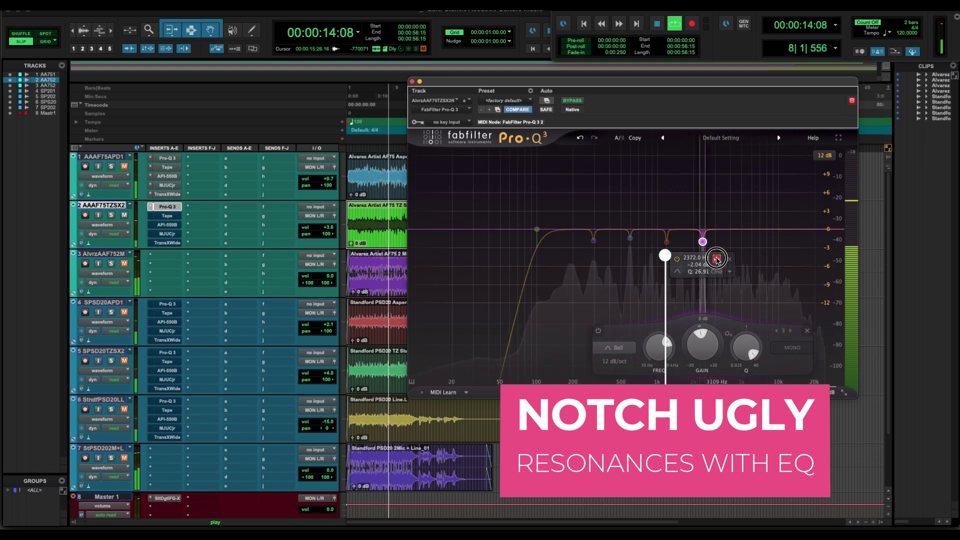
drag(716, 259, 716, 258)
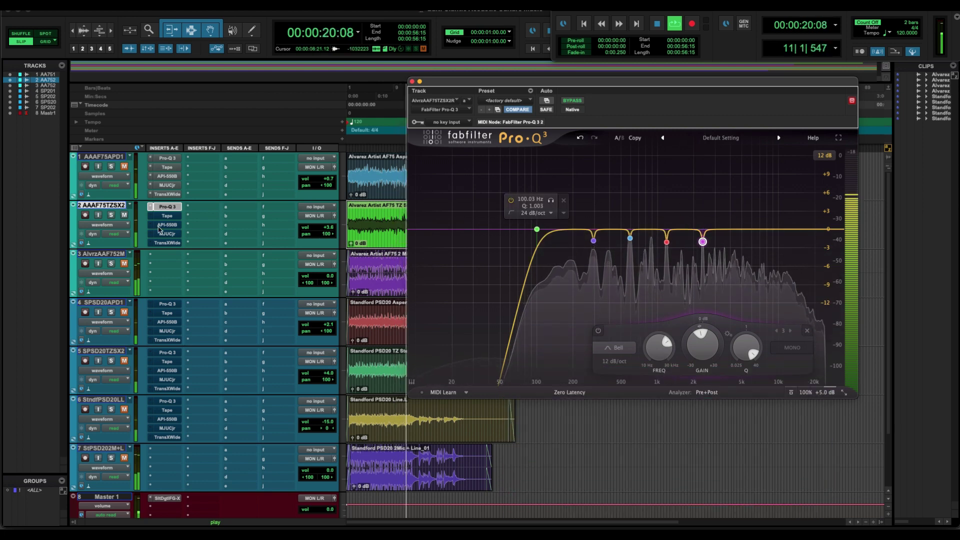
- Restart playback and activate the Tape insert on the AAAF75TZSX2 track
click(170, 217)
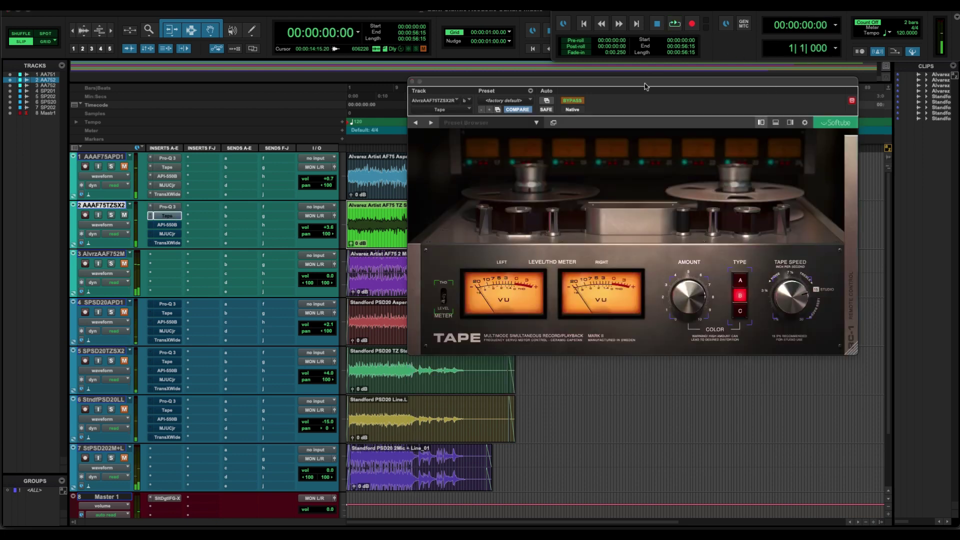
key(space)
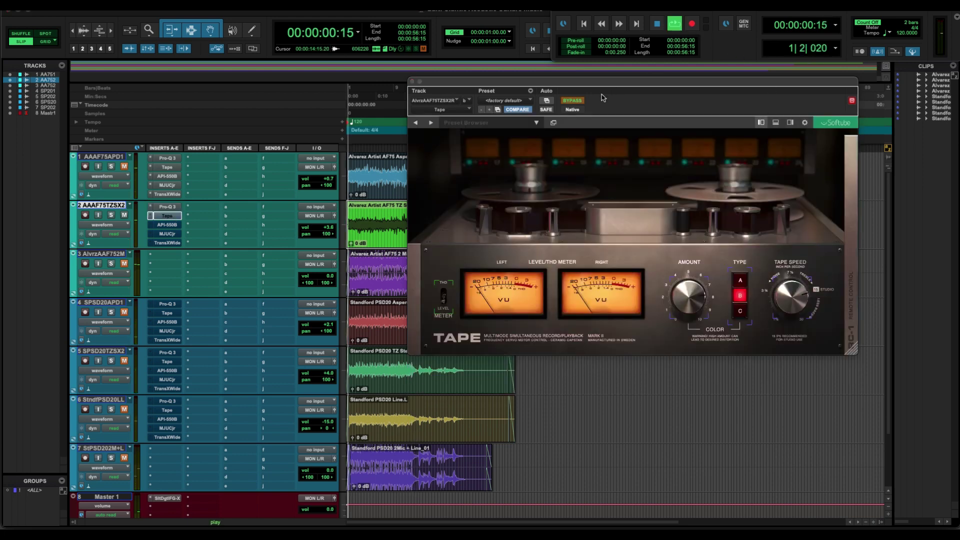
click(573, 101)
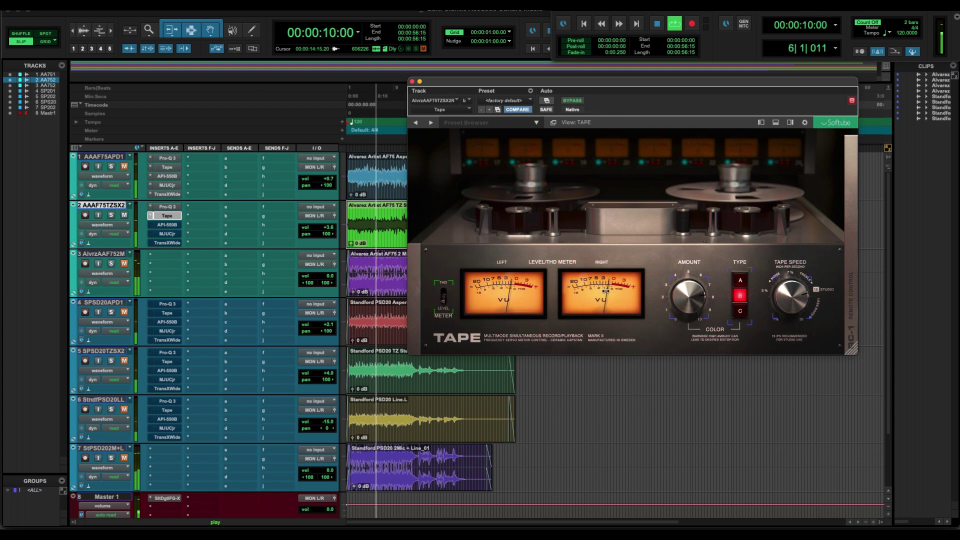
- Audition Tape color types A and C during playback, and return the color type to B
click(742, 282)
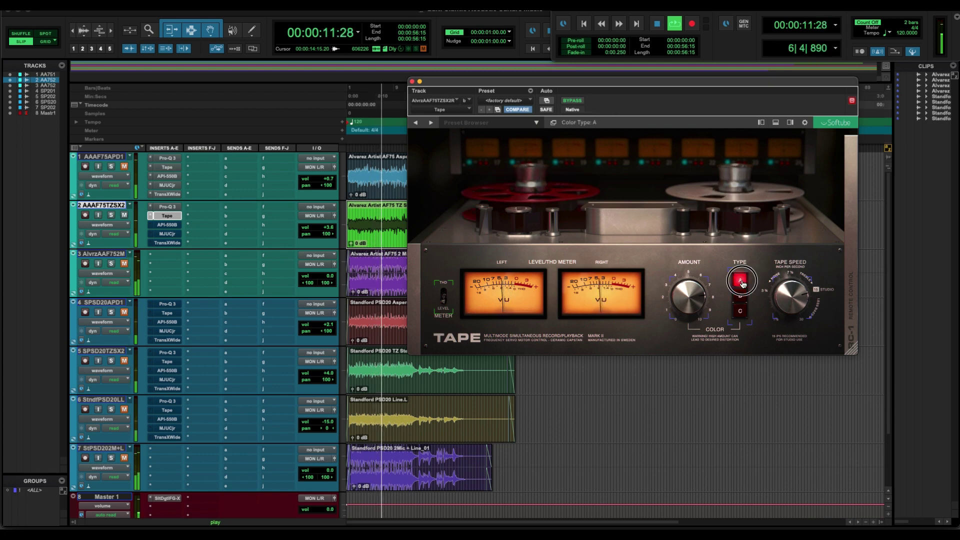
click(740, 313)
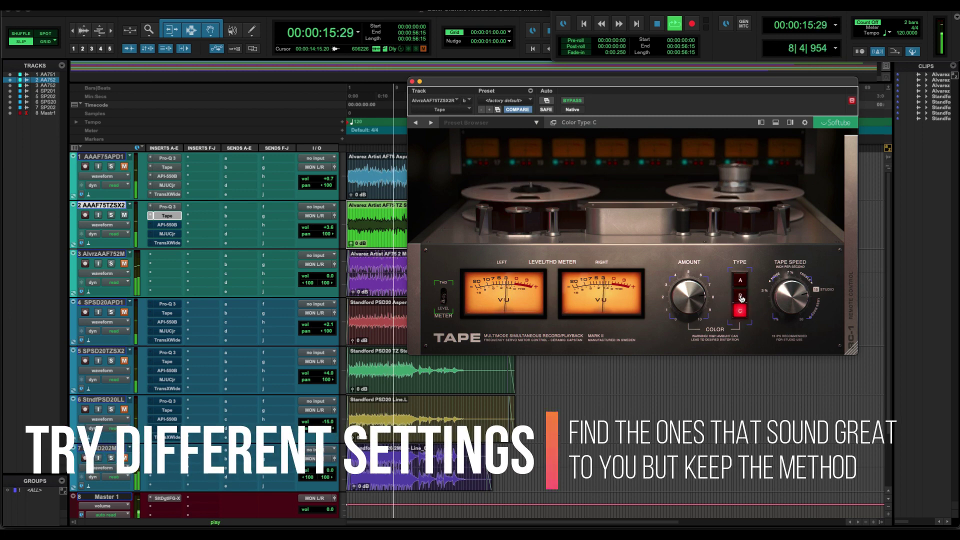
click(741, 297)
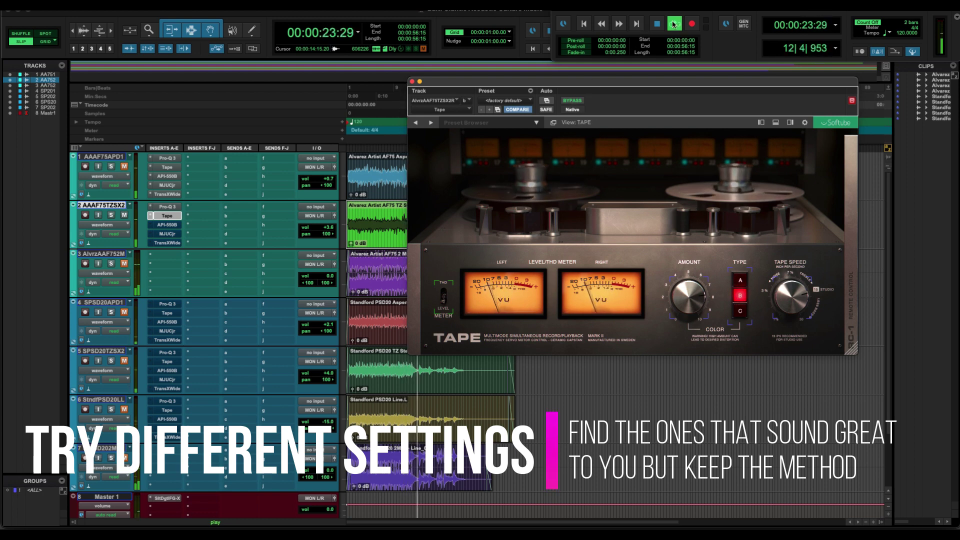
- Restart playback and activate the API-550B equalizer insert on the AAAF75TZSX2 track
key(space)
key(space)
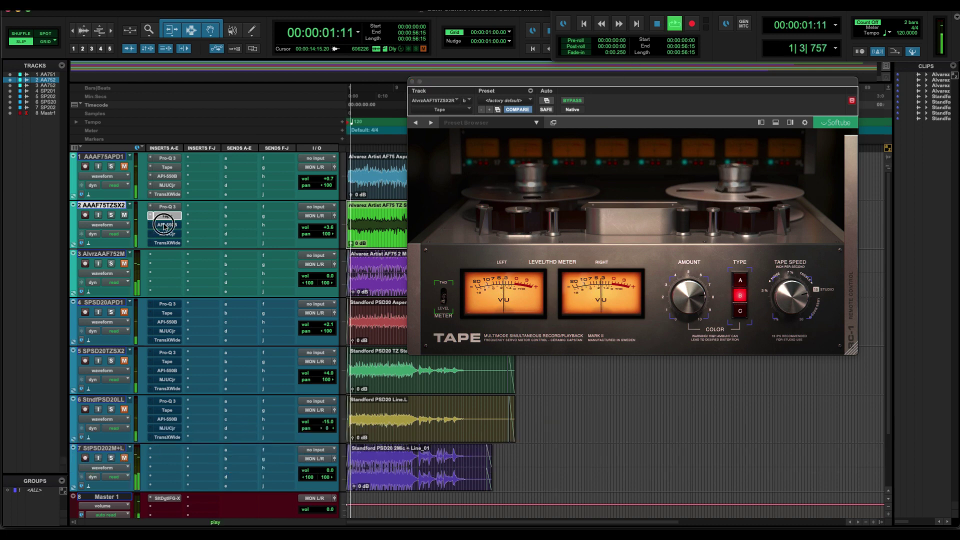
click(165, 225)
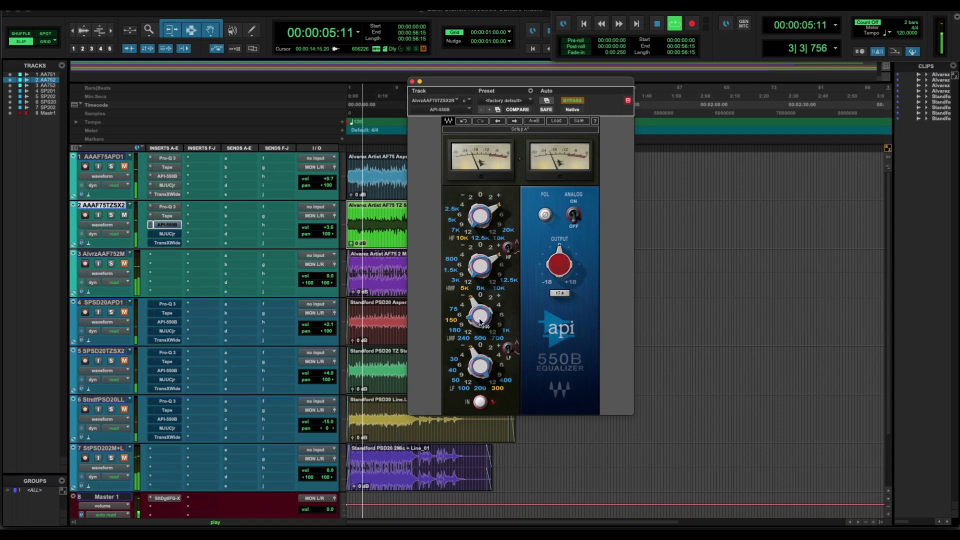
click(510, 246)
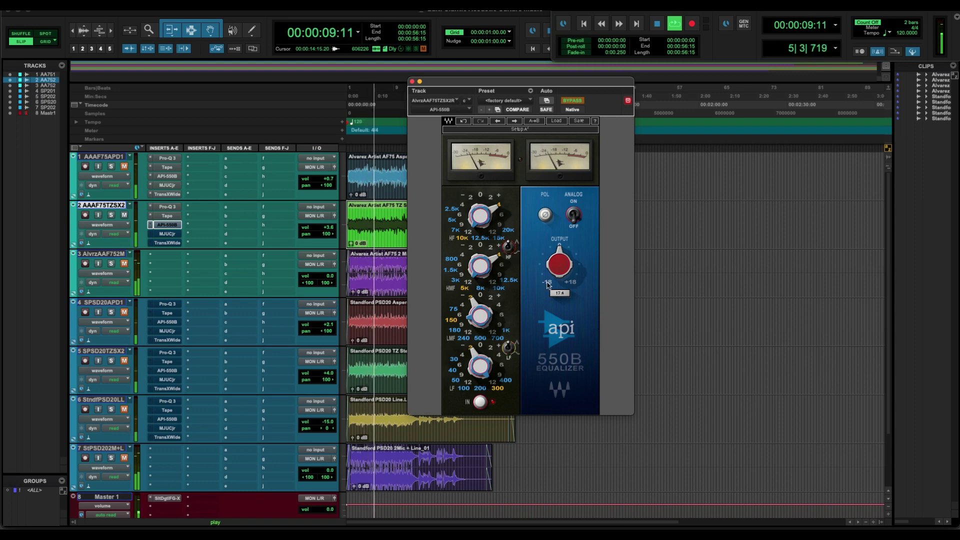
click(566, 101)
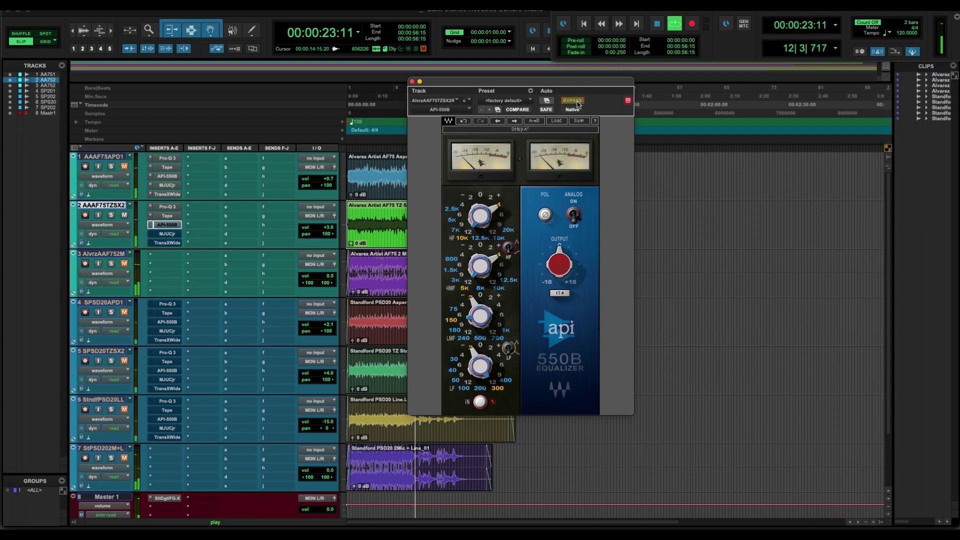
key(space)
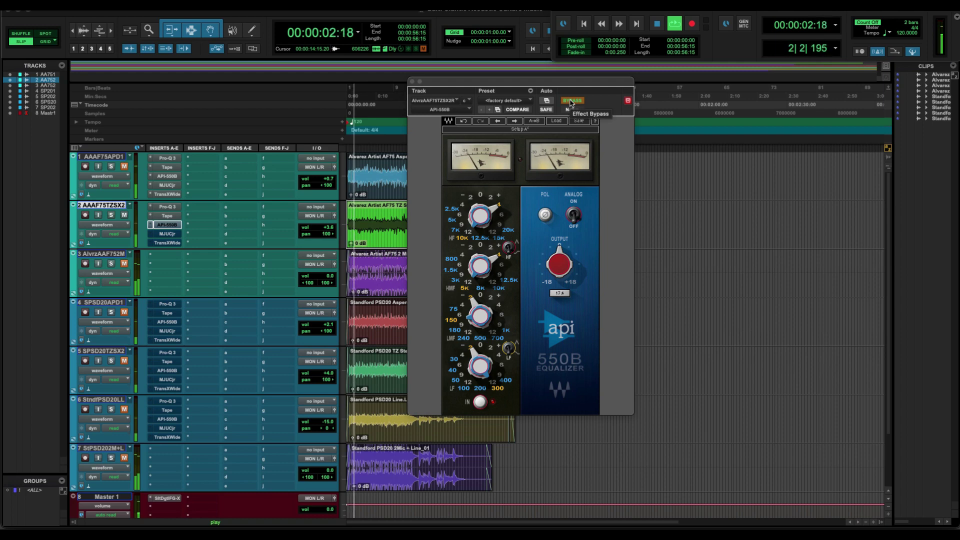
click(571, 101)
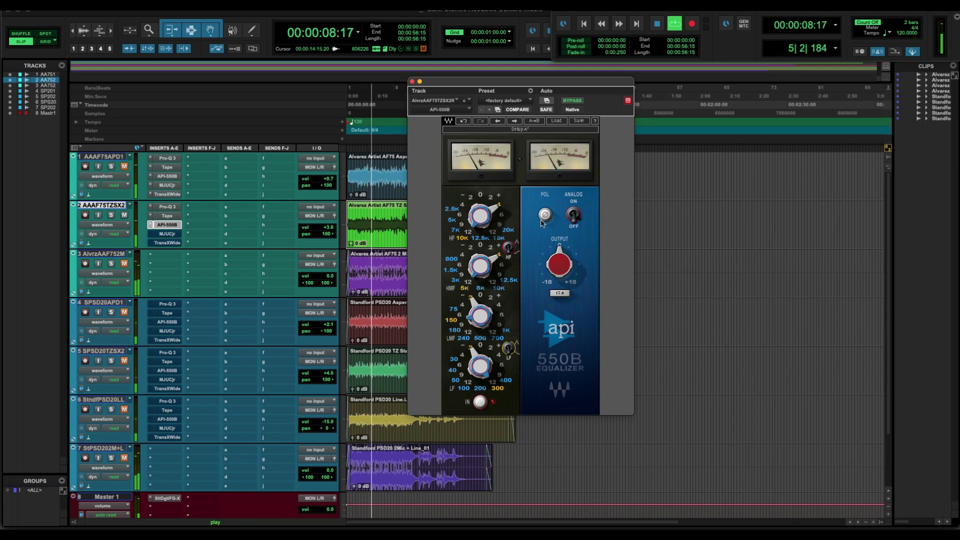
- Activate the MJUCjr compressor on the AAAF75TZSX2 track and compare its bypassed and active sound during playback
click(168, 234)
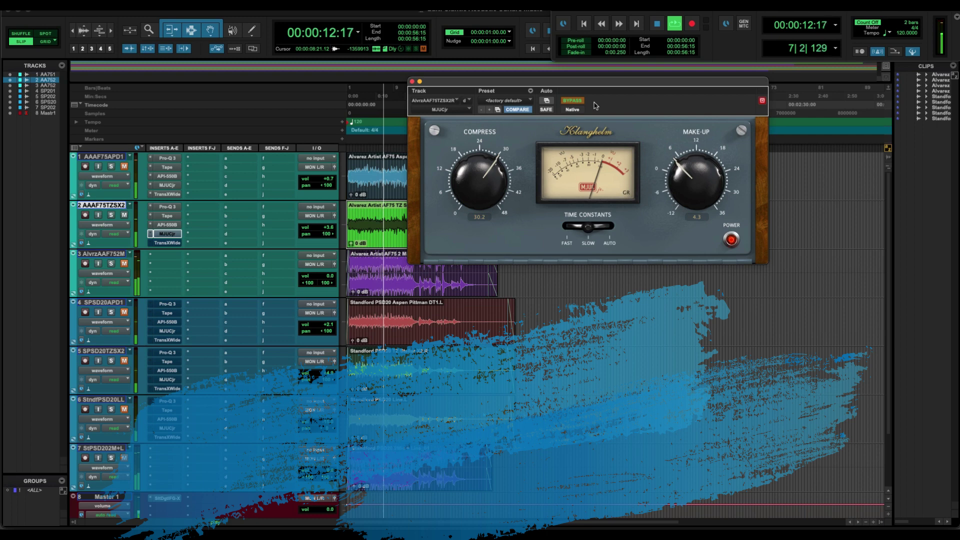
click(572, 100)
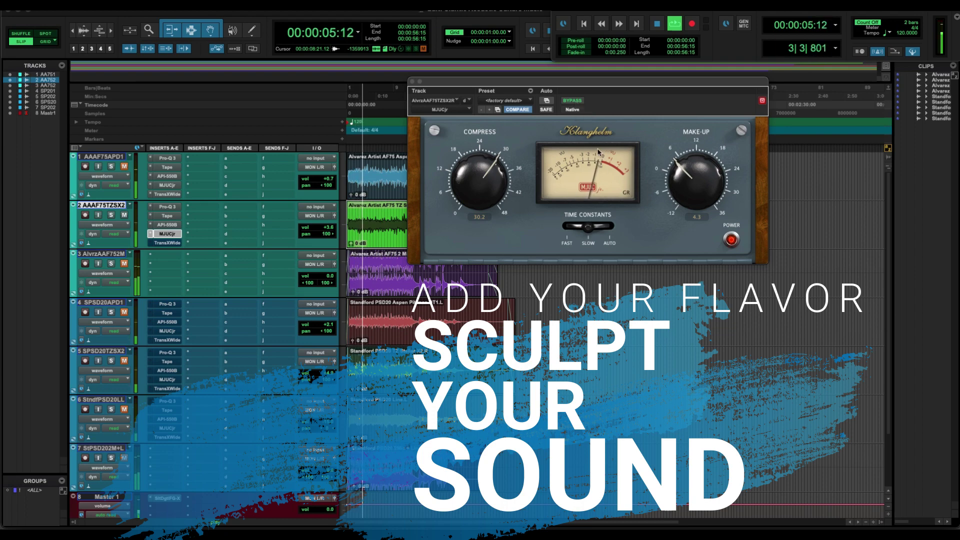
click(573, 101)
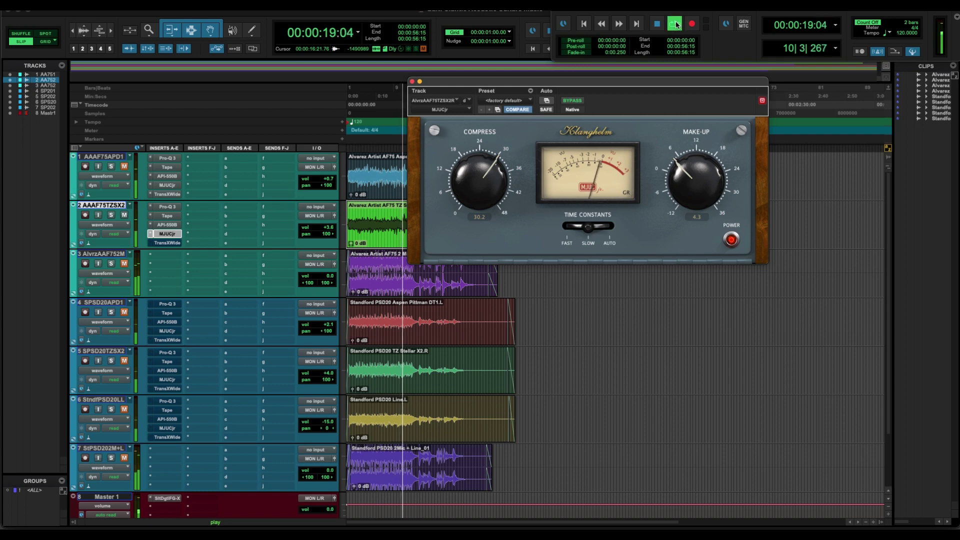
- Activate Trans-X Wide on the AAAF75TZSX2 track, compare it with bypass during playback, and close the plug-in
key(space)
click(167, 243)
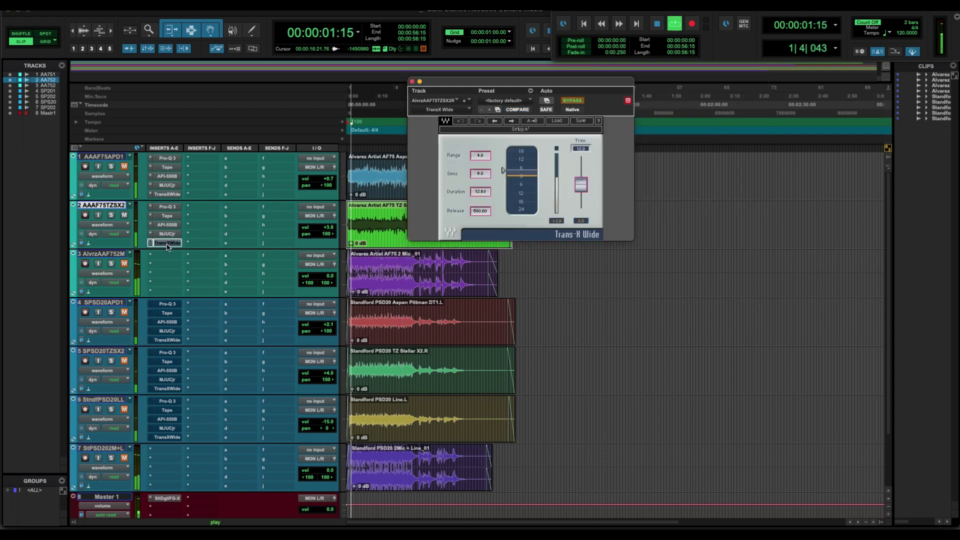
click(578, 102)
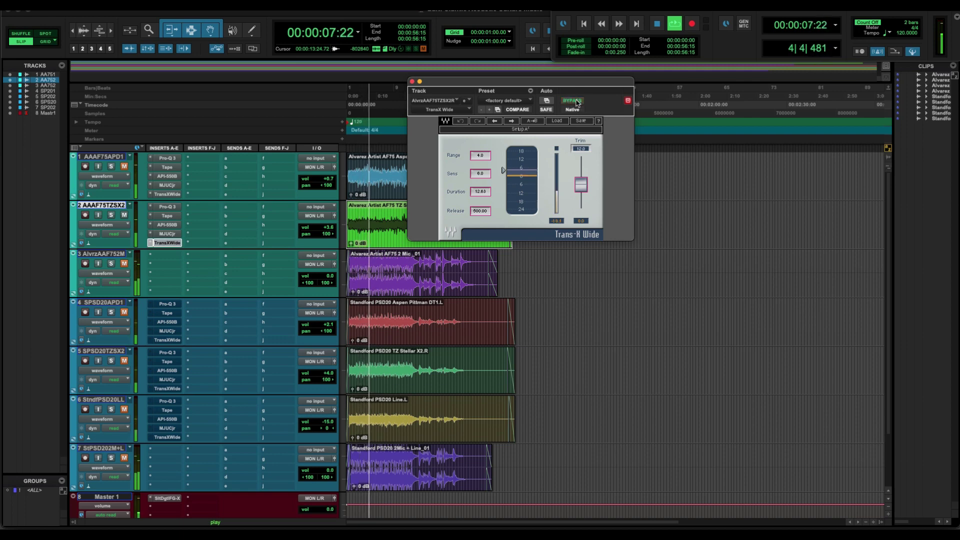
click(577, 101)
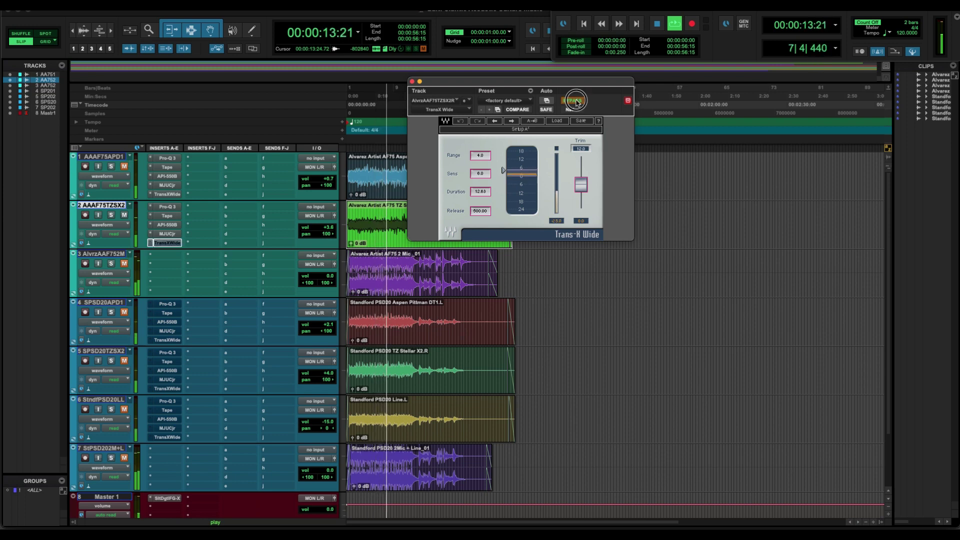
click(576, 102)
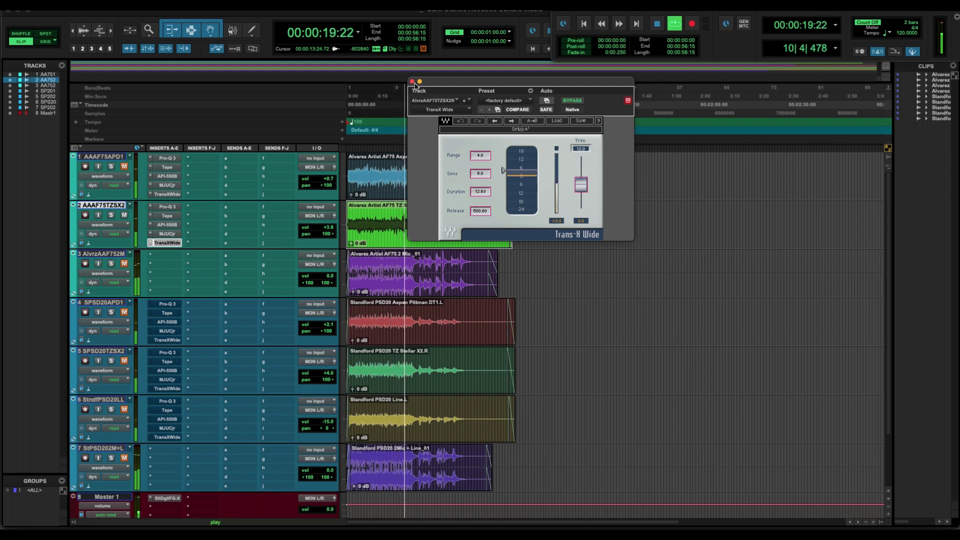
click(413, 81)
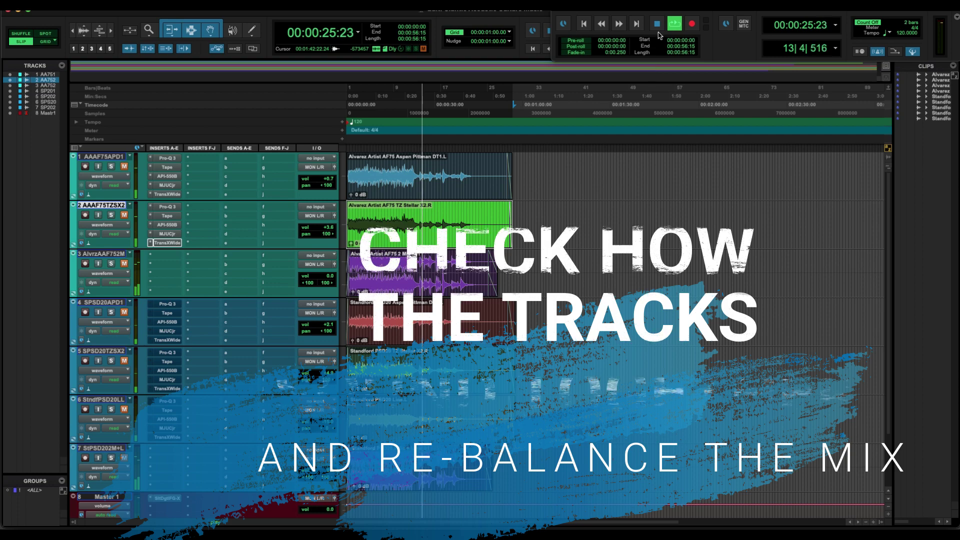
- Play the Alvarez Artist AF75 2 Mic clip from its start and place the Mix window beside the track list
key(space)
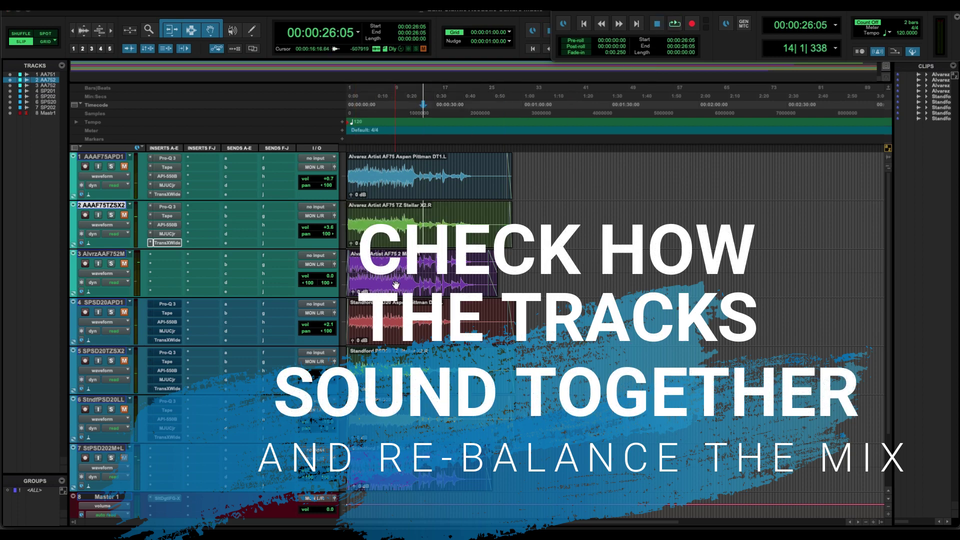
click(396, 284)
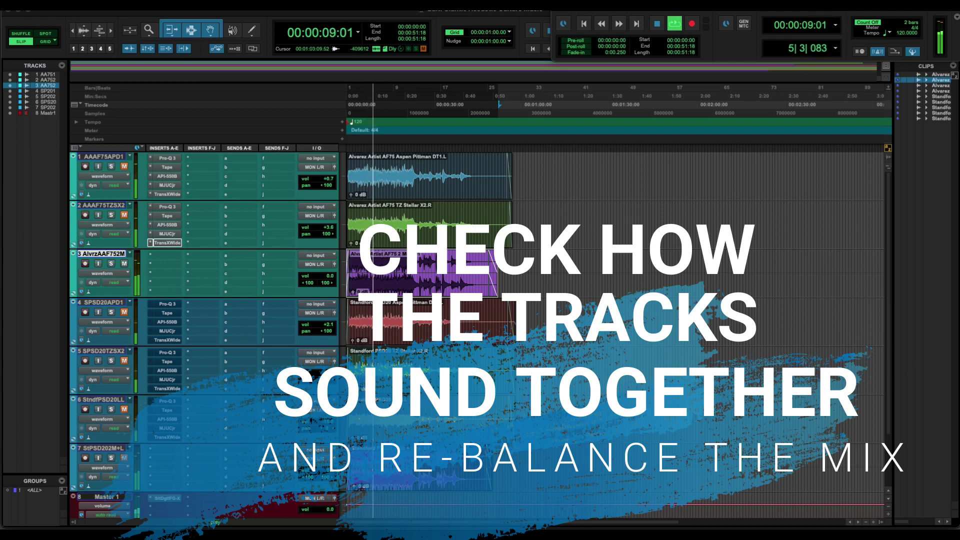
key(ctrl+Up)
key(ctrl+Up)
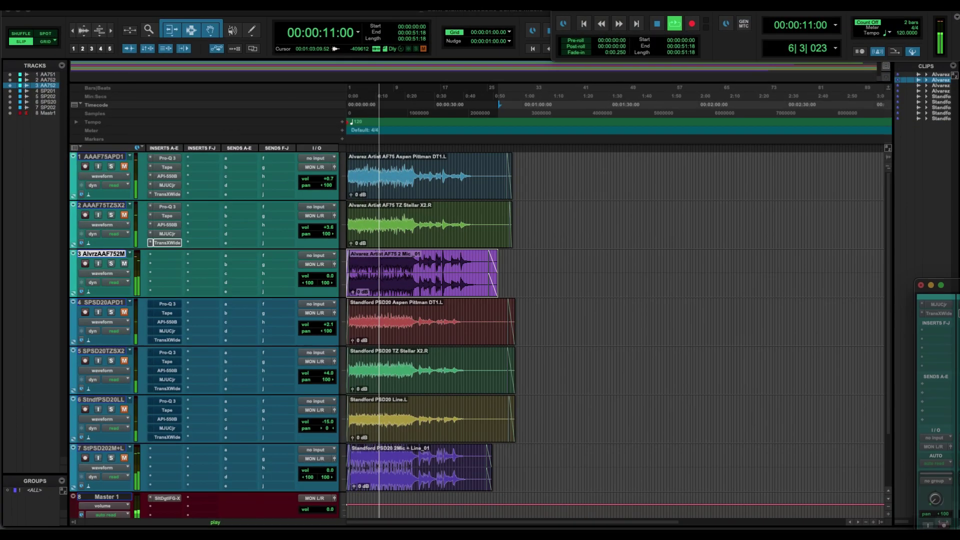
drag(953, 284, 660, 72)
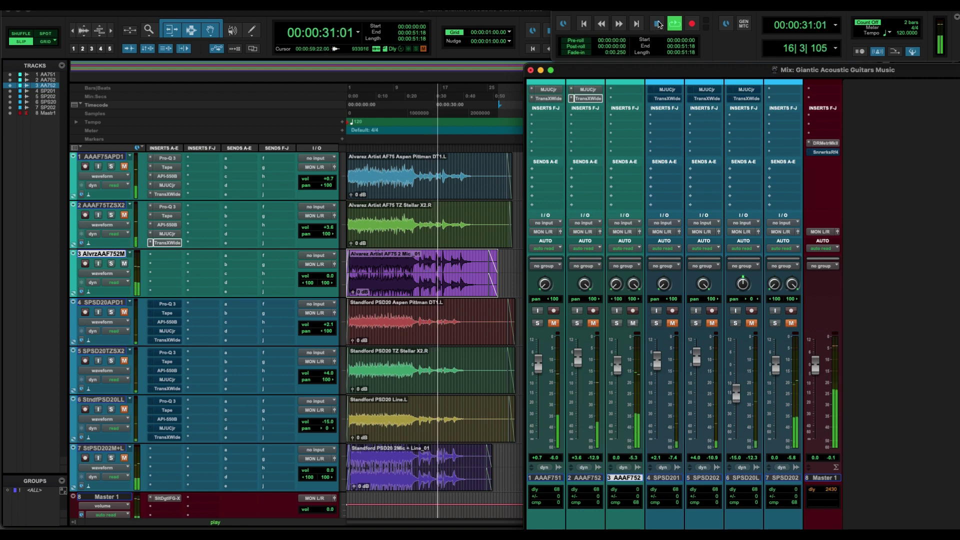
click(645, 49)
key(space)
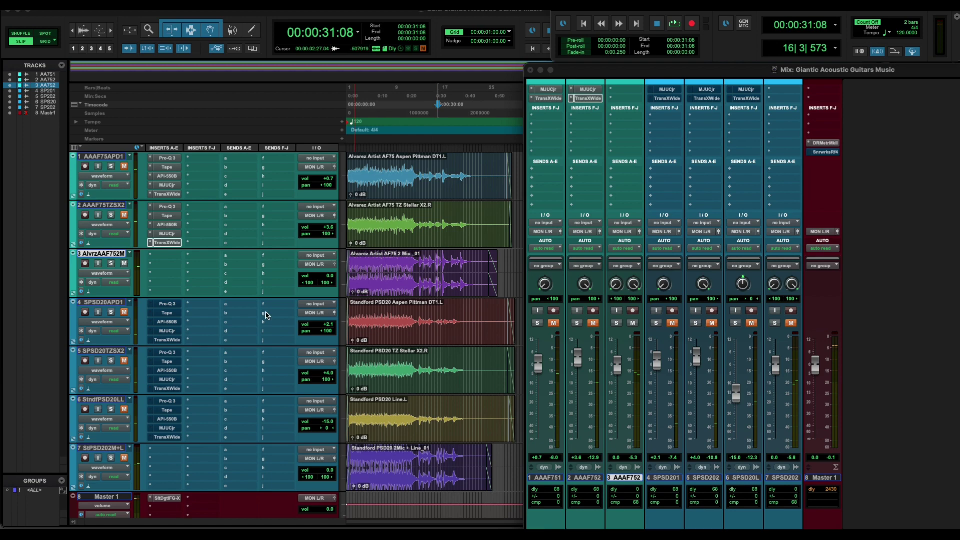
- Mute the AlvrzAAF752M track, leave the two individual Alvarez tracks unmuted, and play the mix from the start
click(124, 264)
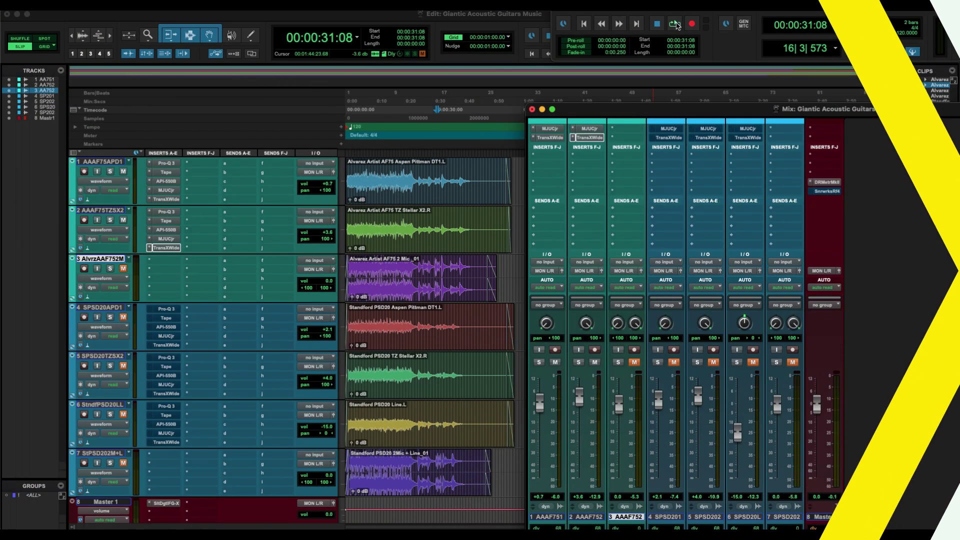
click(675, 24)
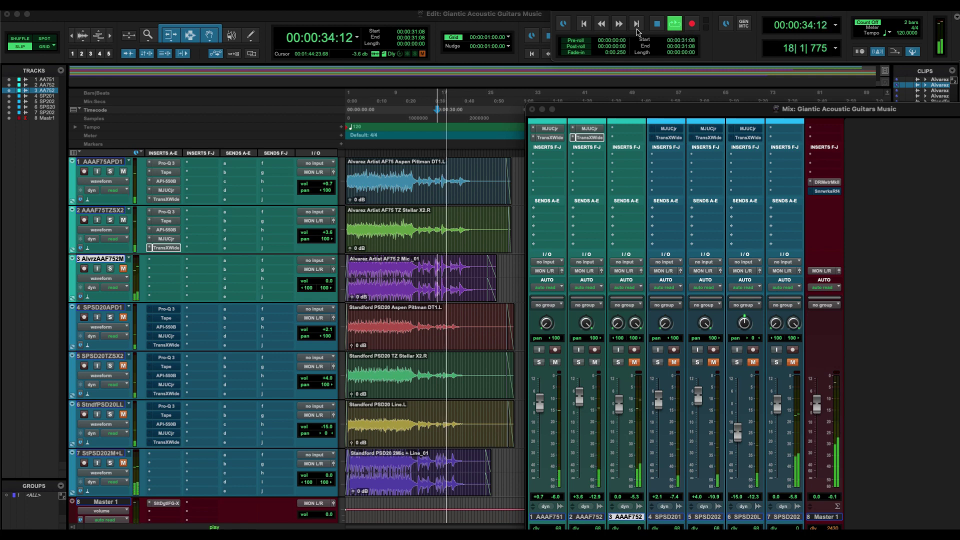
key(space)
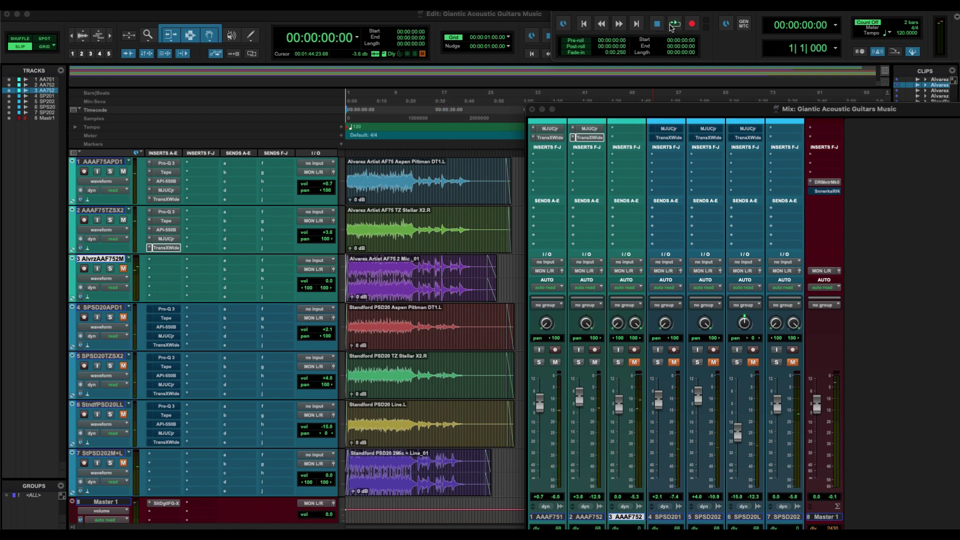
click(674, 25)
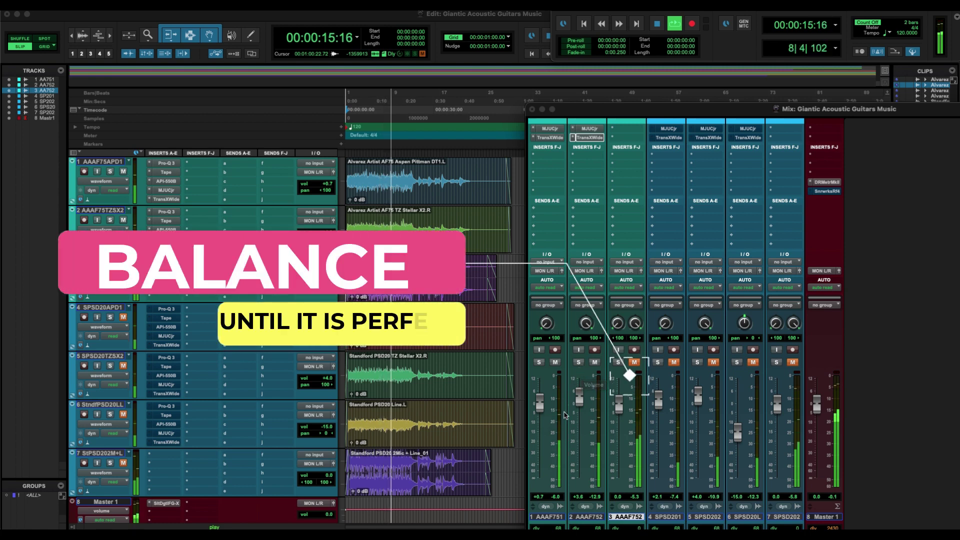
- Audition the AAAF75TZSX2 volume at +2.8 and +3.1 dB during playback, and return it to +3.8 dB
mouse_move(581, 408)
mouse_down()
mouse_move(580, 425)
mouse_move(583, 408)
mouse_up()
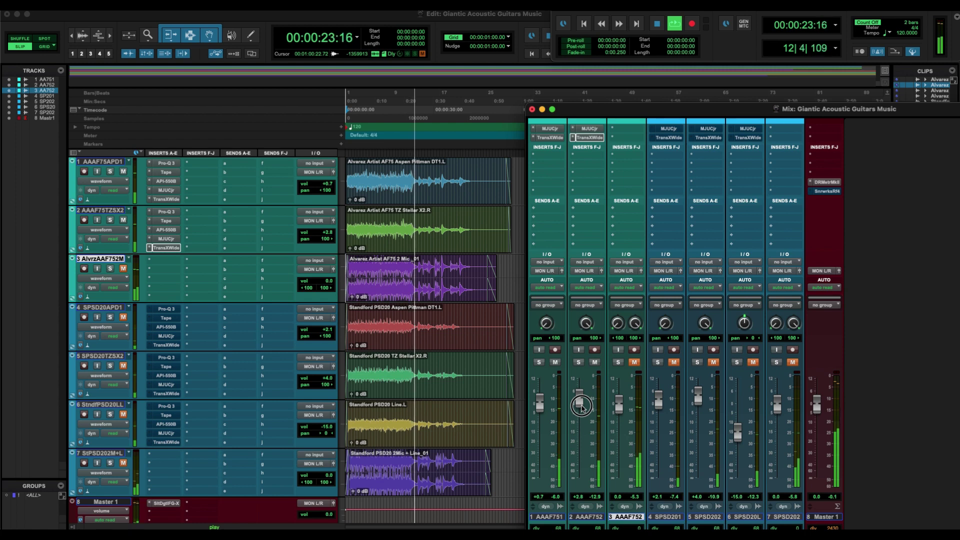
drag(582, 407, 581, 406)
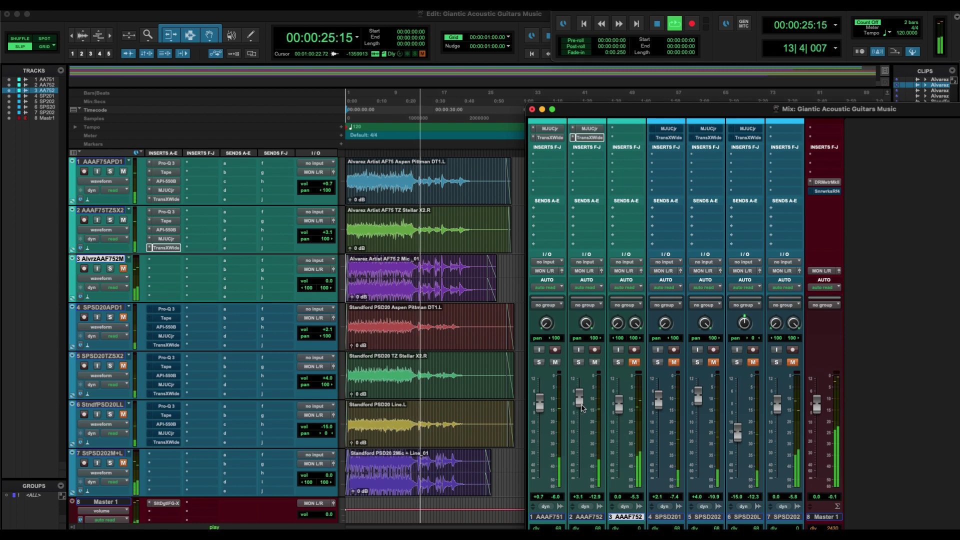
key(space)
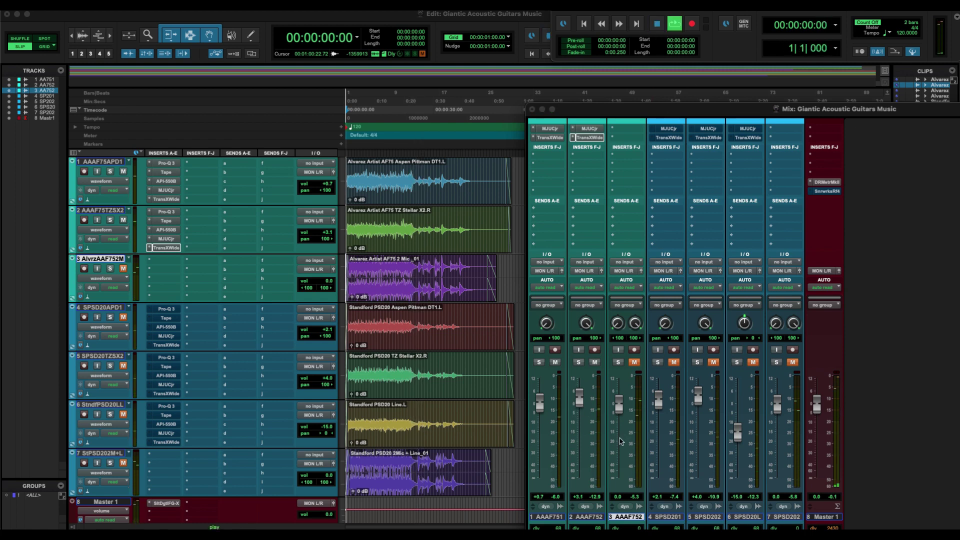
key(space)
click(580, 396)
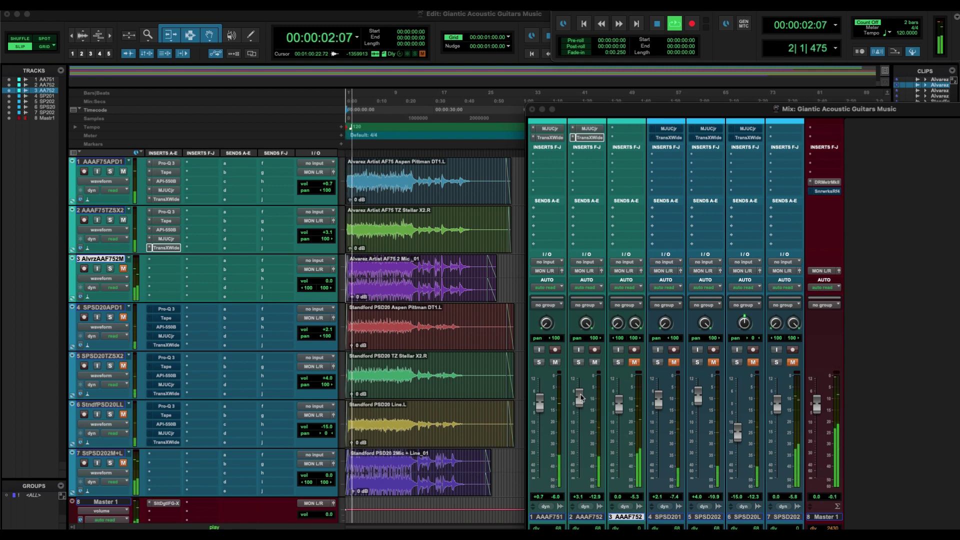
drag(581, 396, 581, 395)
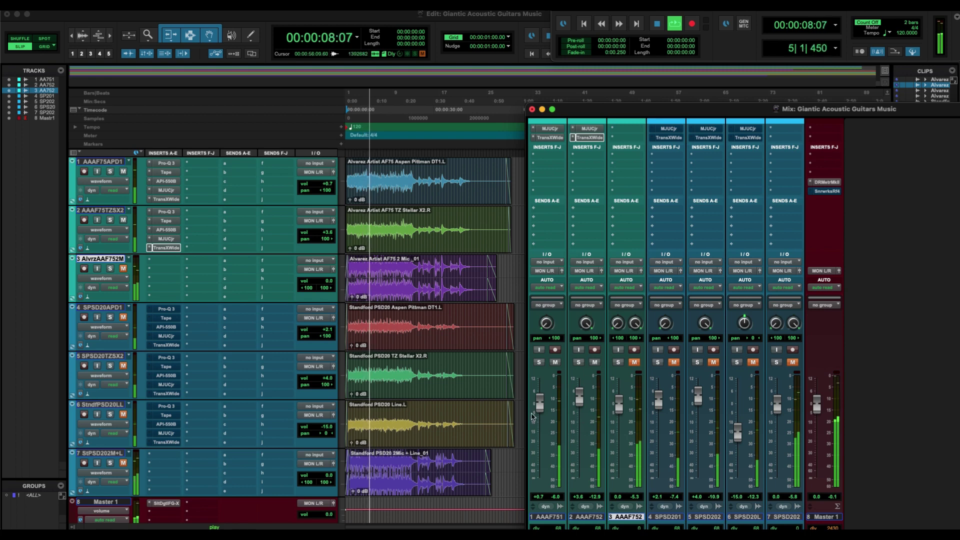
- Mute the two individual Alvarez tracks, unmute the AlvrzAAF752M track, and stop playback after listening
click(595, 362)
click(554, 362)
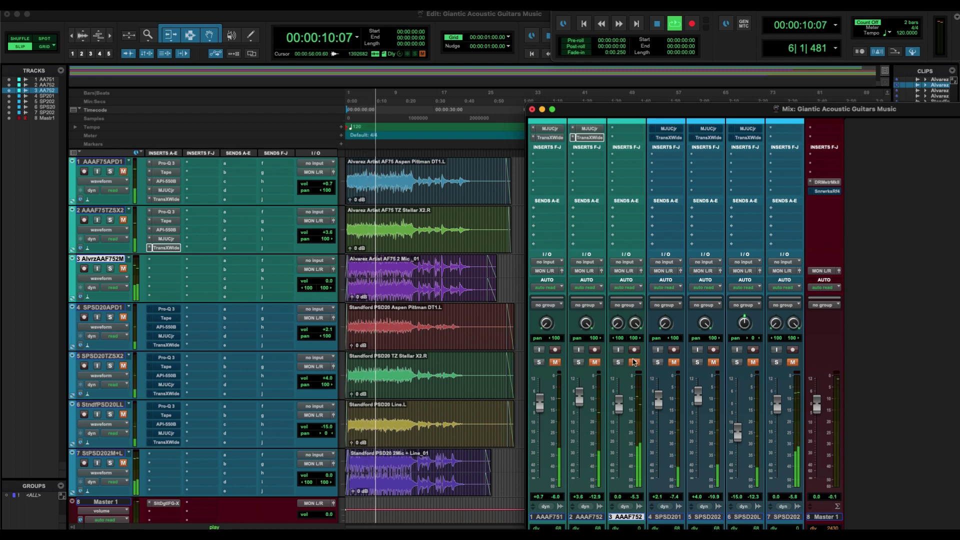
click(634, 362)
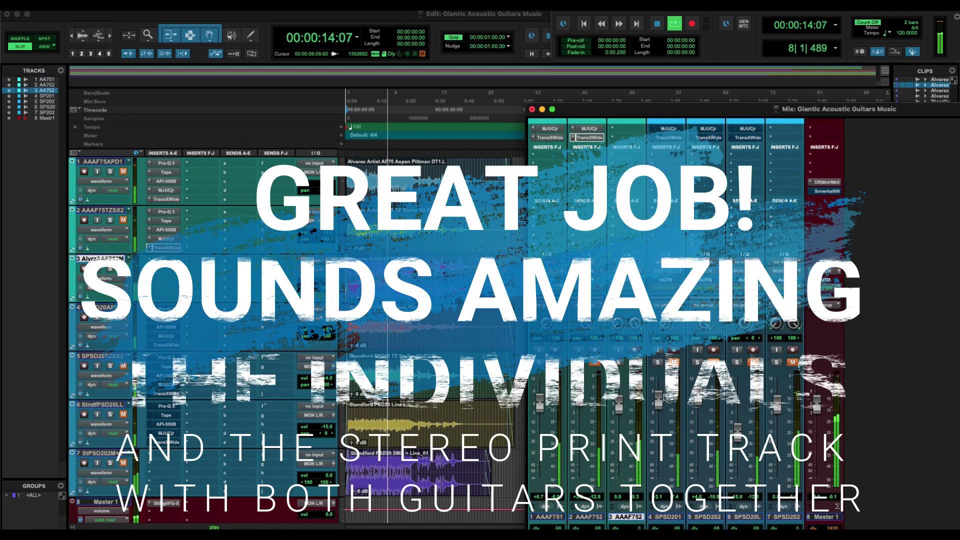
click(657, 25)
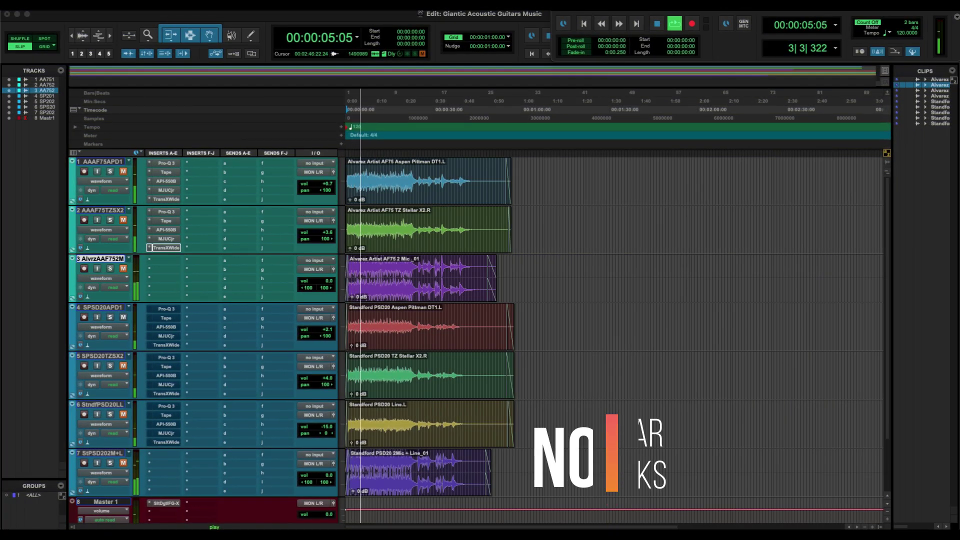
- Activate Pro-Q 3 on the SPSD20APD1 track, audition its 298.51 Hz notch in isolation, and select the track's clip
click(166, 310)
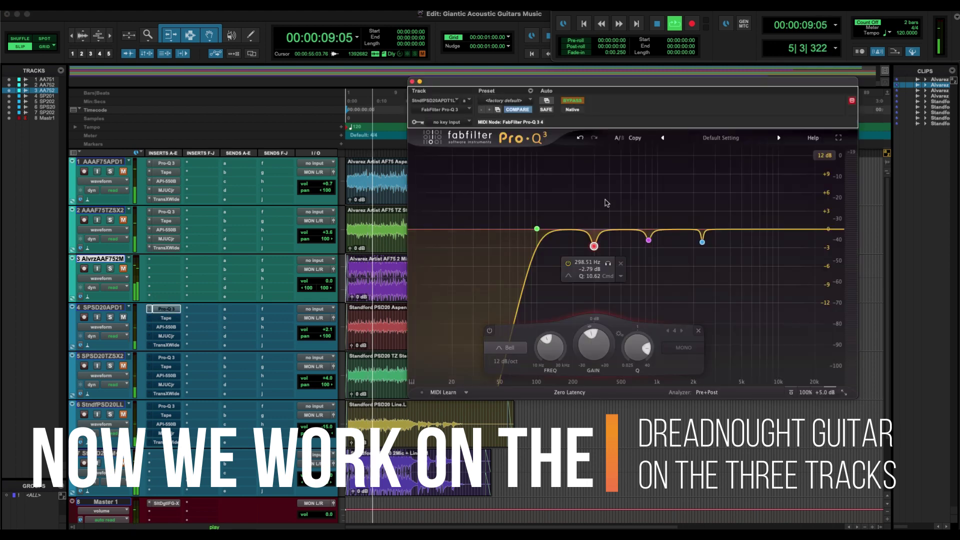
click(571, 102)
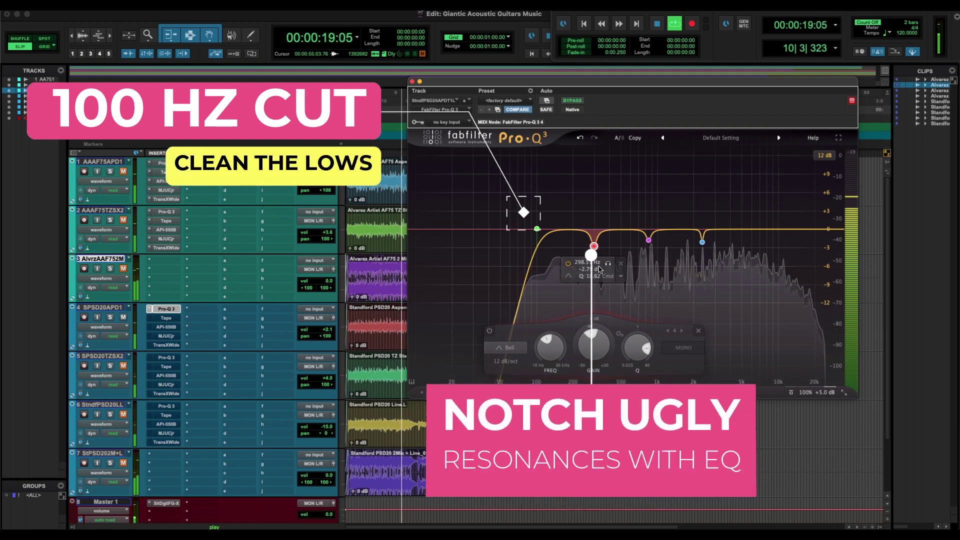
click(607, 264)
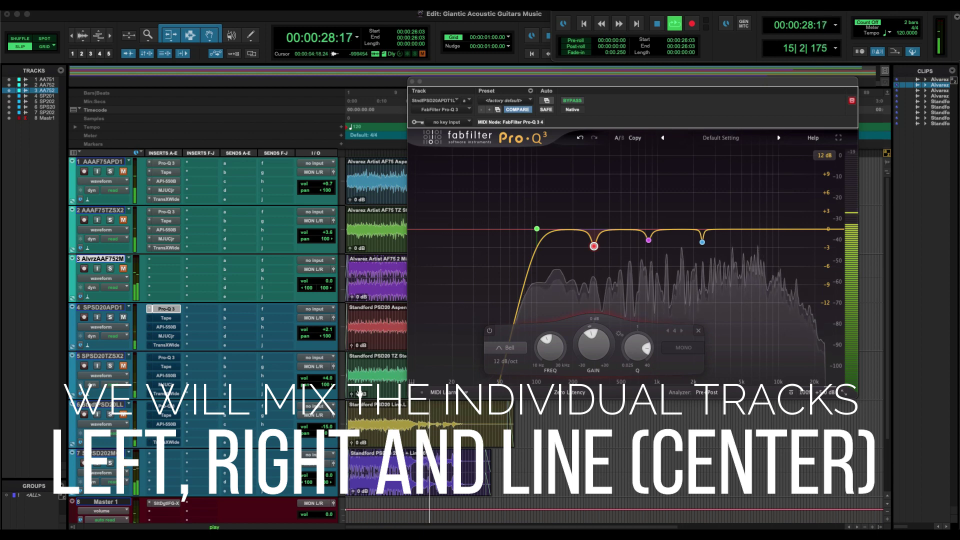
click(367, 349)
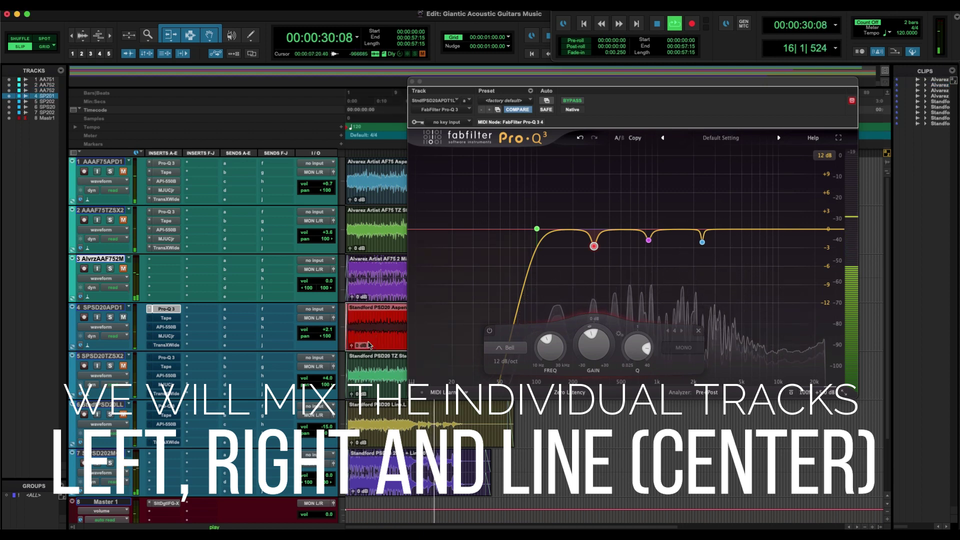
- Replay from the start and audition the 298.51 Hz, 839.92 Hz and 2331 Hz Pro-Q 3 notches on SPSD20APD1 in isolation, one by one
key(Return)
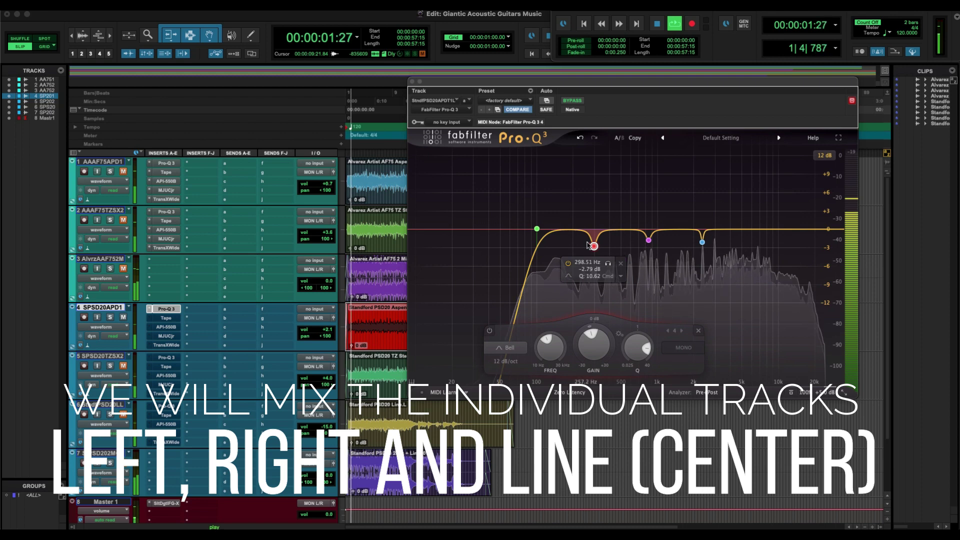
click(608, 263)
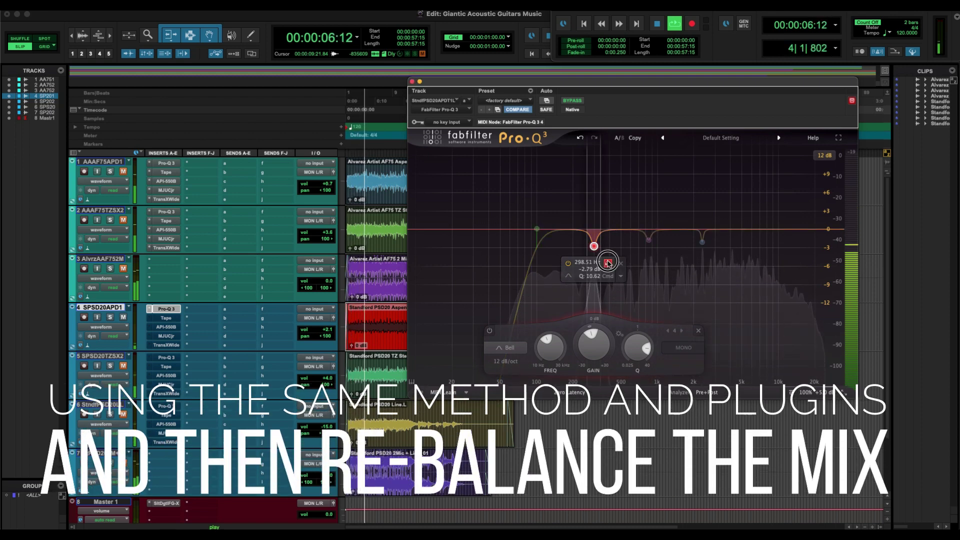
click(608, 263)
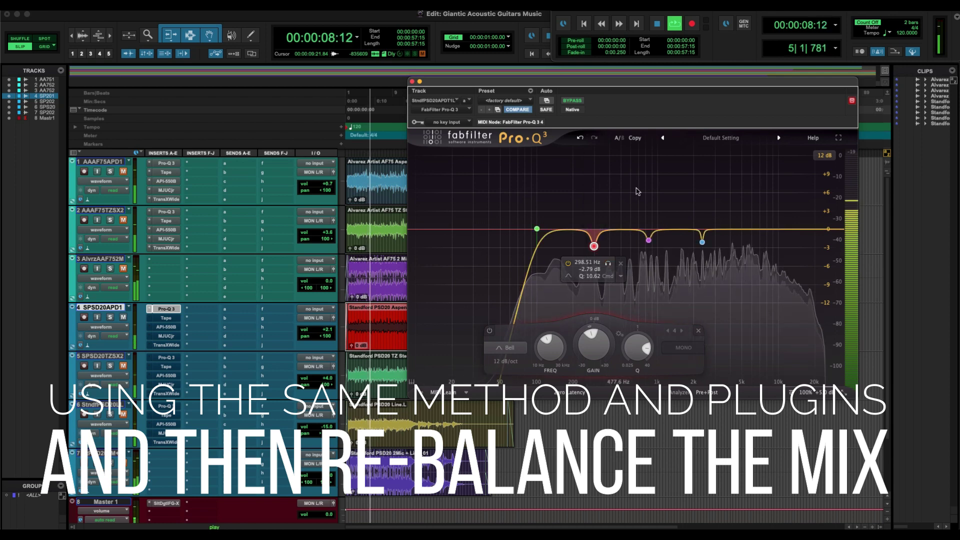
click(648, 240)
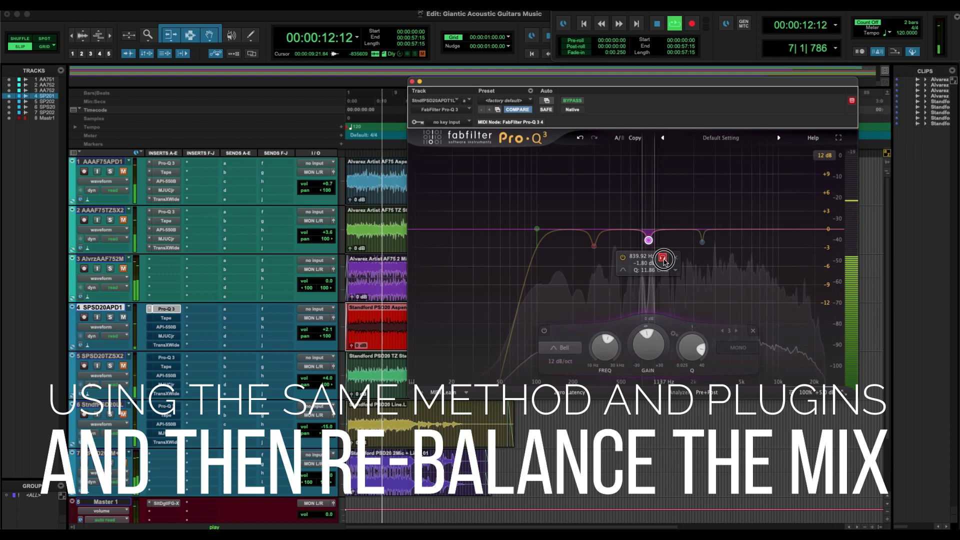
click(663, 258)
click(663, 258)
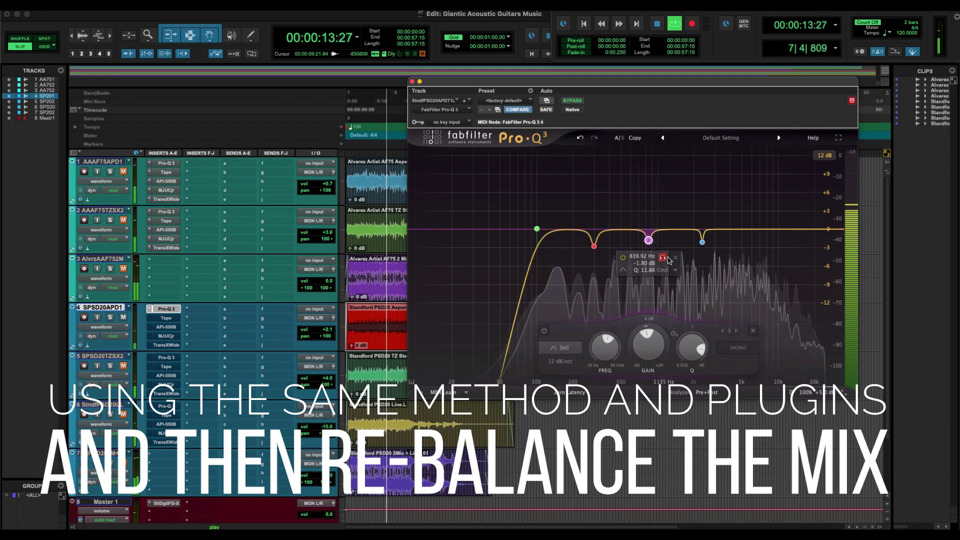
click(702, 242)
click(716, 258)
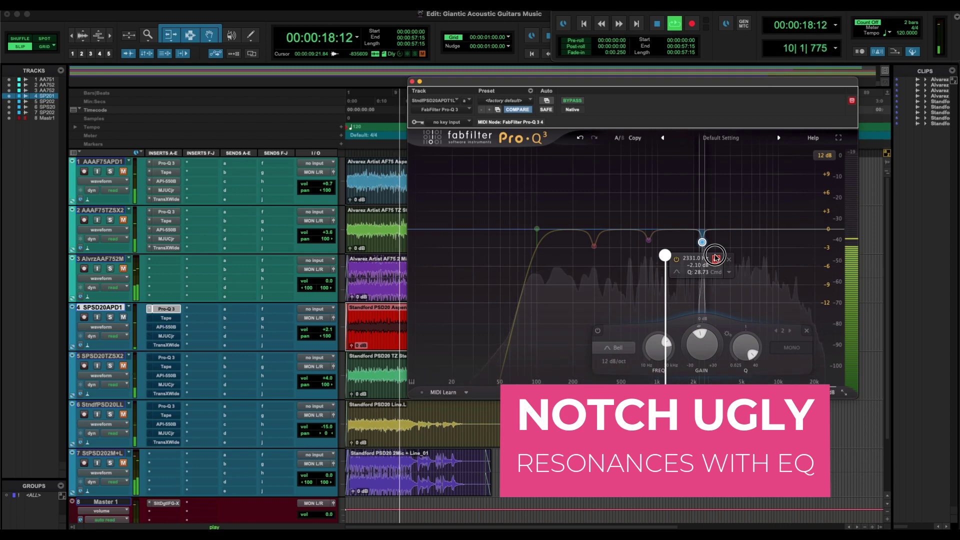
click(716, 258)
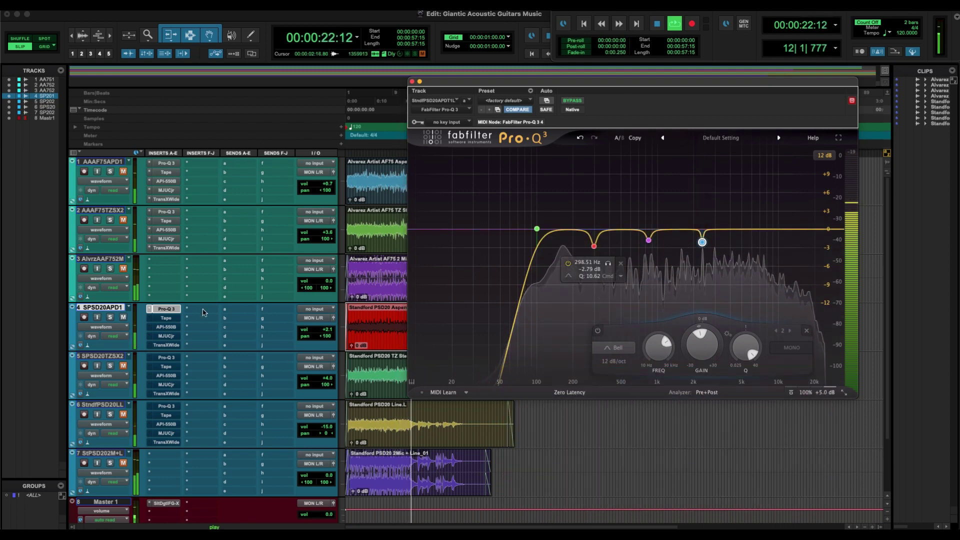
- Restart playback from the beginning and activate the Tape insert on the SPSD20APD1 track
click(679, 23)
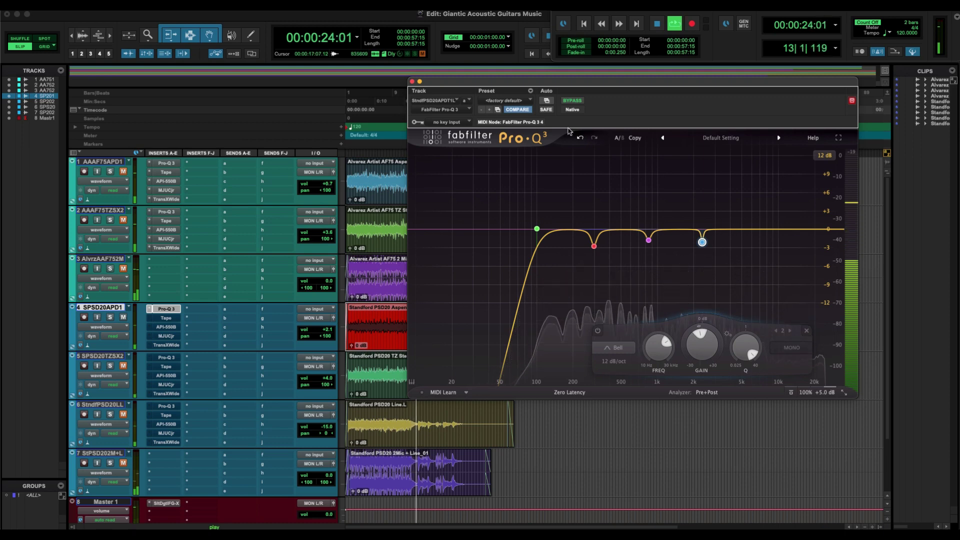
click(167, 319)
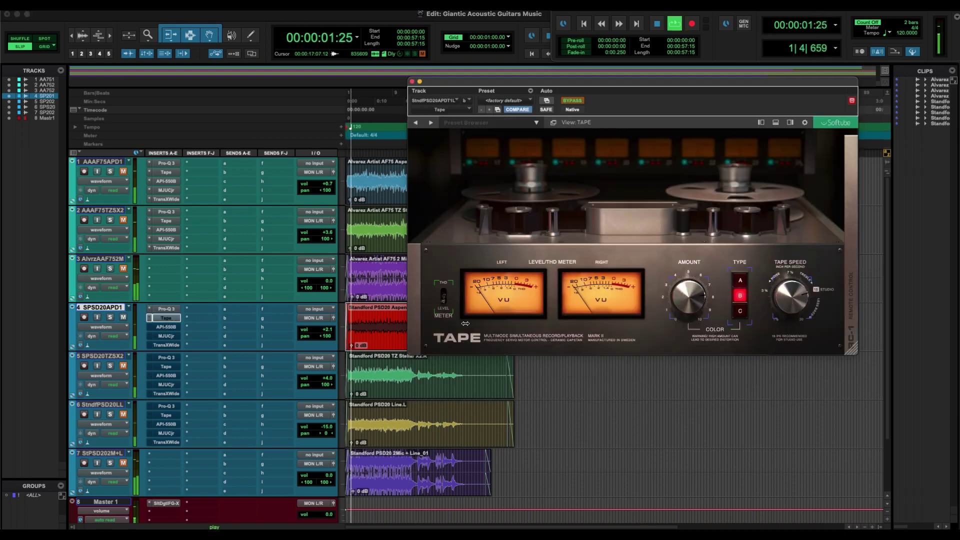
click(573, 102)
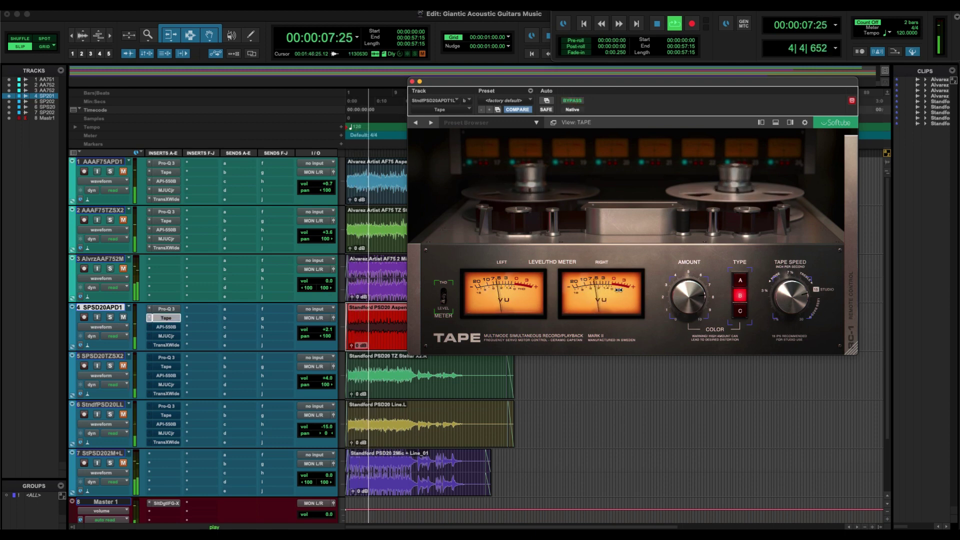
- Audition Tape color types A and C, return to type B, and compare the Tape sound bypassed and active
click(739, 280)
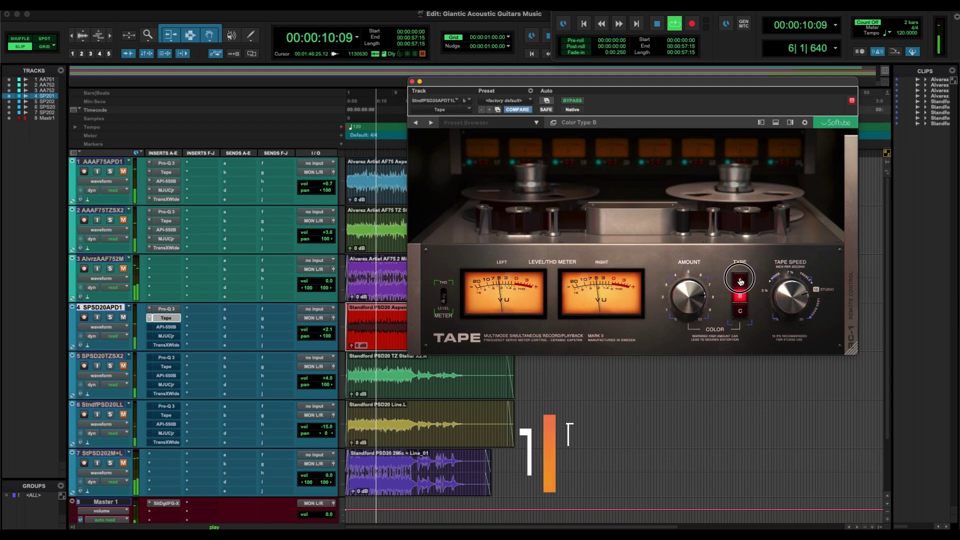
click(741, 312)
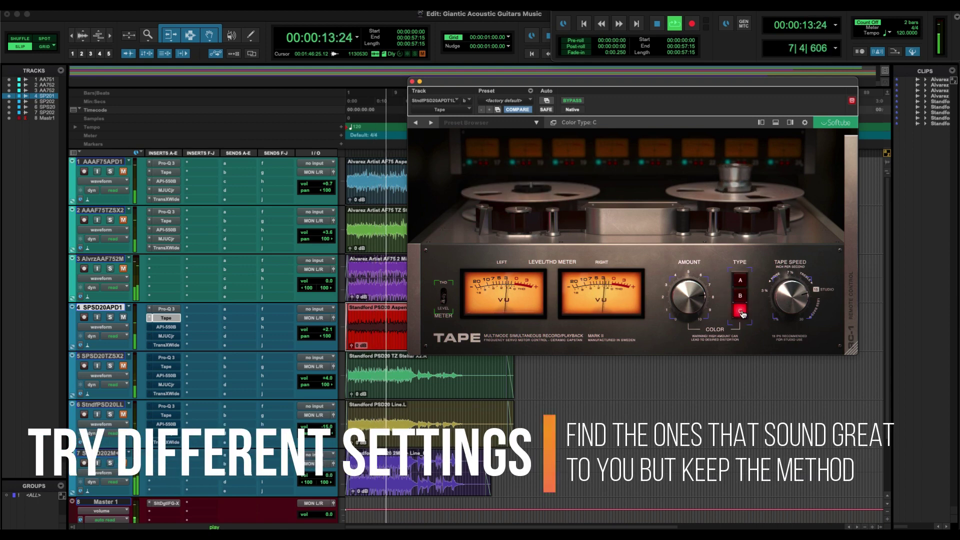
click(741, 280)
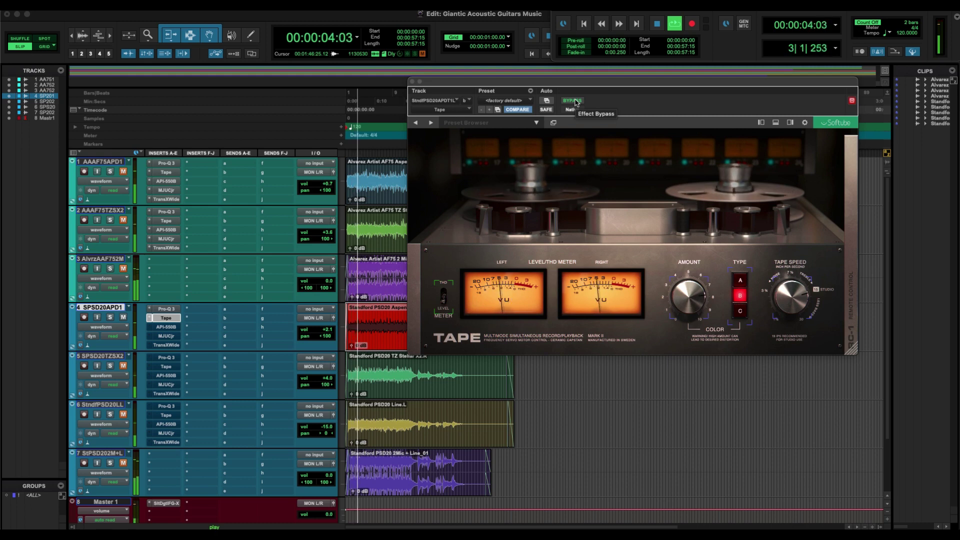
click(575, 101)
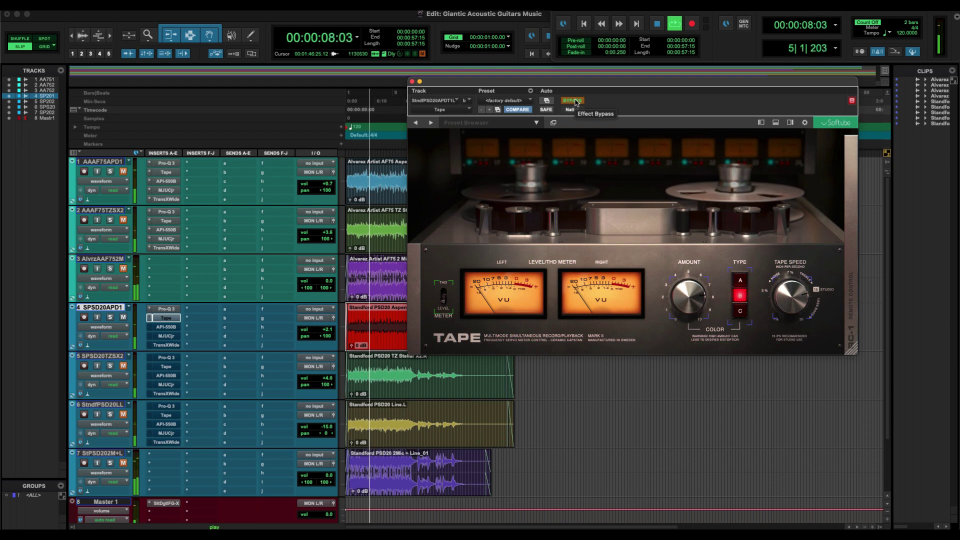
click(574, 101)
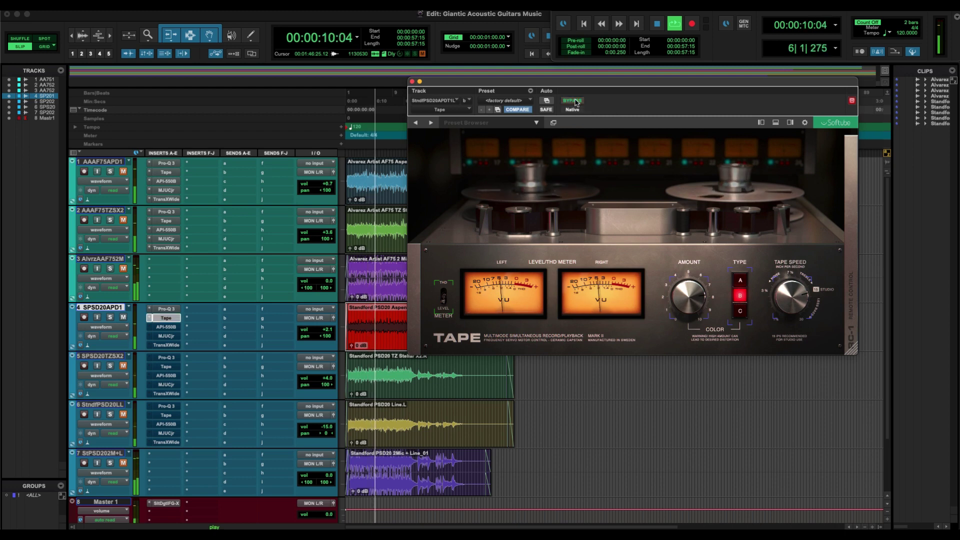
- Open the API-550B equalizer on the SPSD20APD1 track, restart playback from the beginning, and activate it
click(167, 327)
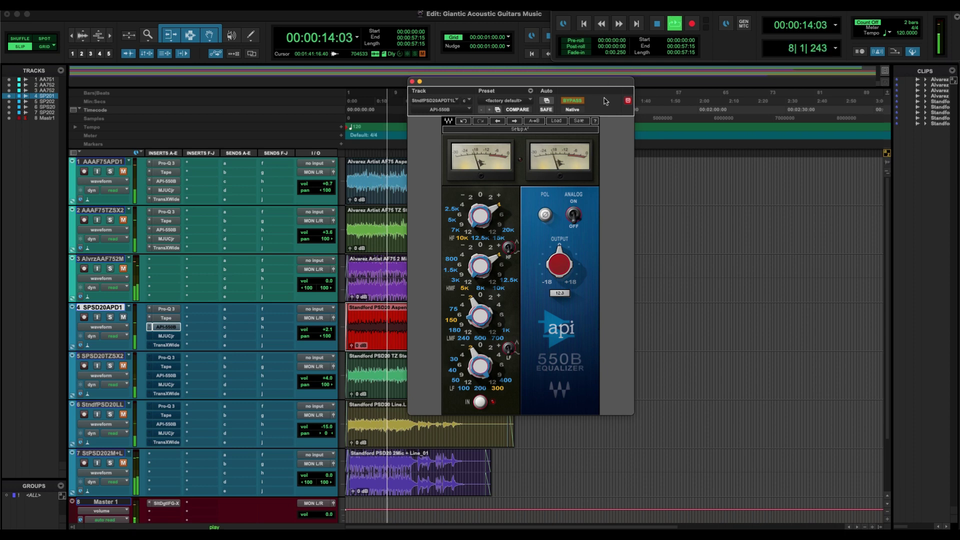
click(674, 24)
key(space)
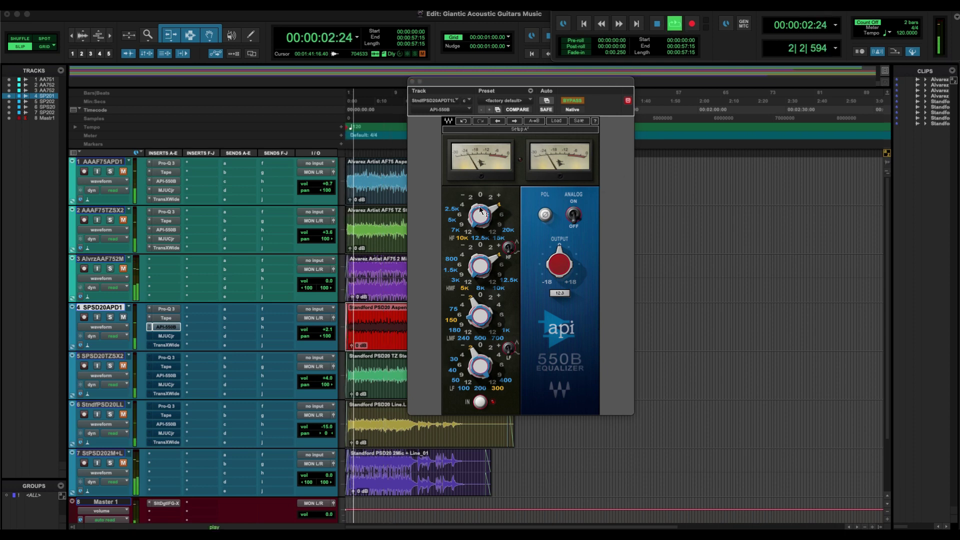
click(576, 101)
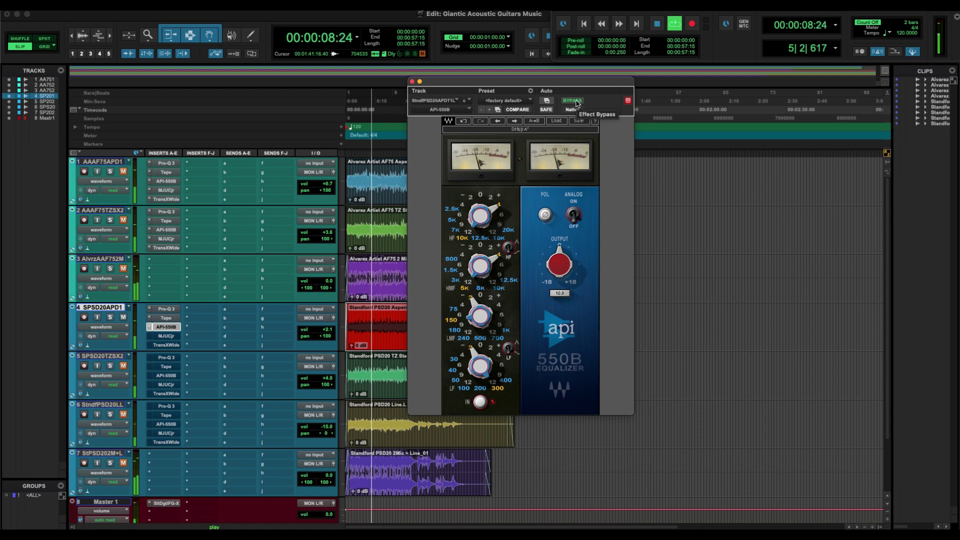
- Compare the SPSD20APD1 sound with the API-550B bypassed and active, leaving the equalizer active
click(576, 101)
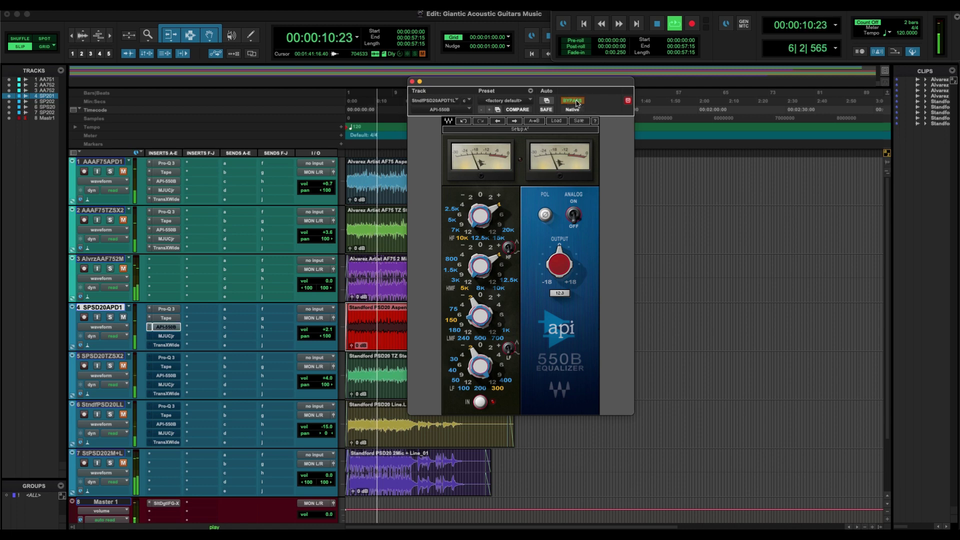
click(576, 102)
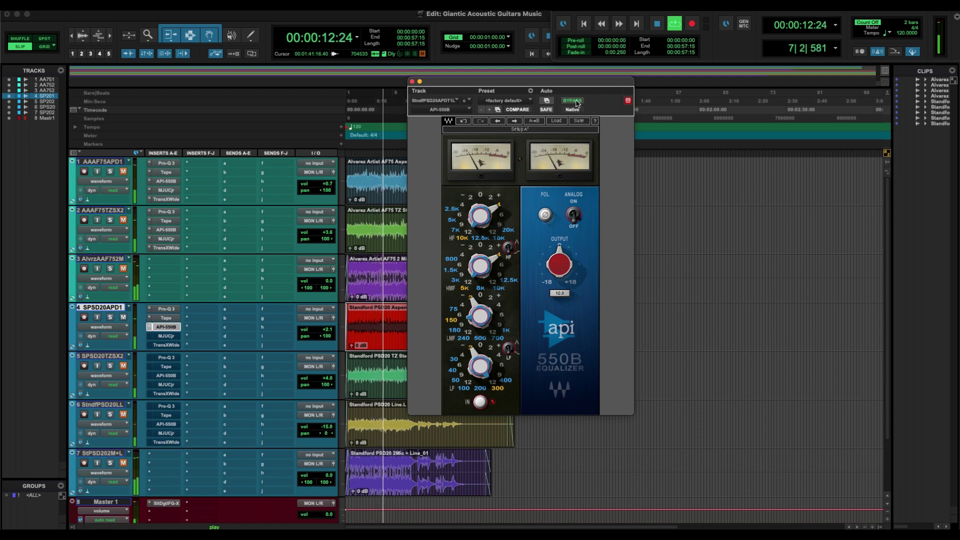
click(576, 102)
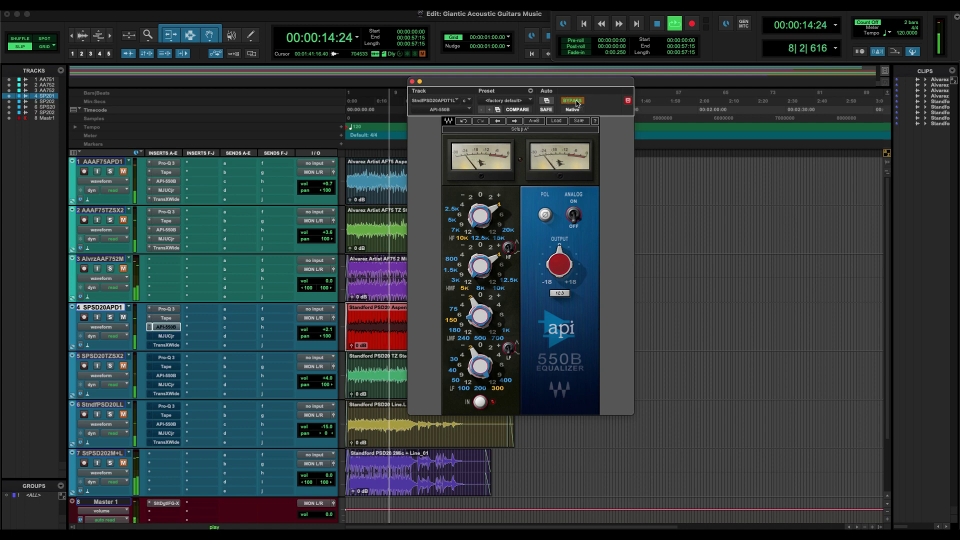
click(576, 102)
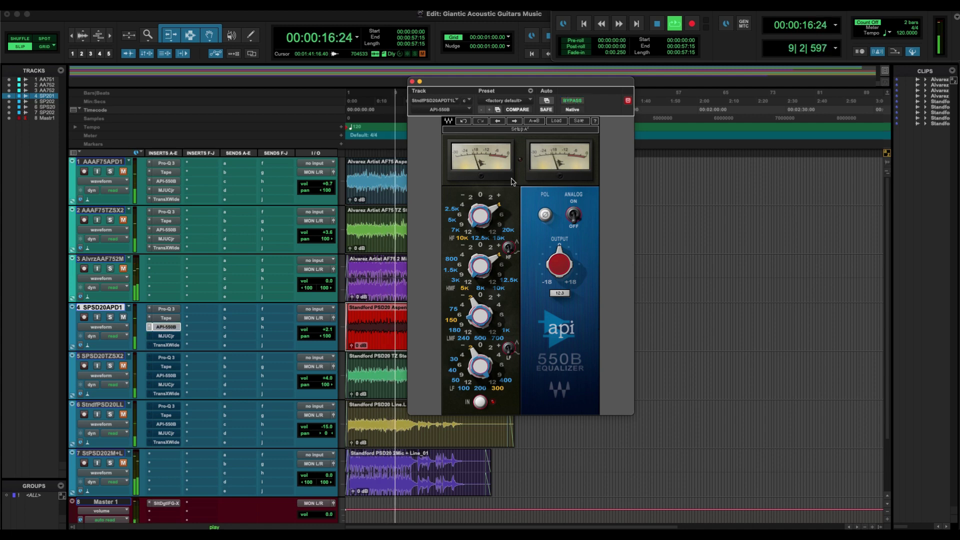
- Play the mix from the start and activate the MJUCjr compressor on the SPSD20APD1 track
mouse_move(497, 211)
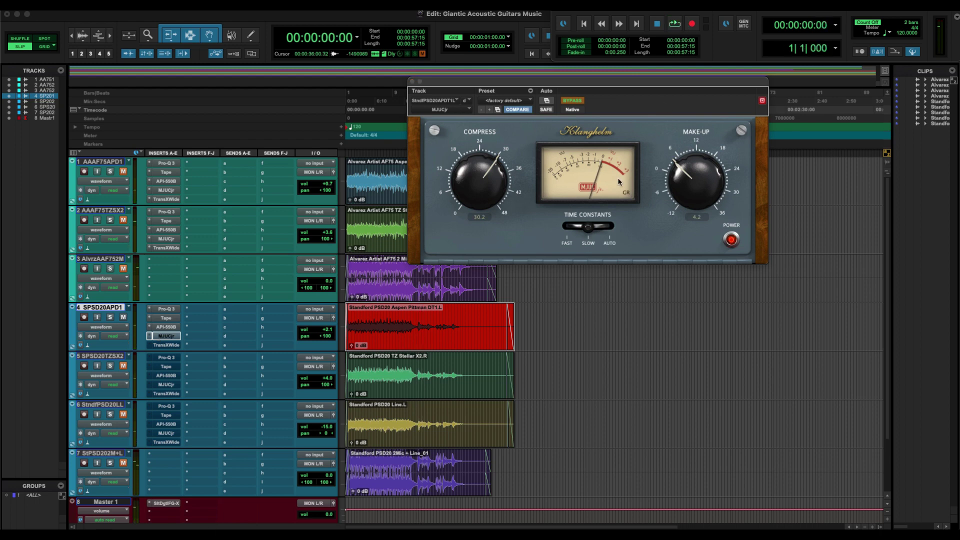
key(space)
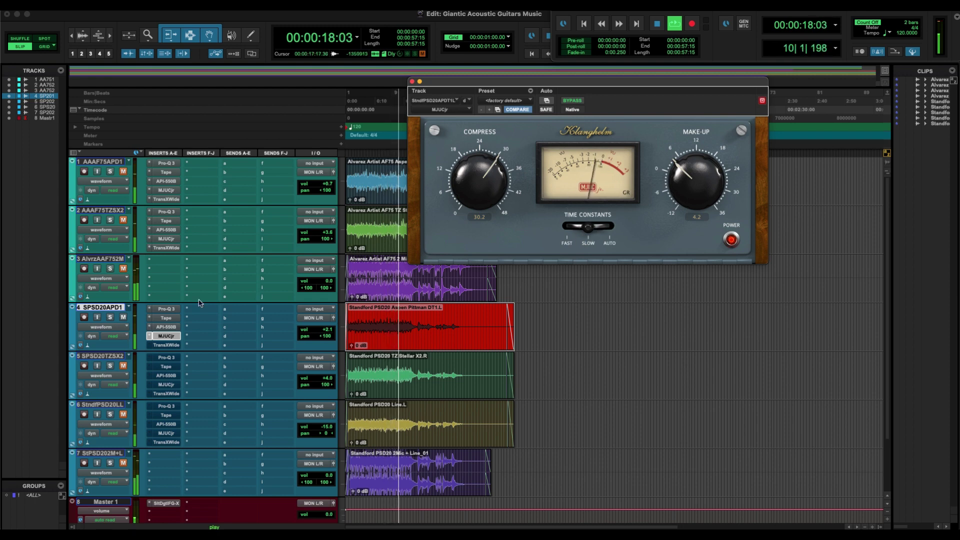
- Activate TransX Wide on the SPSD20APD1 track, audition it during playback, and close the plug-in window
click(164, 345)
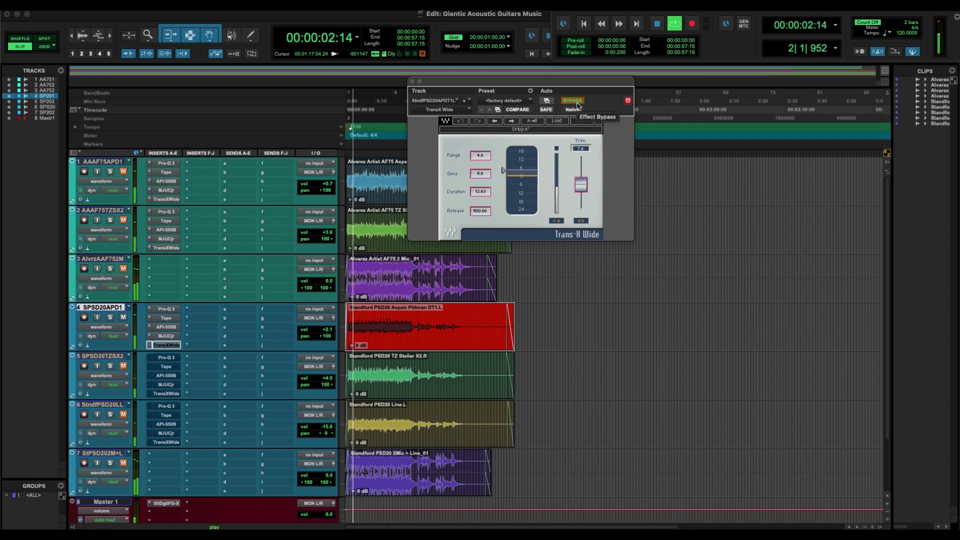
click(577, 103)
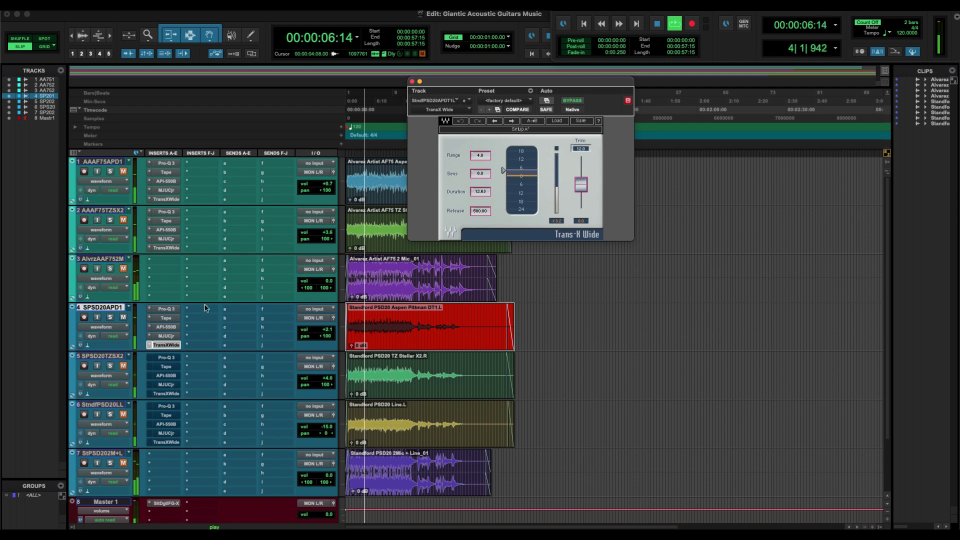
click(575, 103)
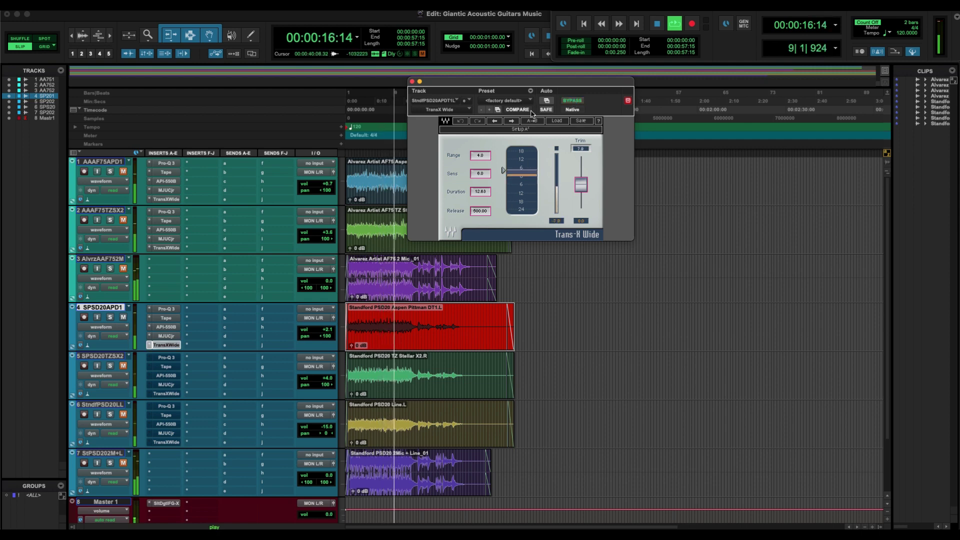
click(412, 82)
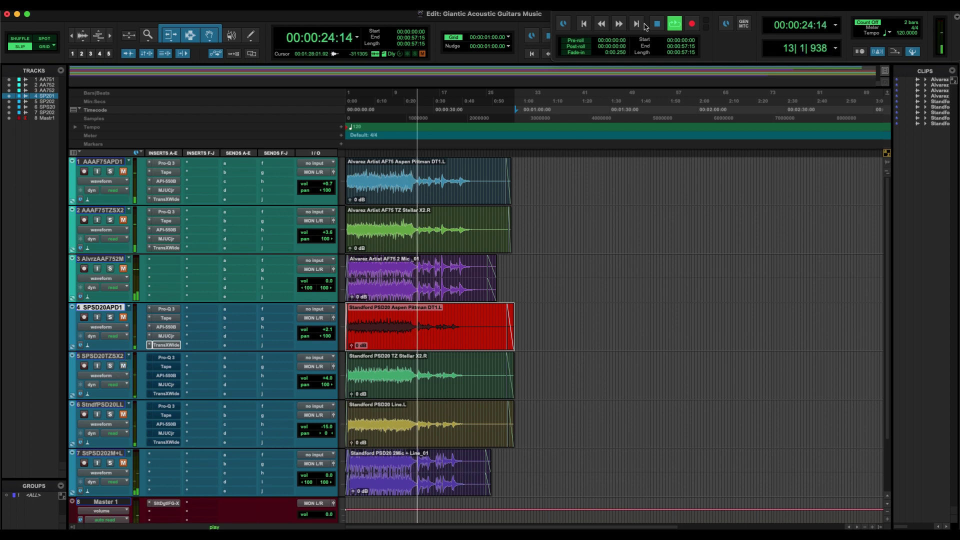
- Select the SPSD20TZSX2 track's clip, restart playback from the beginning, and activate Pro-Q 3 on that track
click(452, 395)
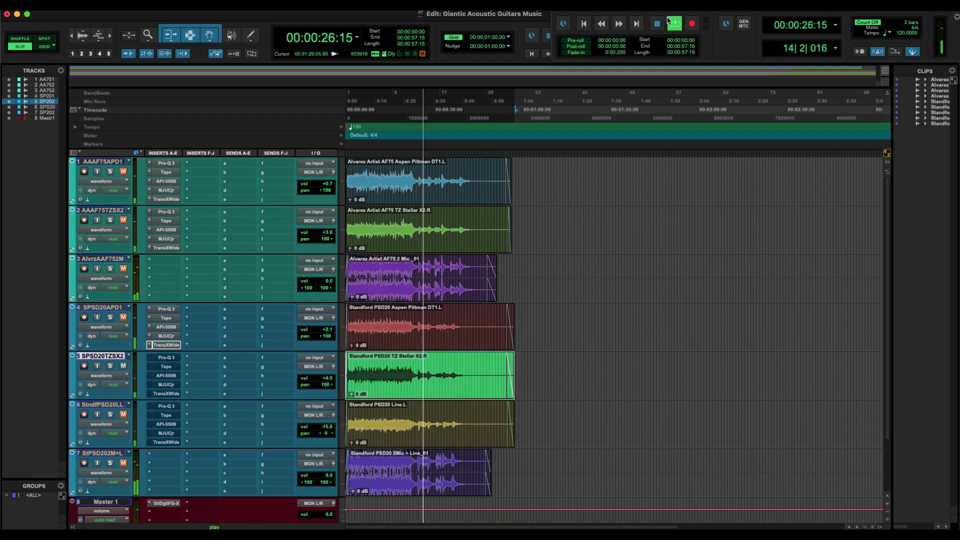
key(space)
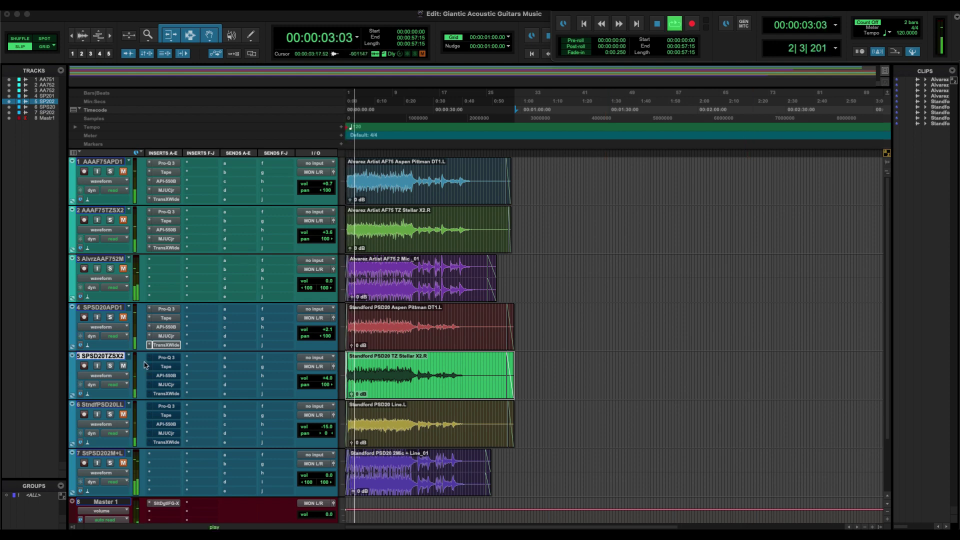
click(166, 357)
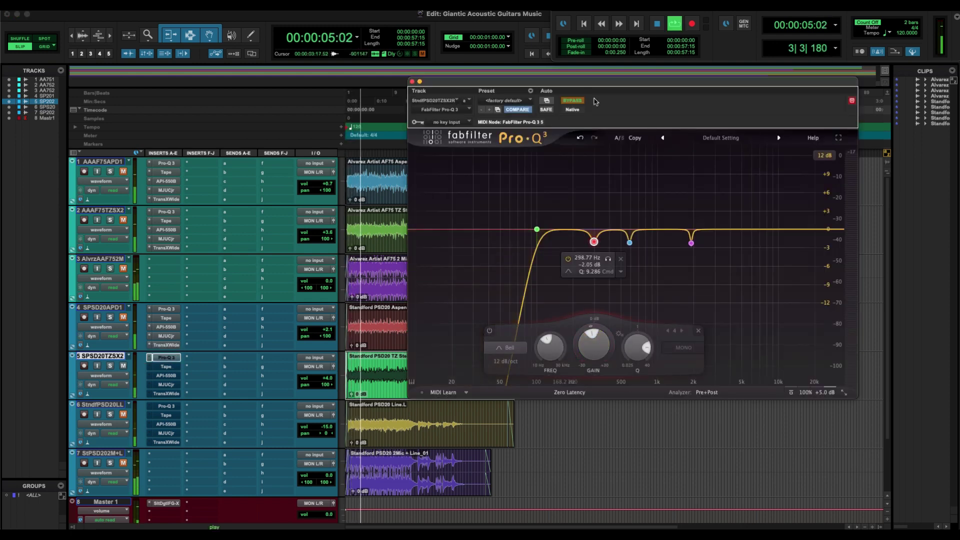
click(576, 101)
click(577, 101)
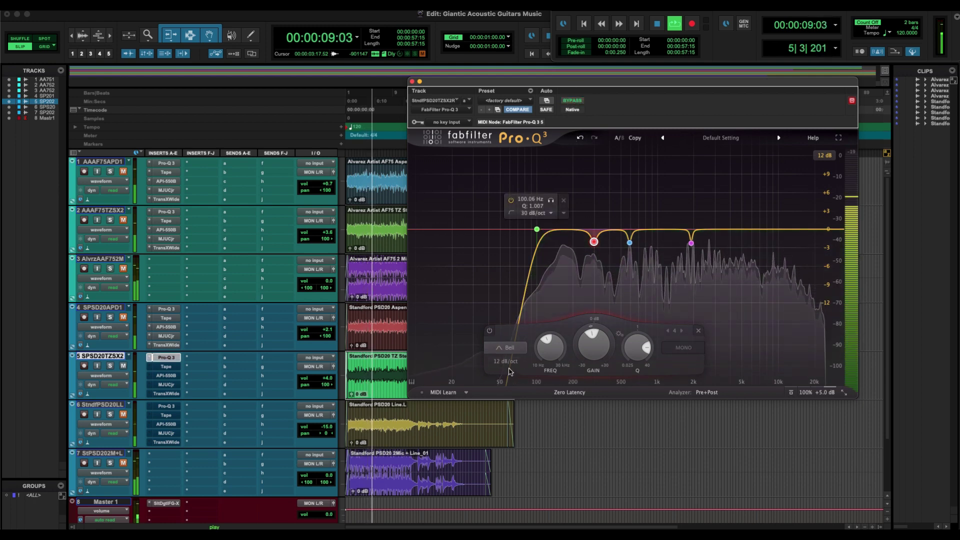
- Audition the 298.77 Hz Pro-Q 3 notch on the SPSD20TZSX2 track in isolation, and restart playback from the beginning
mouse_move(595, 242)
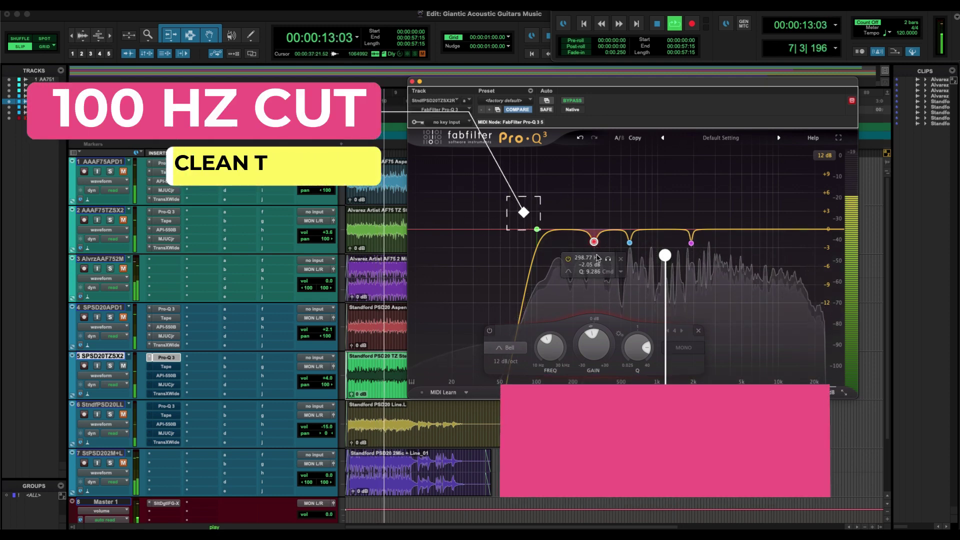
click(608, 259)
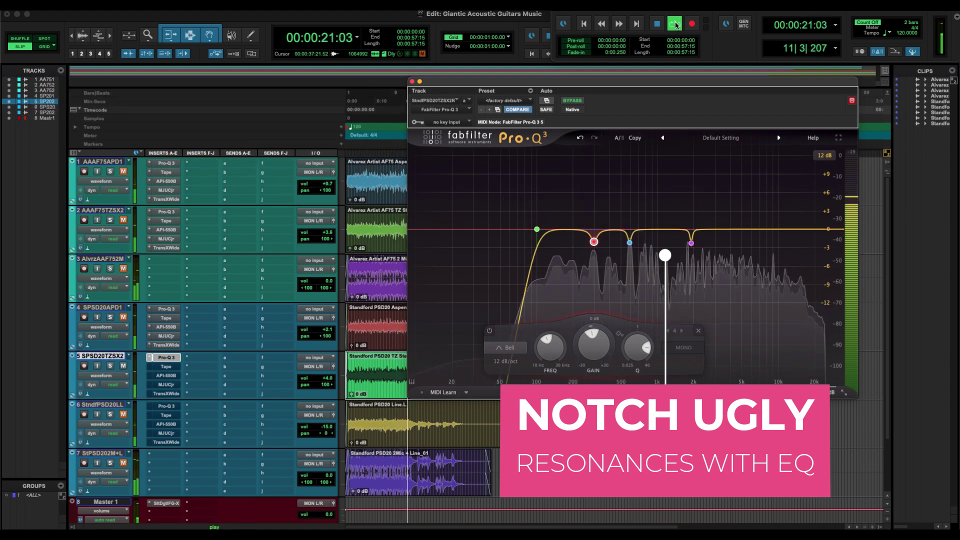
key(space)
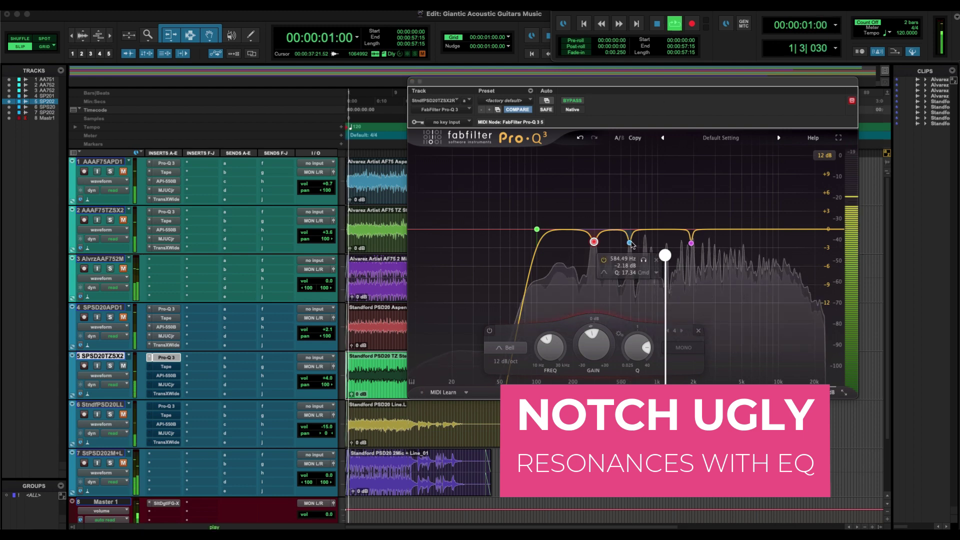
- Audition the 584.49 Hz and 1903 Hz Pro-Q 3 notches on the SPSD20TZSX2 track in isolation
click(630, 243)
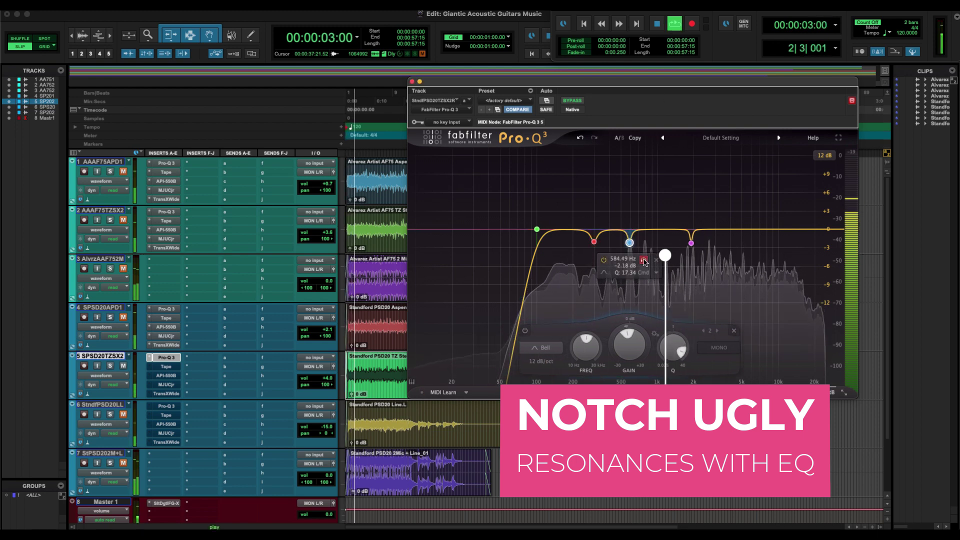
click(644, 260)
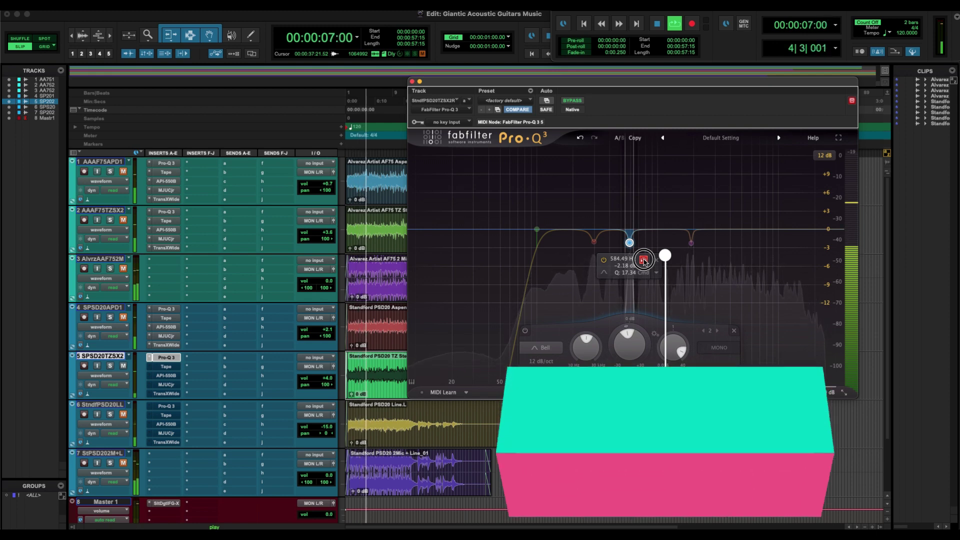
click(644, 260)
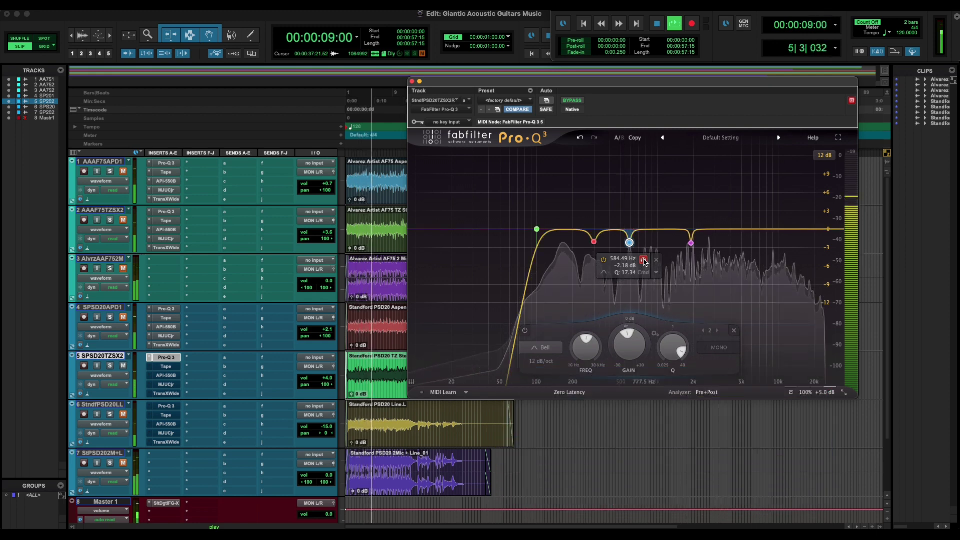
click(691, 244)
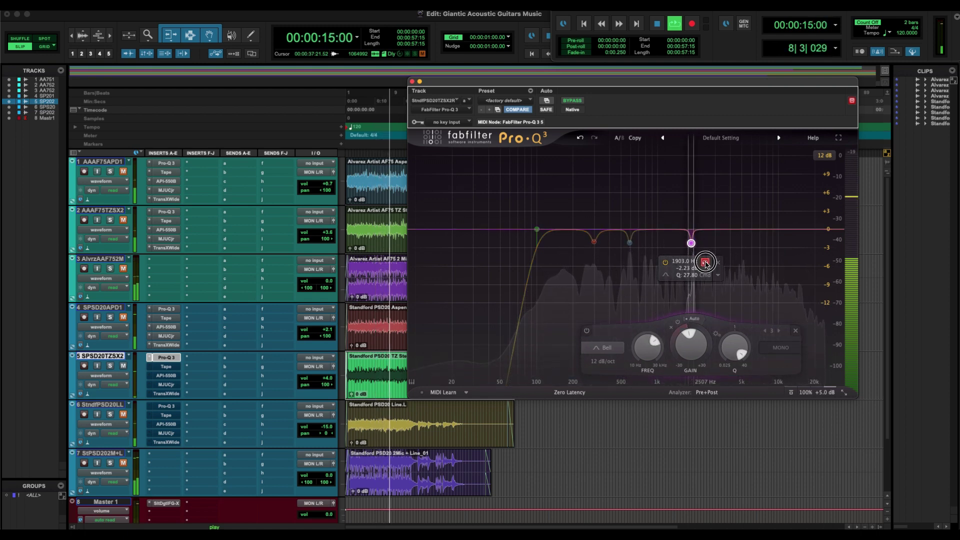
drag(705, 263, 714, 270)
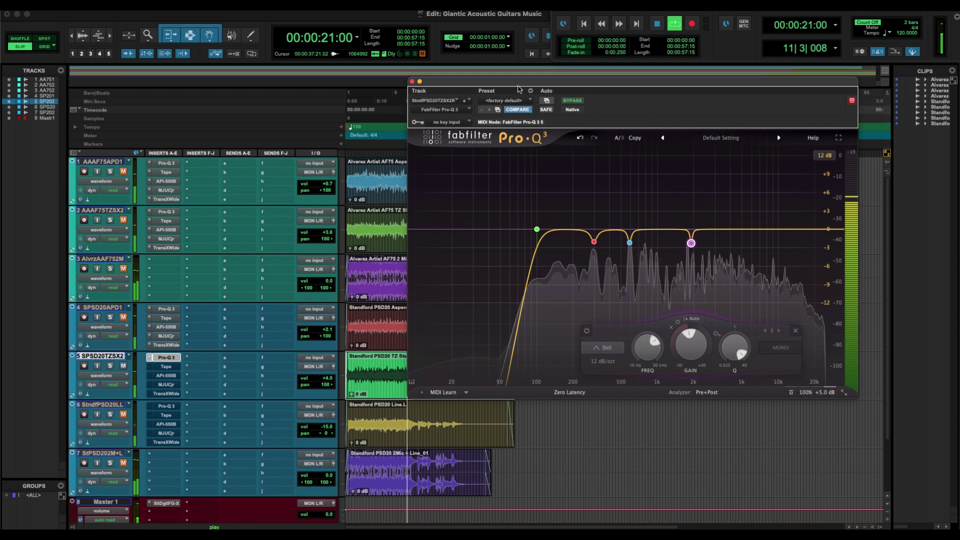
- Restart playback from the beginning and activate the Tape insert on the SPSD20TZSX2 track
double_click(675, 24)
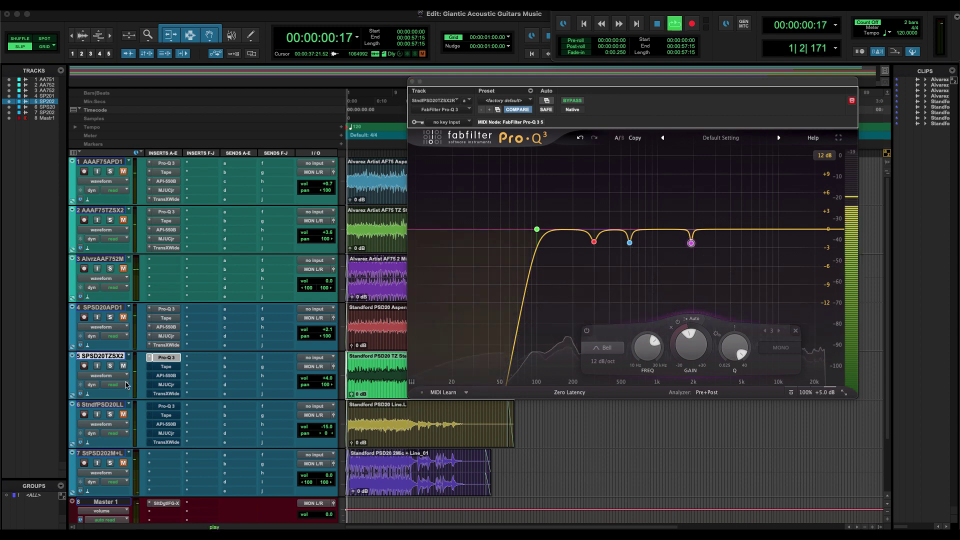
click(165, 367)
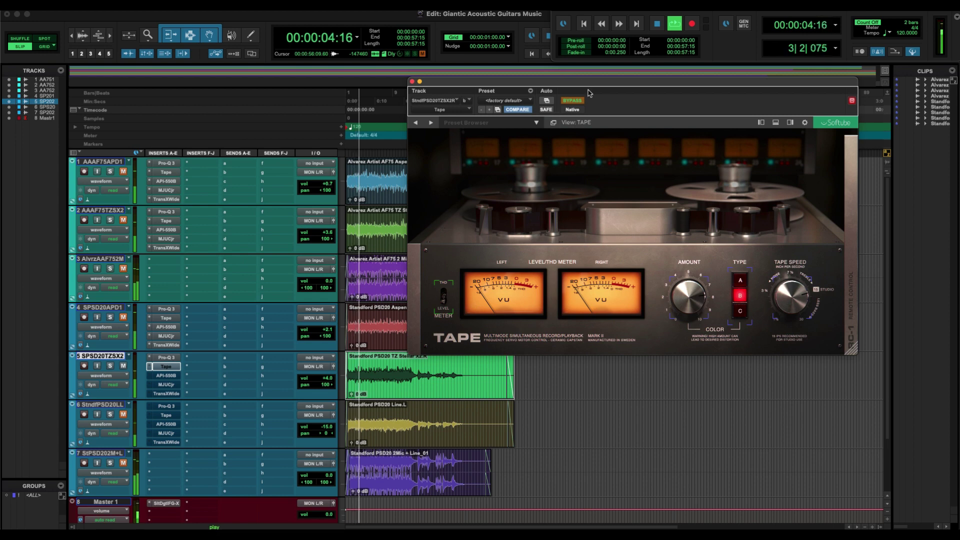
click(572, 100)
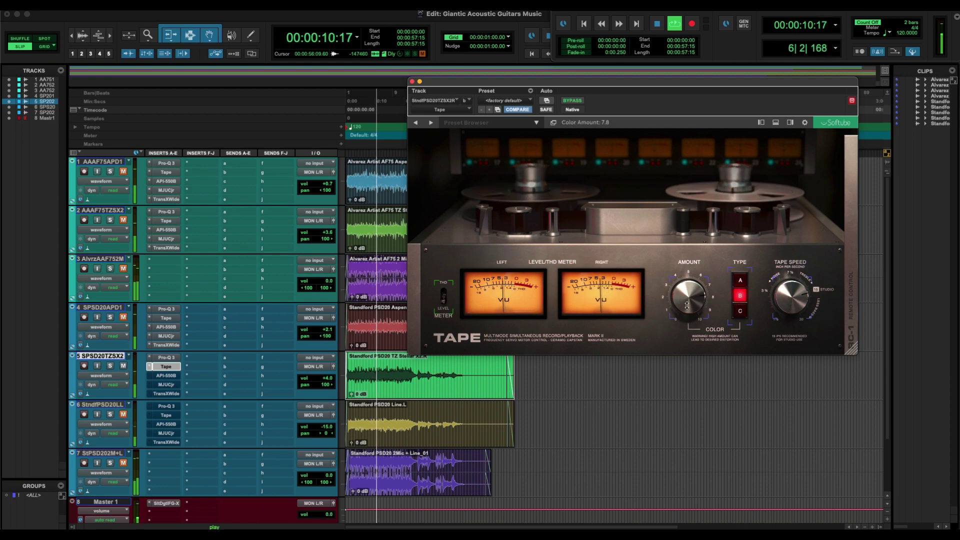
- Compare Tape color types C and A on the SPSD20TZSX2 track during playback, returning to type B
click(743, 313)
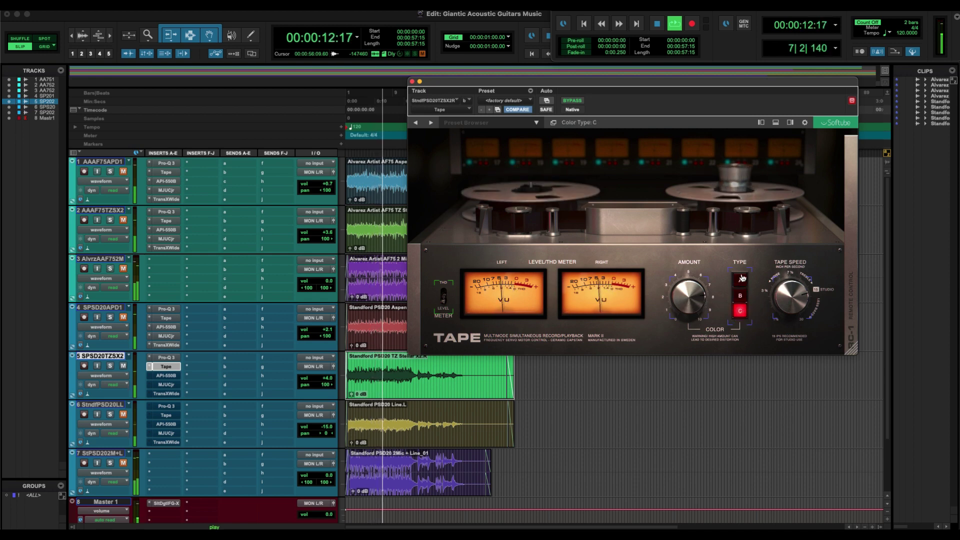
click(742, 279)
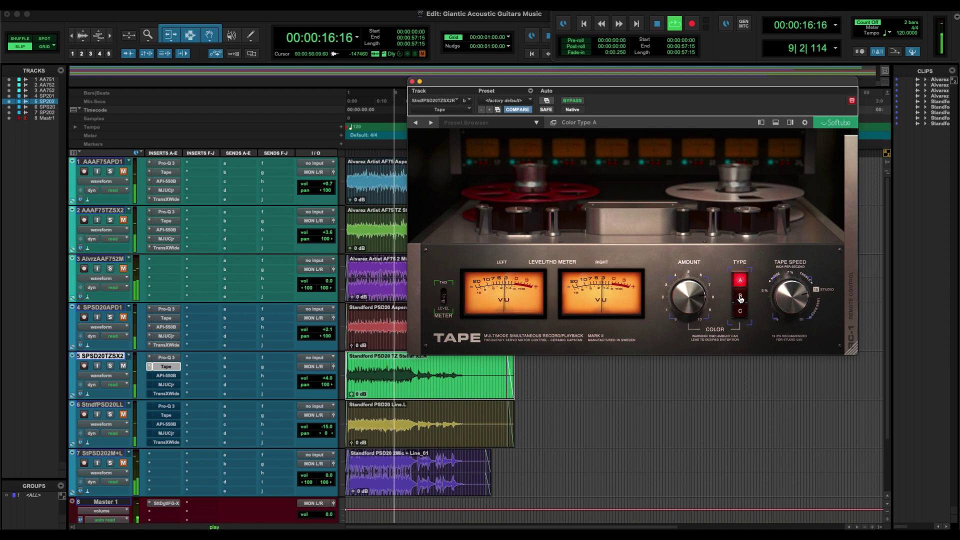
click(741, 298)
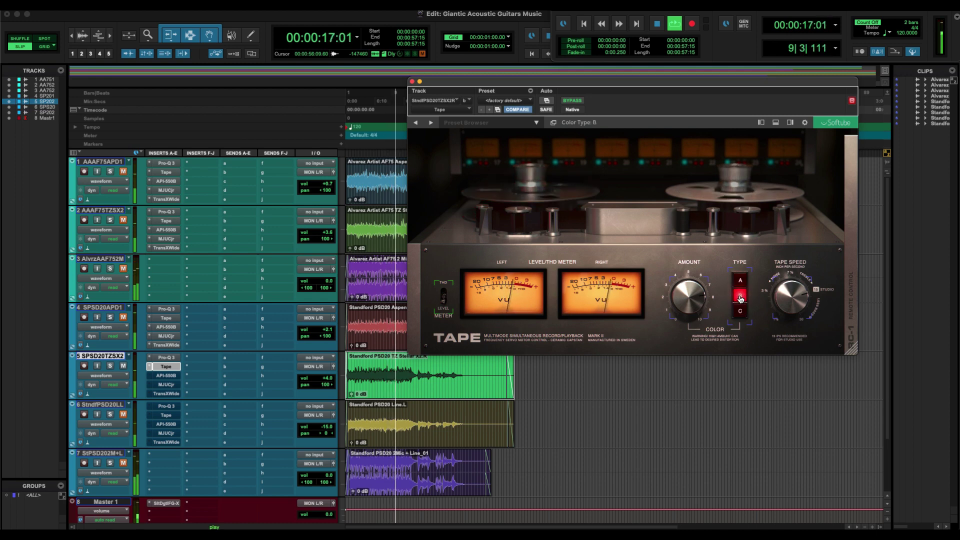
- Replay the mix from the start and activate the API-550B equalizer on the SPSD20TZSX2 track
click(166, 375)
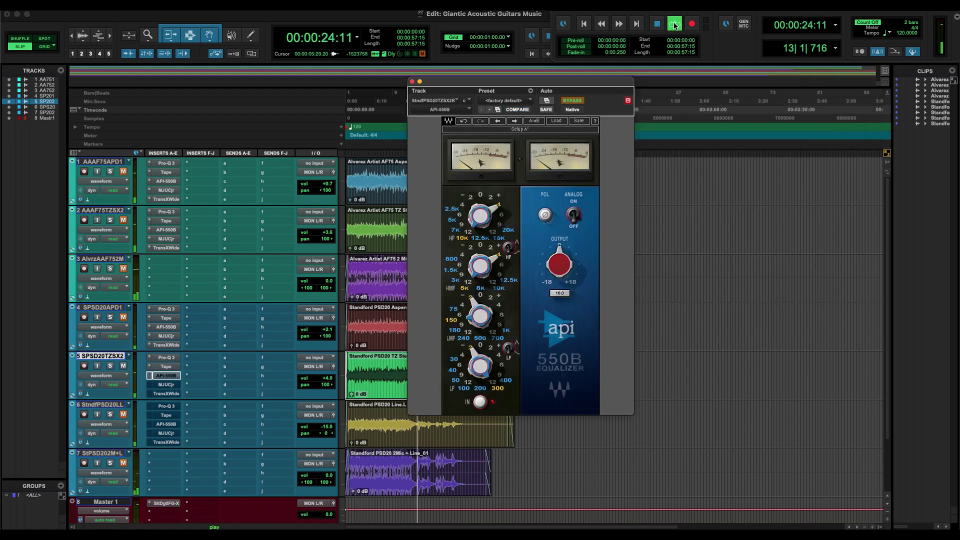
key(space)
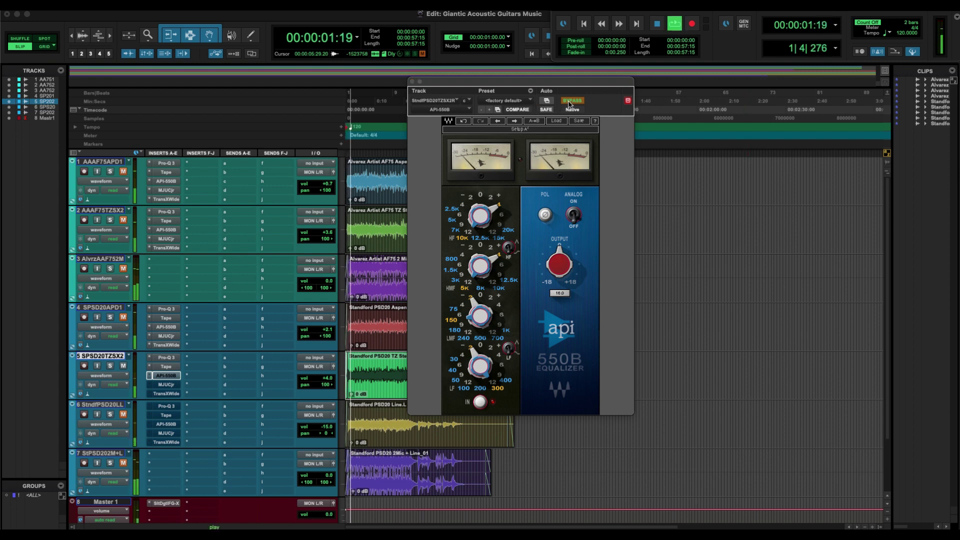
click(569, 101)
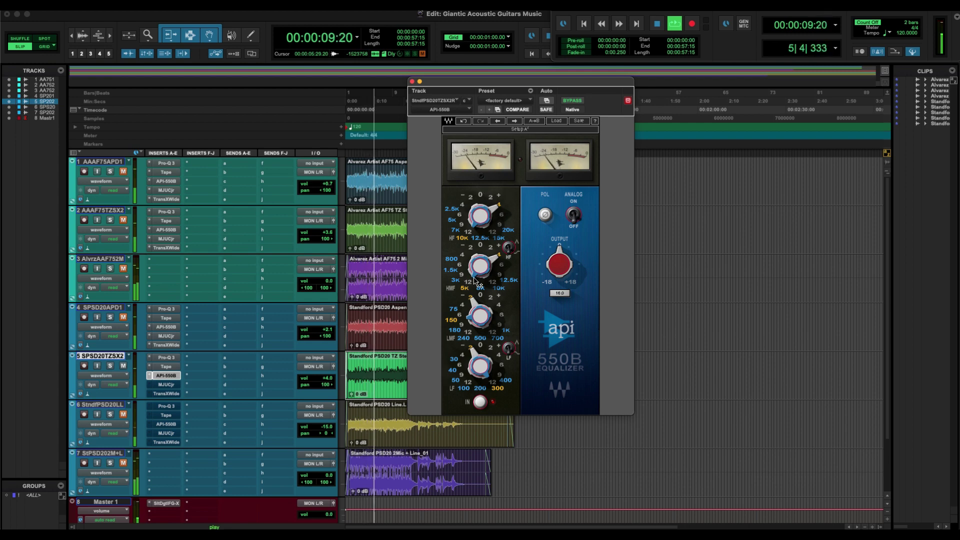
click(573, 102)
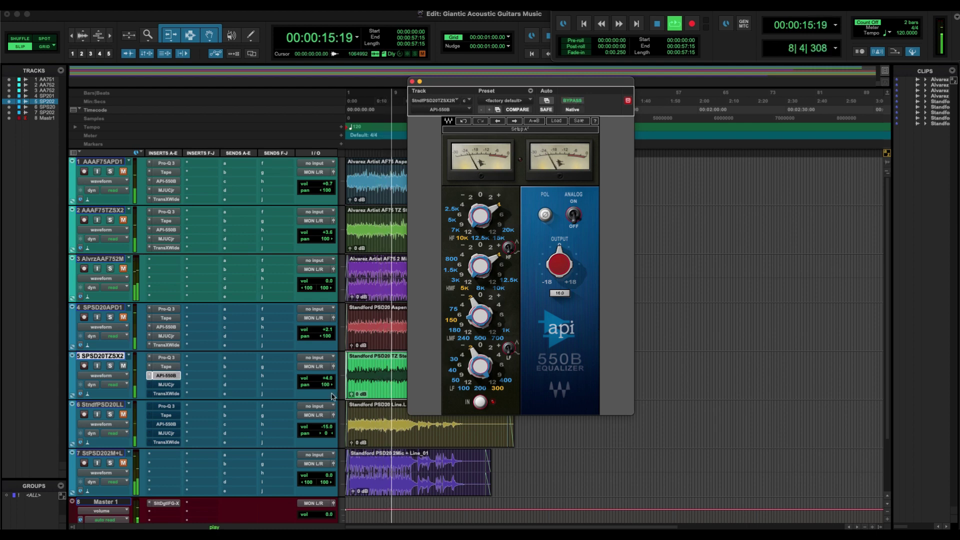
- Activate MJUCjr on the SPSD20TZSX2 track and compare it bypassed and active during playback, leaving it active
click(166, 384)
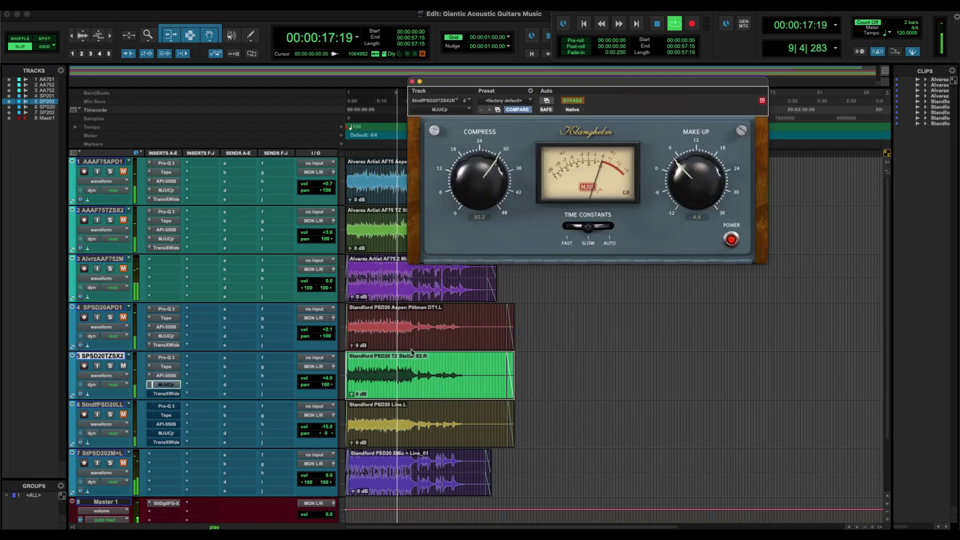
click(572, 101)
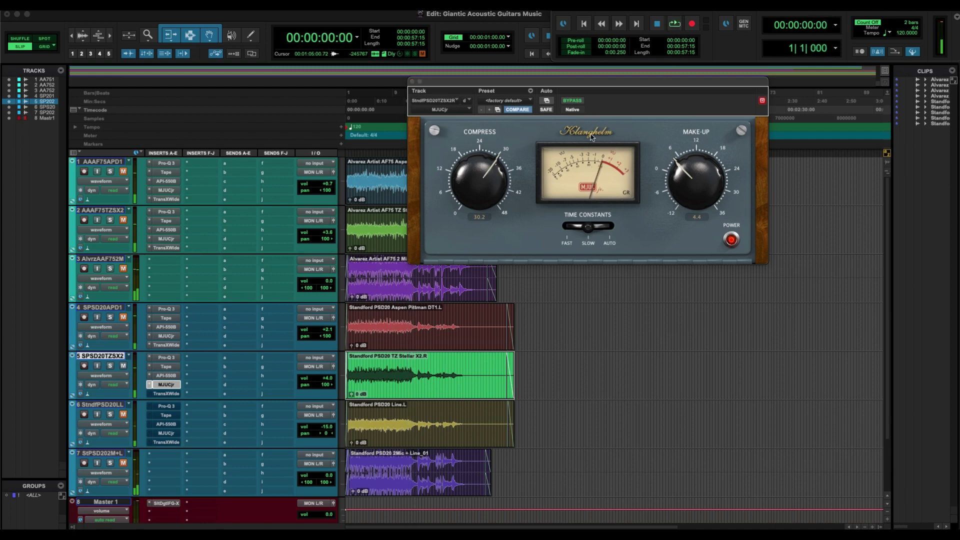
click(576, 101)
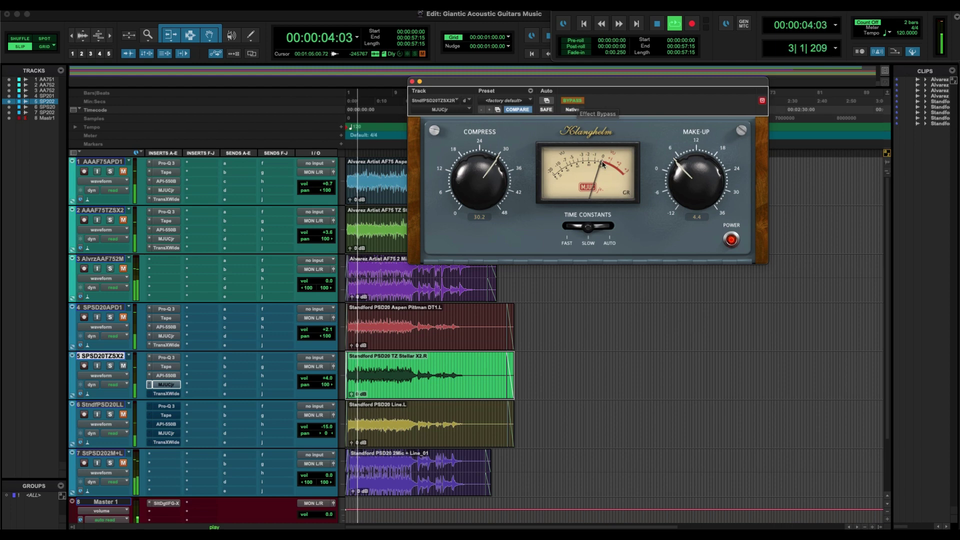
click(578, 102)
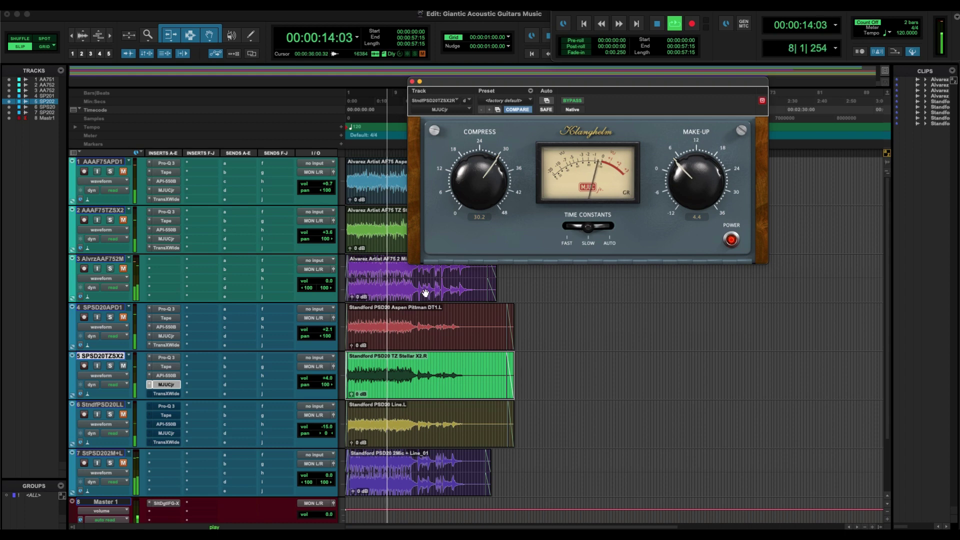
- Activate TransX Wide on the SPSD20TZSX2 track and compare it bypassed and active during playback, leaving it active
click(166, 394)
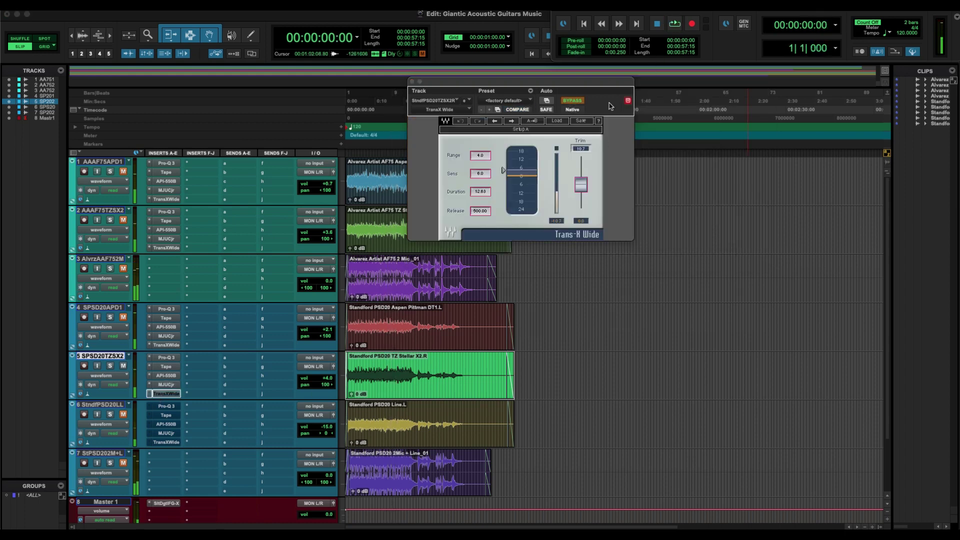
key(space)
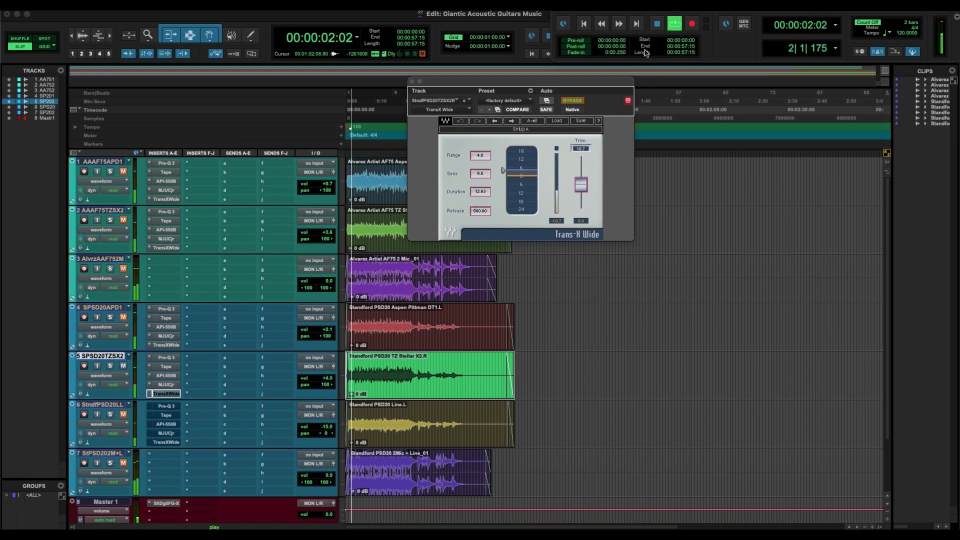
click(570, 100)
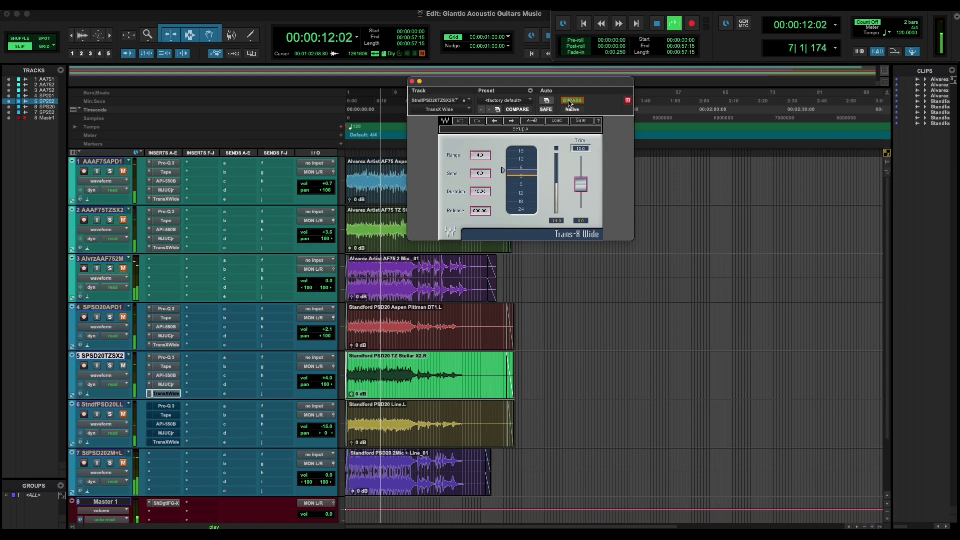
click(570, 101)
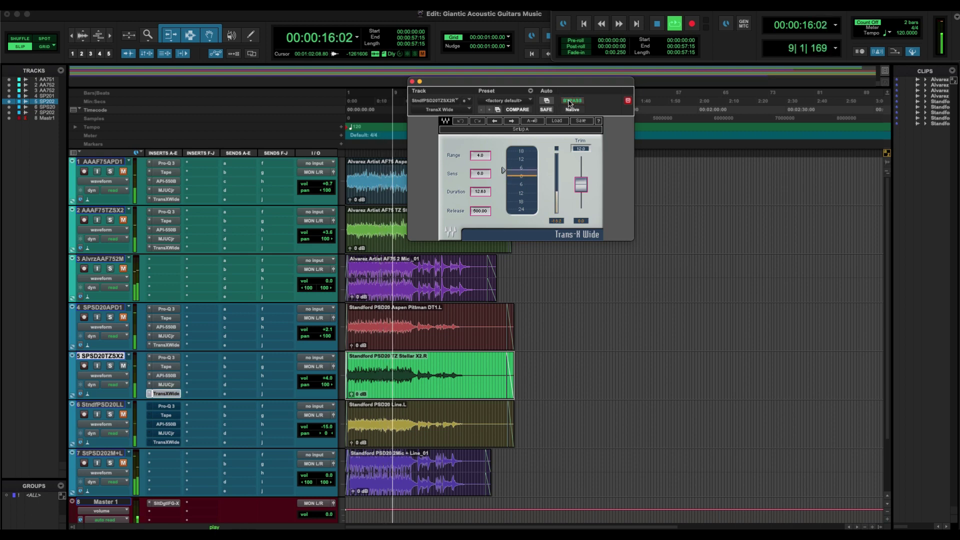
click(571, 100)
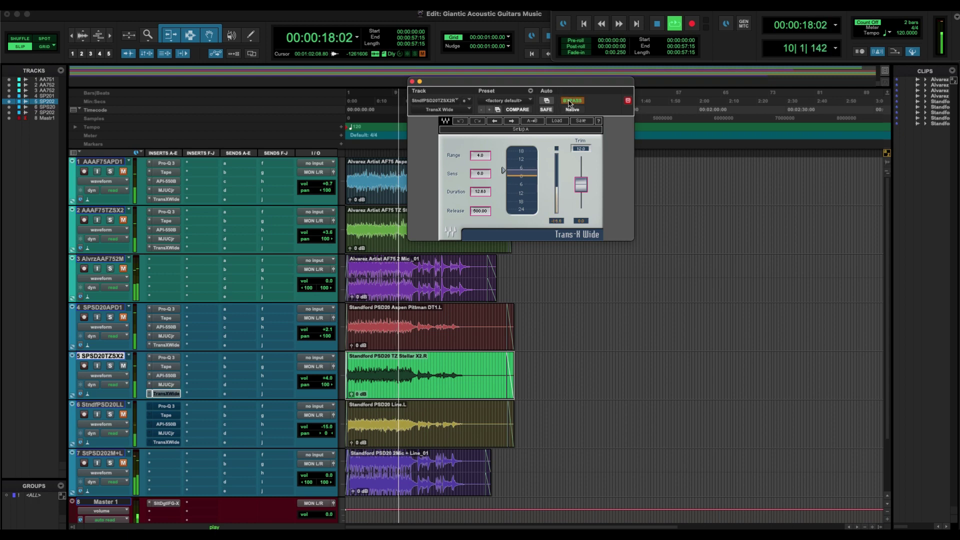
click(569, 101)
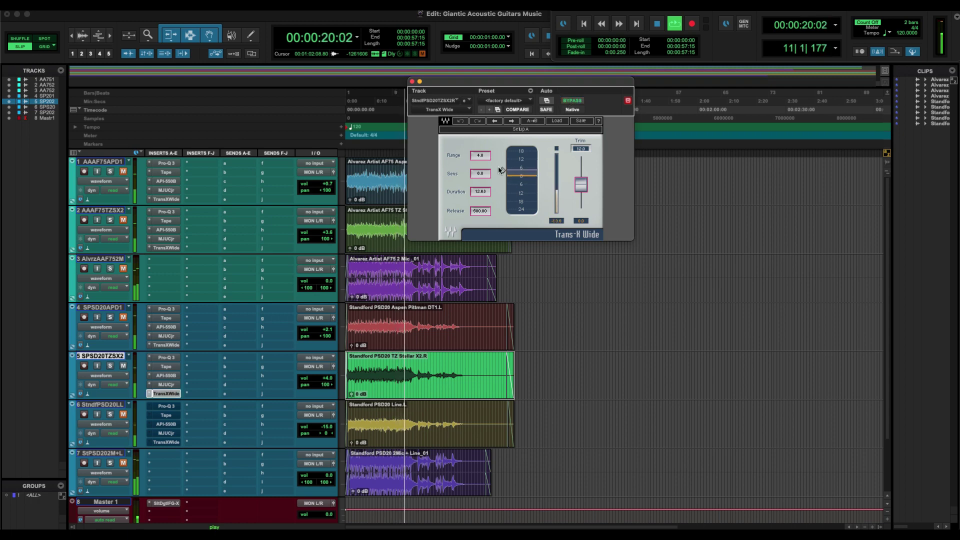
- Stop playback, select the clip on the StndfPSD20LL track, and close the TransX Wide window
click(657, 27)
click(478, 432)
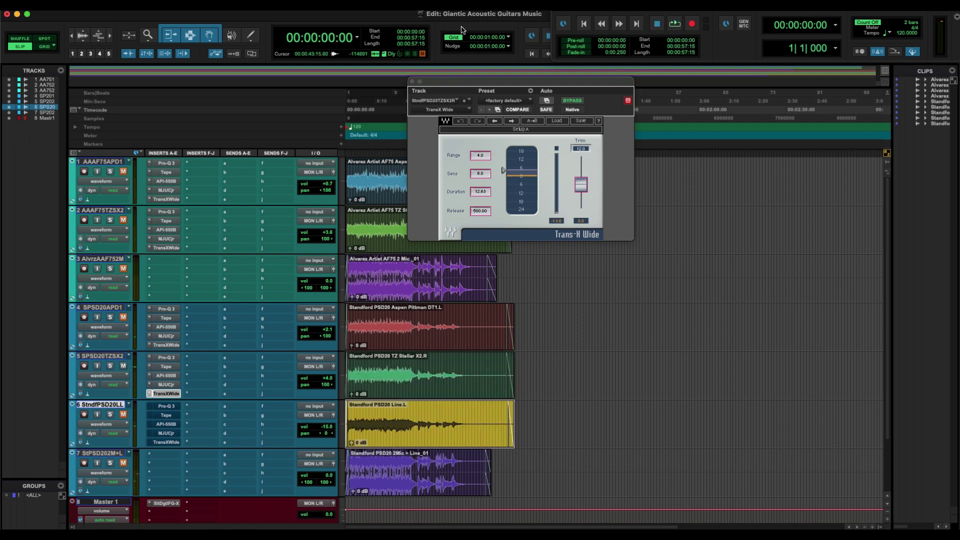
click(411, 81)
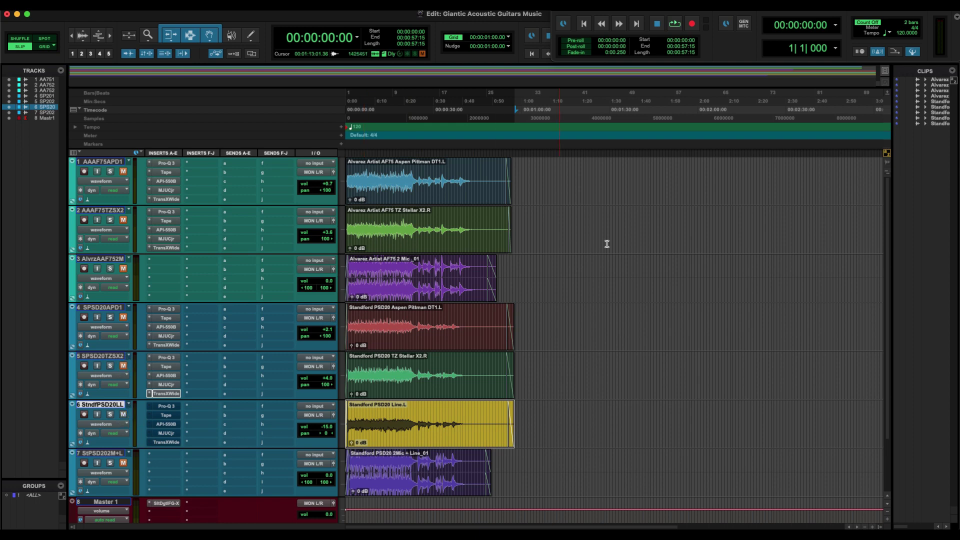
- Start playback and rearrange the Edit and Mix windows so the mixer's inserts and faders sit beside the tracks
click(675, 24)
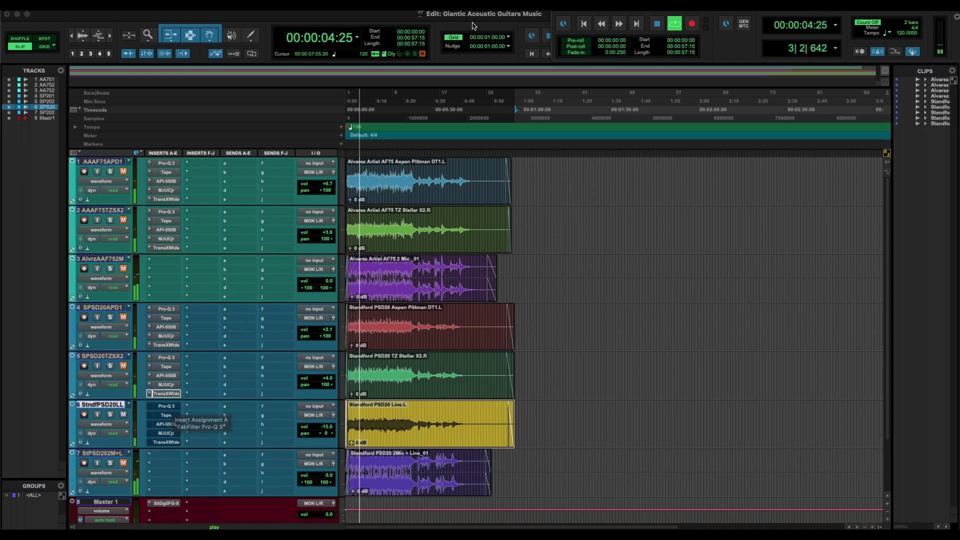
double_click(312, 15)
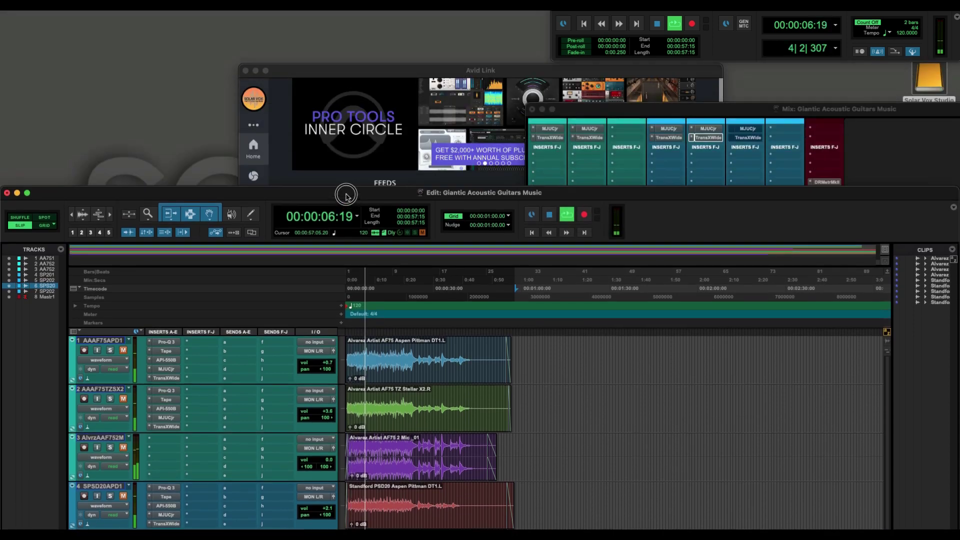
click(634, 115)
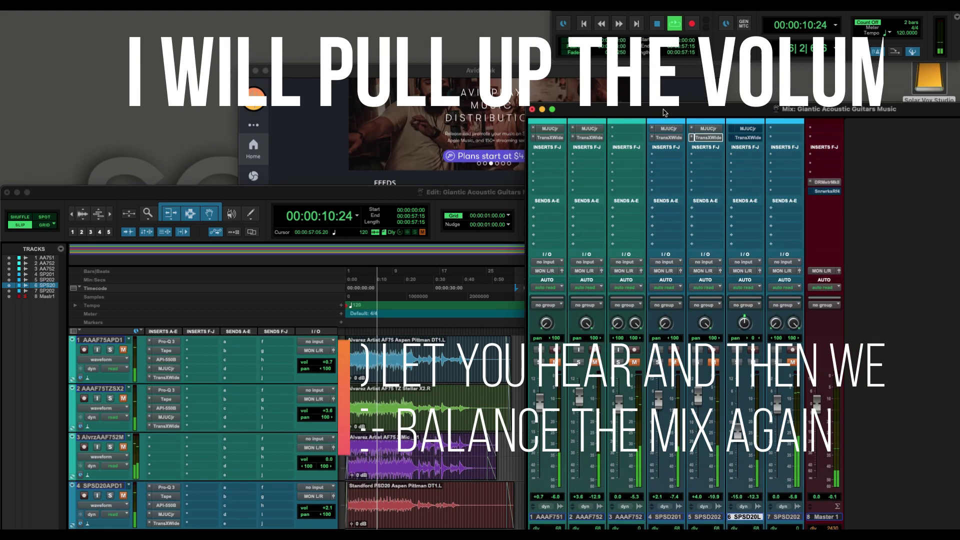
drag(580, 108, 959, 290)
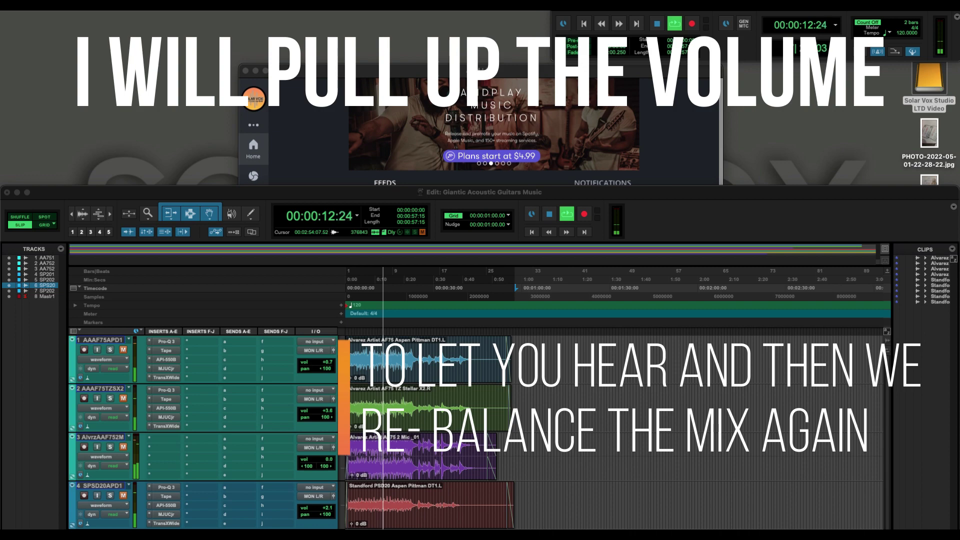
drag(564, 202, 526, 12)
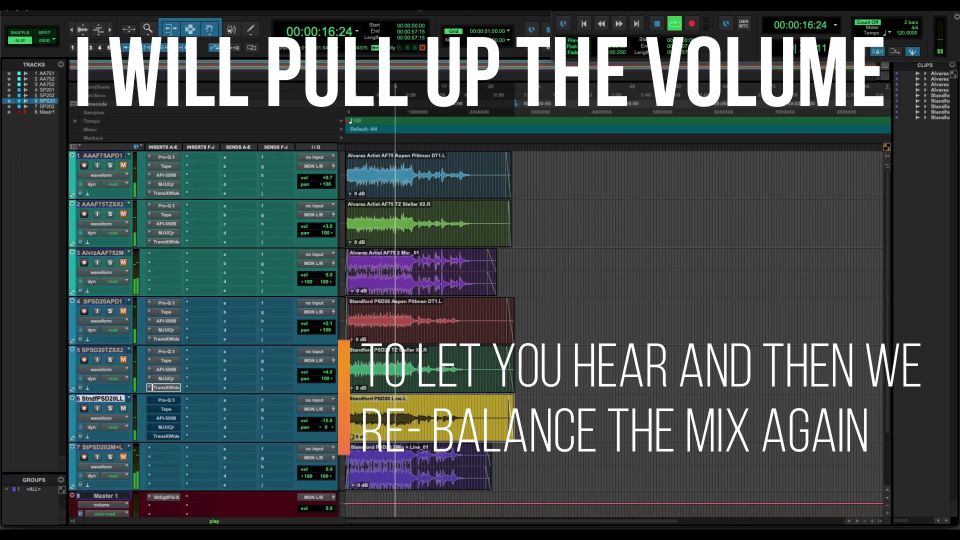
drag(956, 70, 680, 68)
scroll(680, 80, up, 2)
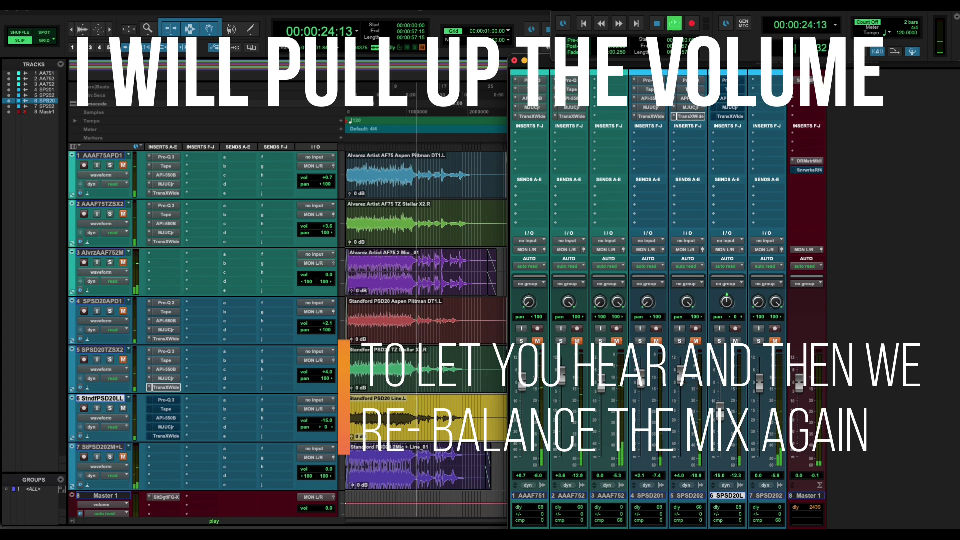
- Restart playback from the beginning and raise the StndfPSD20LL track's volume to about -0.6 dB in the mixer
click(675, 24)
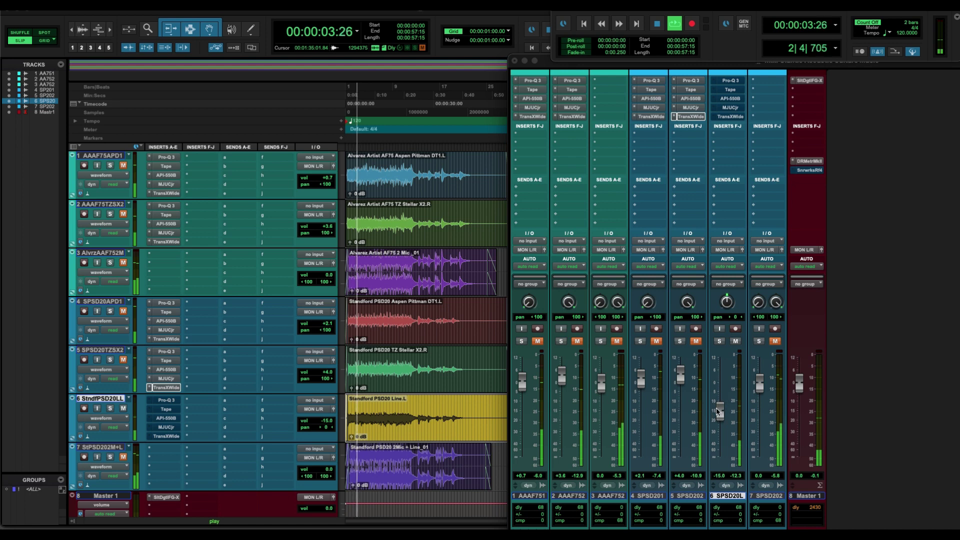
drag(718, 411, 722, 381)
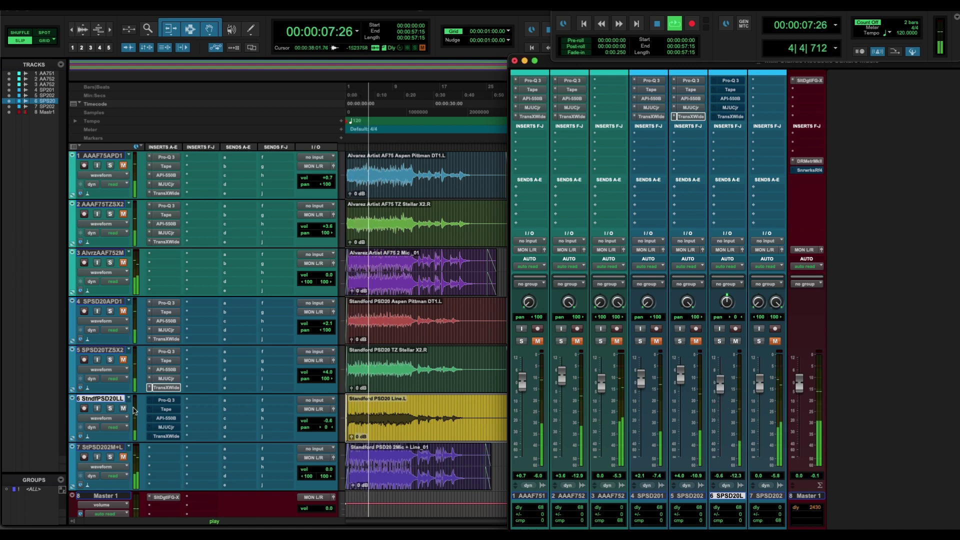
- Activate Pro-Q 3 on the StndfPSD20LL track and audition its 389.33 Hz cut band in isolation during playback
click(166, 400)
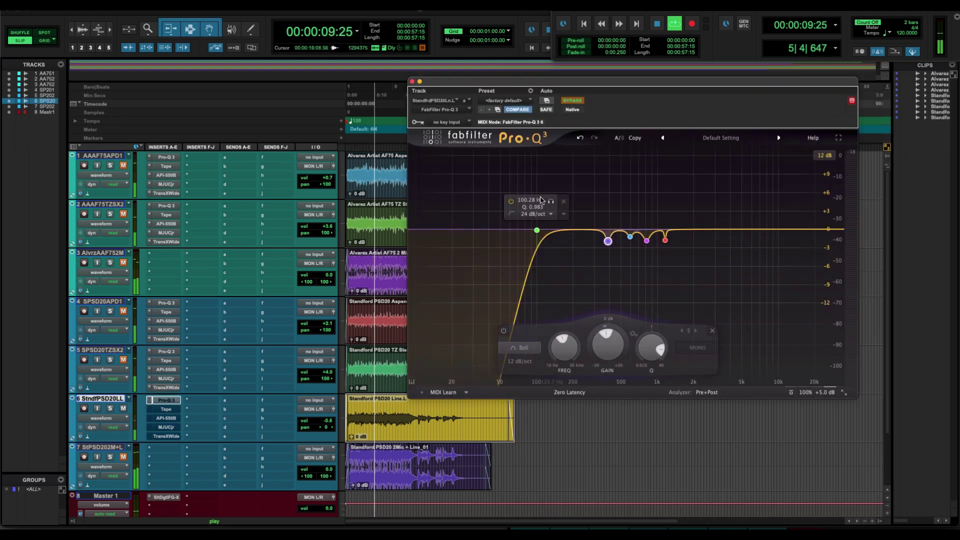
click(573, 101)
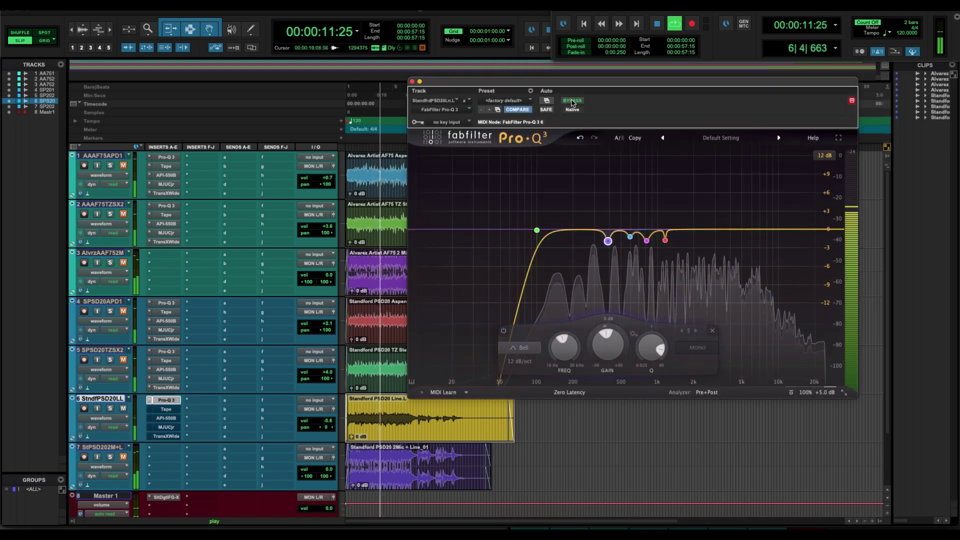
mouse_move(530, 263)
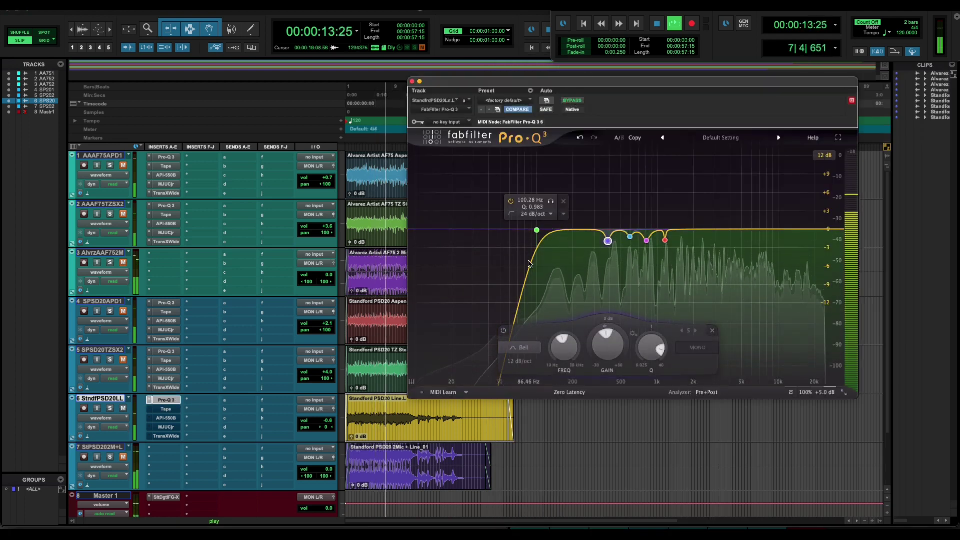
mouse_move(609, 243)
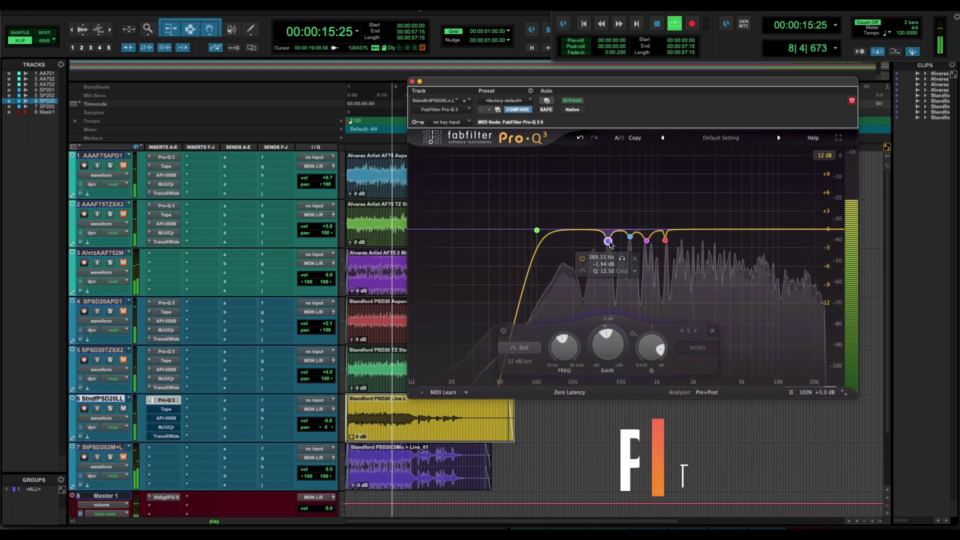
click(622, 258)
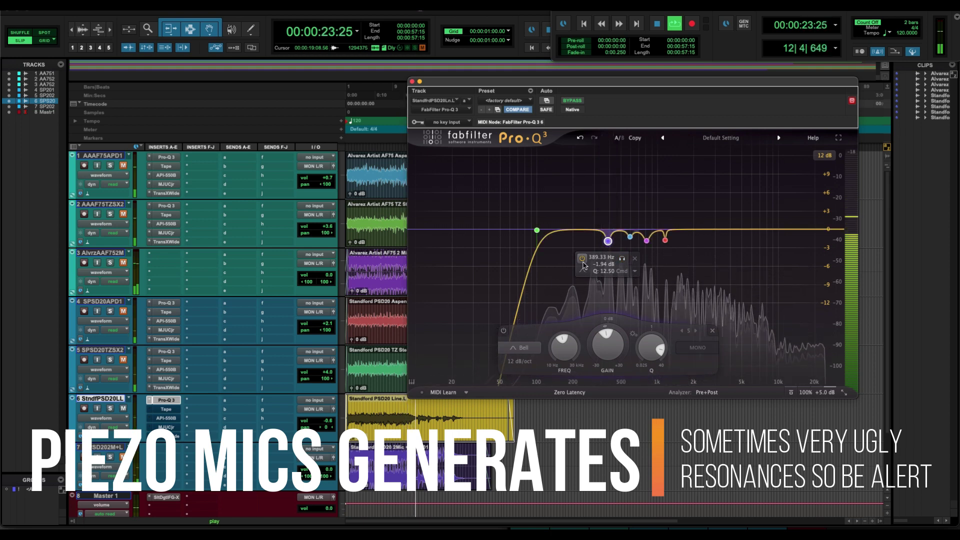
- Restart playback and listen in isolation to the Pro-Q 3 cut bands at 592.35 Hz, 1158.4 Hz and 812.35 Hz
click(676, 24)
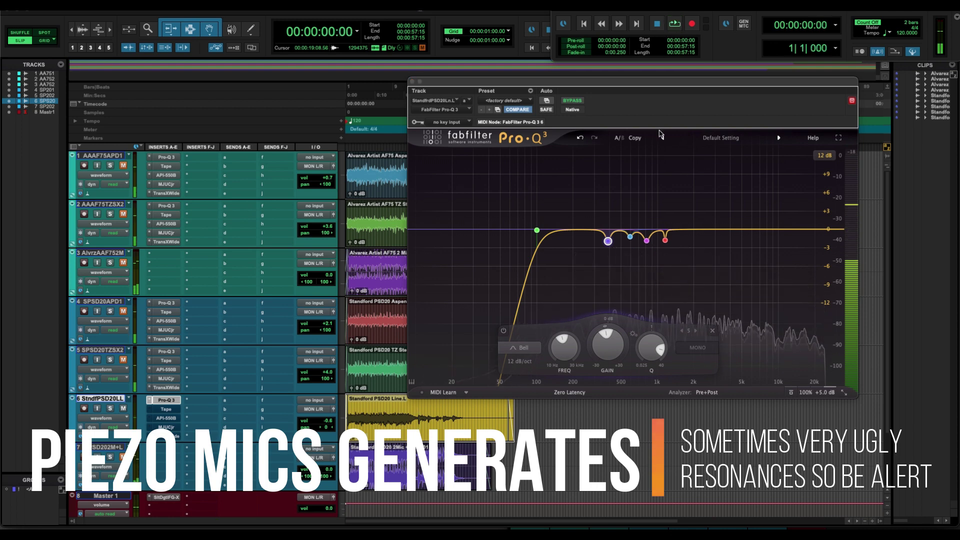
click(630, 236)
click(679, 258)
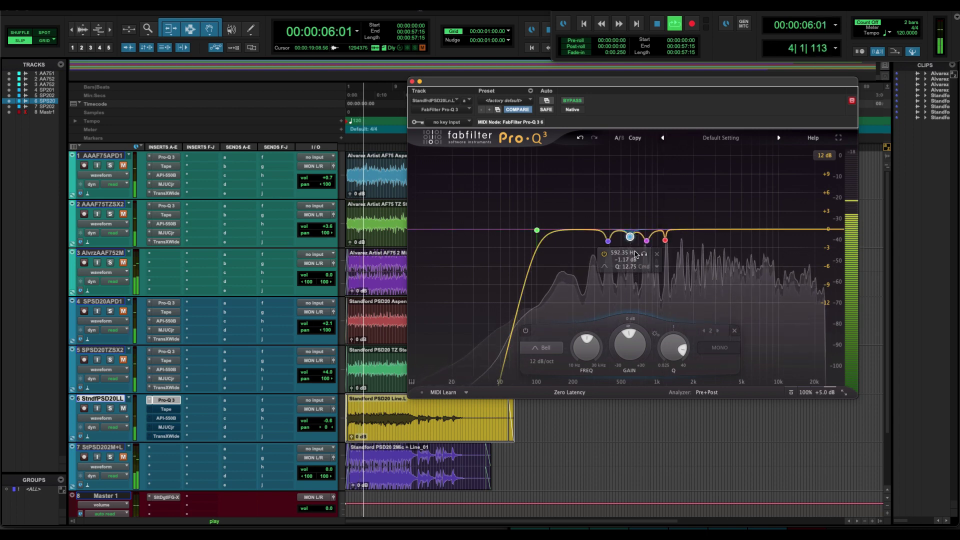
click(643, 254)
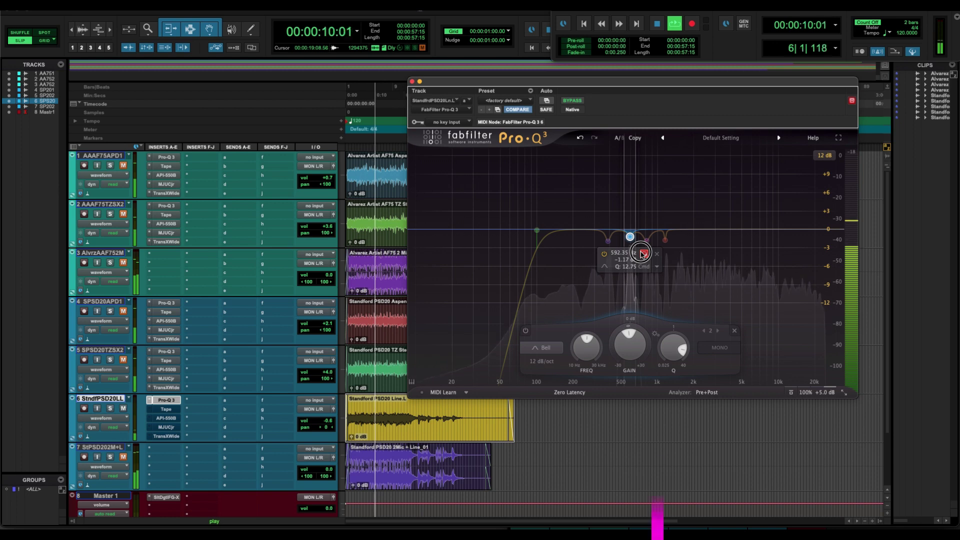
click(643, 253)
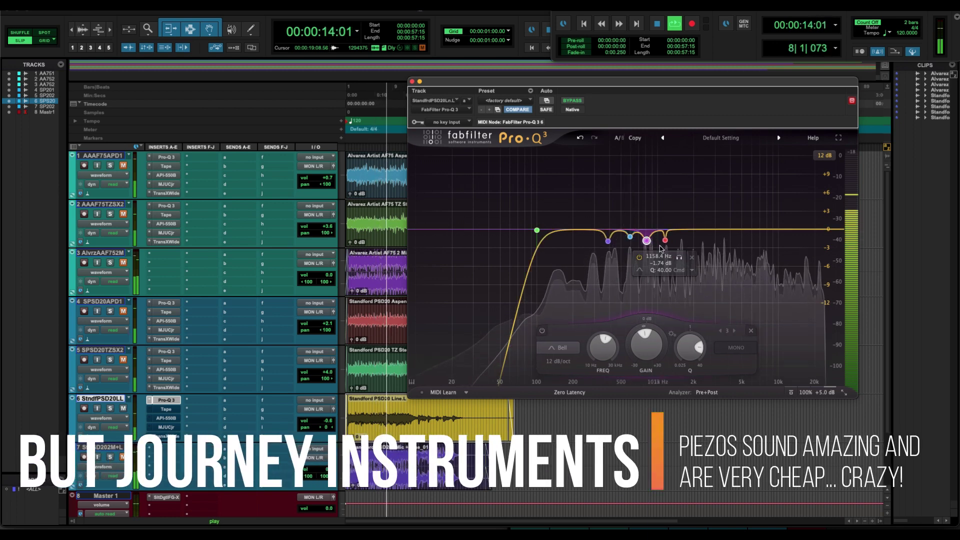
drag(677, 257, 678, 258)
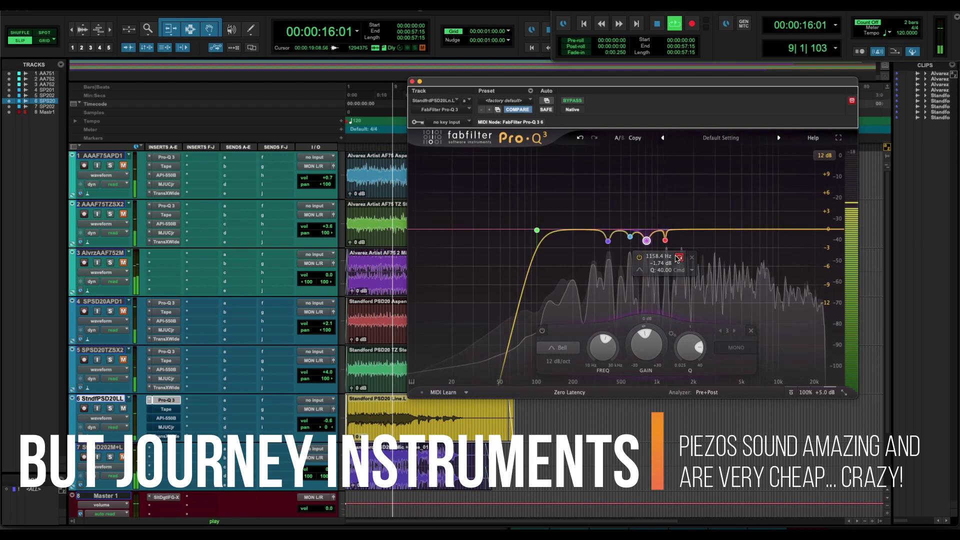
click(660, 257)
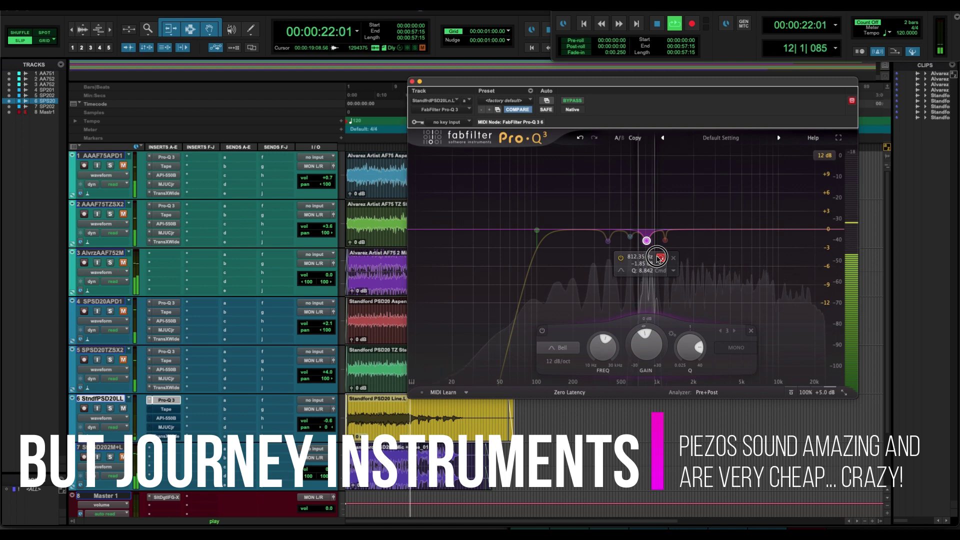
drag(657, 257, 656, 257)
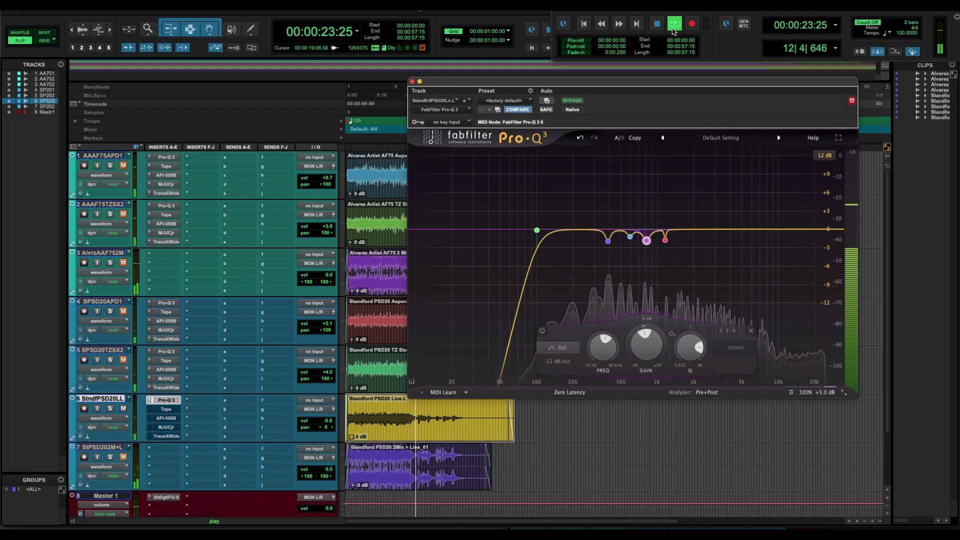
- Restart playback from the beginning and compare Pro-Q 3 bypassed and active on StndfPSD20LL, leaving it active
click(675, 25)
click(675, 25)
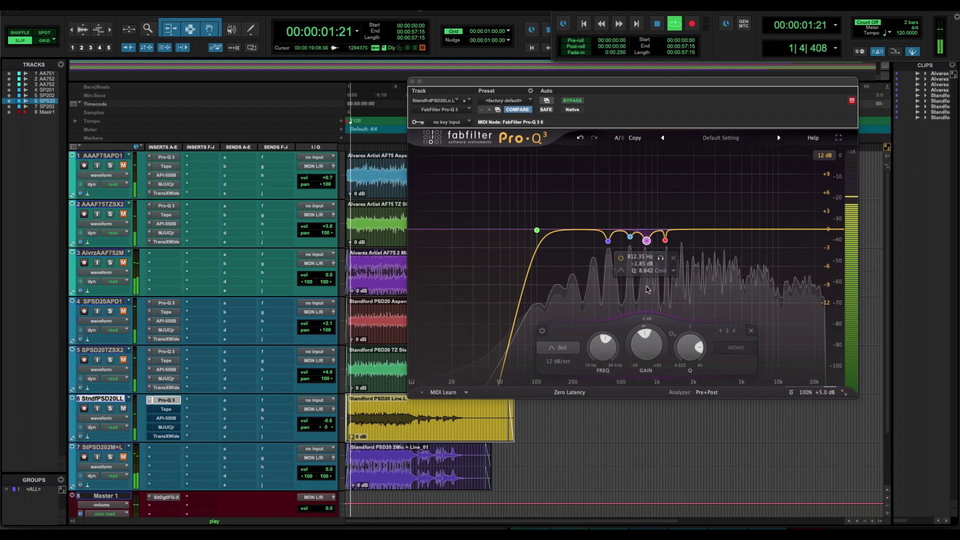
click(573, 100)
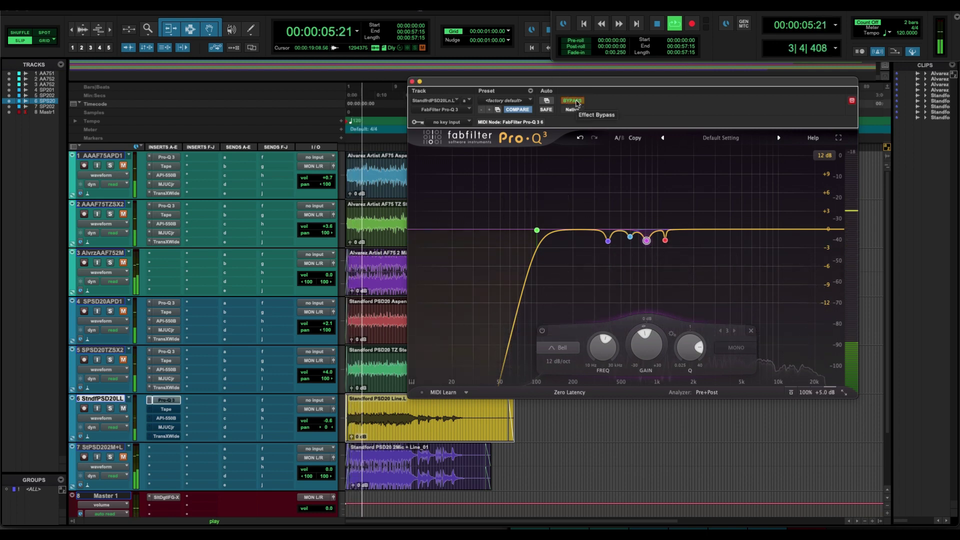
click(572, 100)
- Activate the Tape insert on StndfPSD20LL and audition color types A, C and B during playback, keeping type B
click(164, 409)
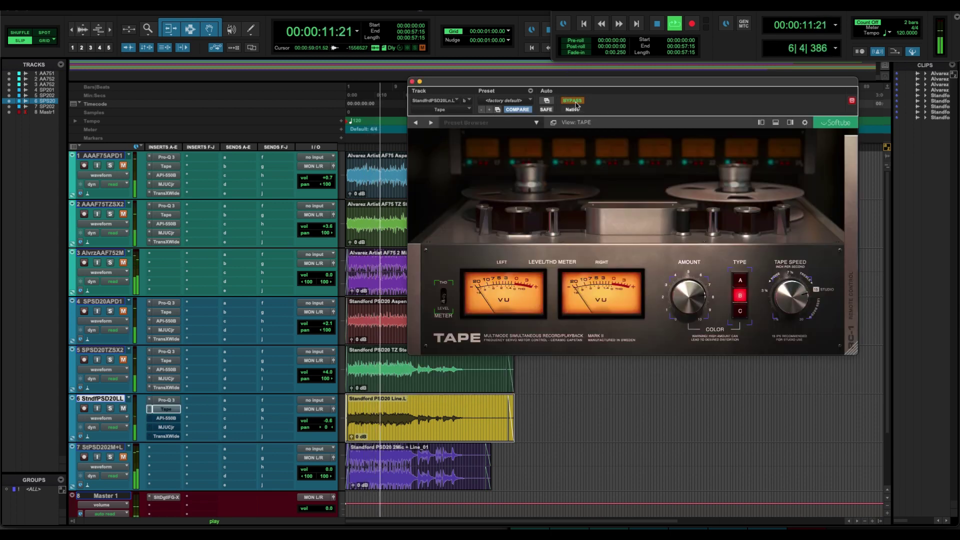
click(575, 102)
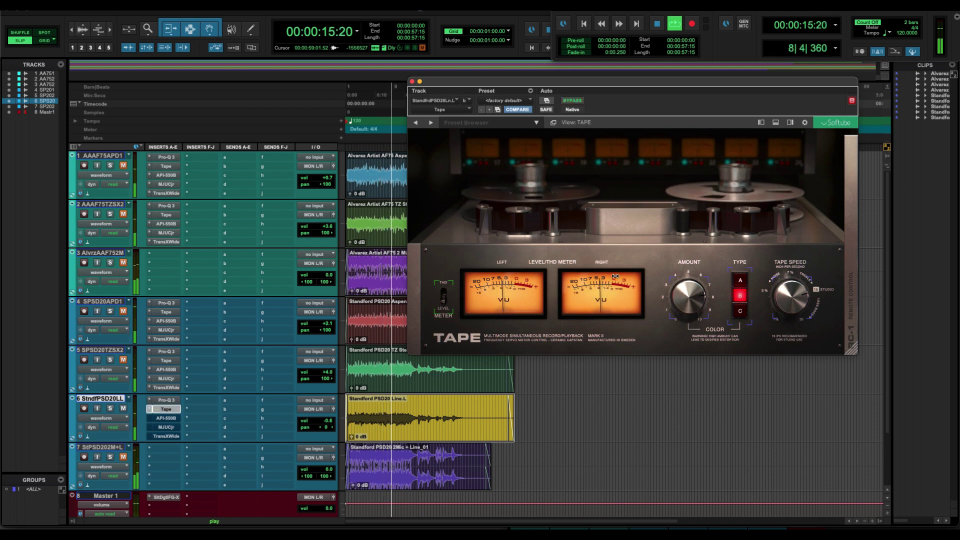
click(740, 282)
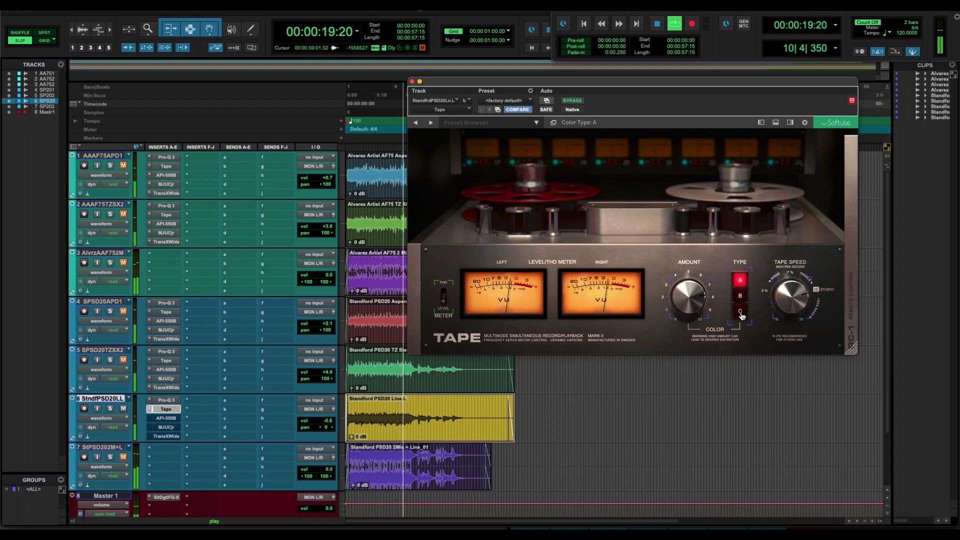
click(742, 312)
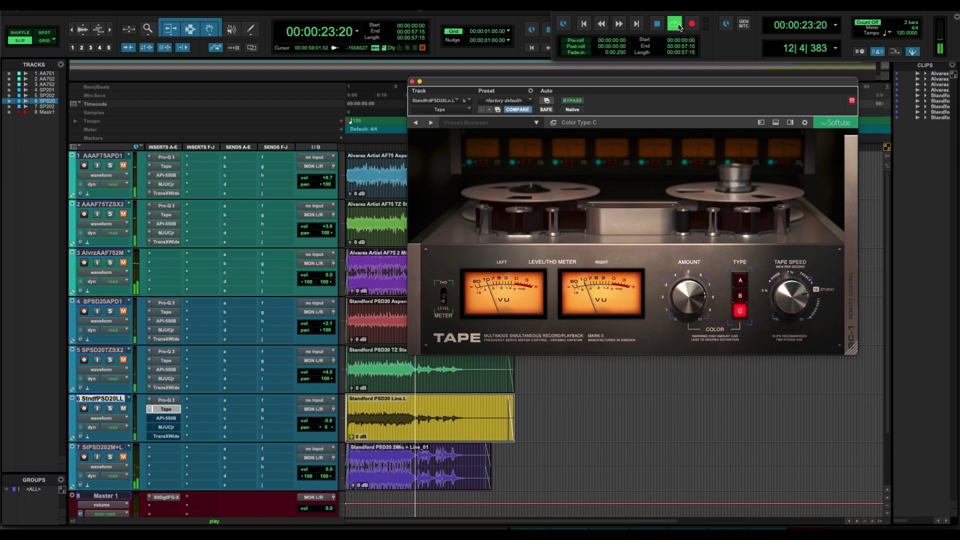
key(space)
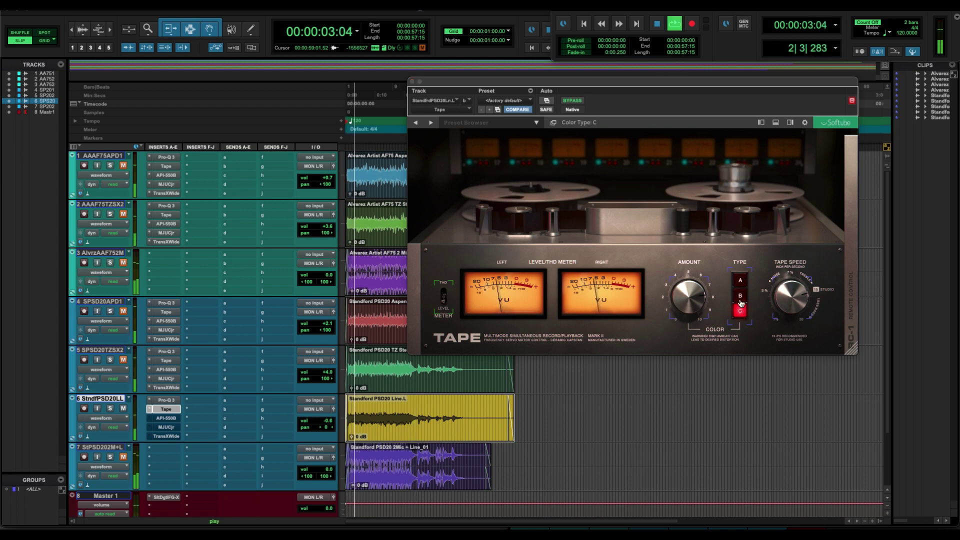
click(740, 277)
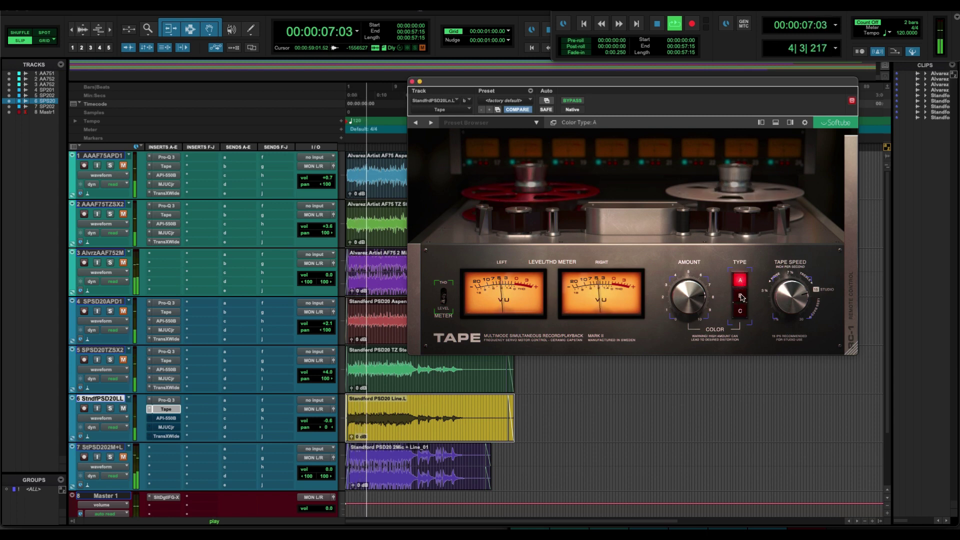
click(740, 296)
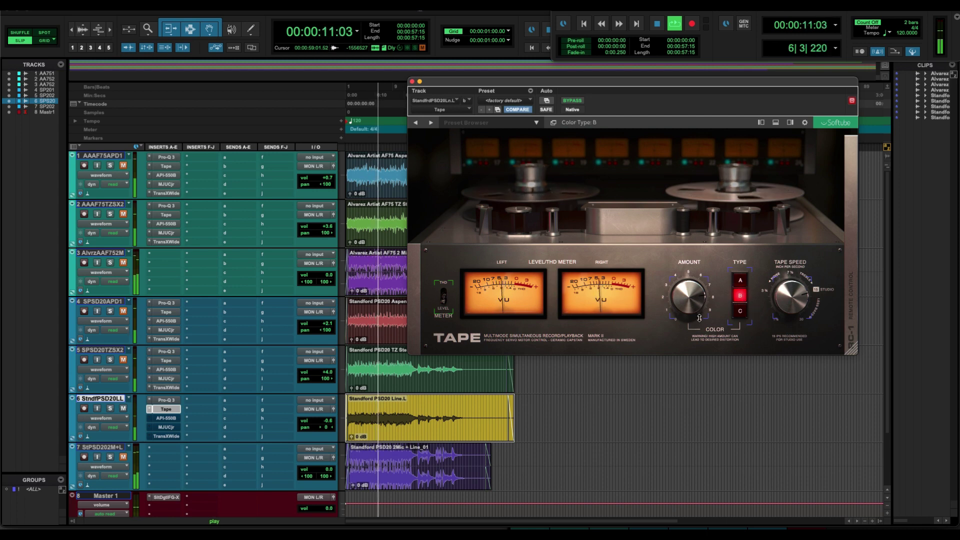
- Activate the API-550B equalizer on StndfPSD20LL and compare it bypassed and active during playback, leaving it active
click(165, 417)
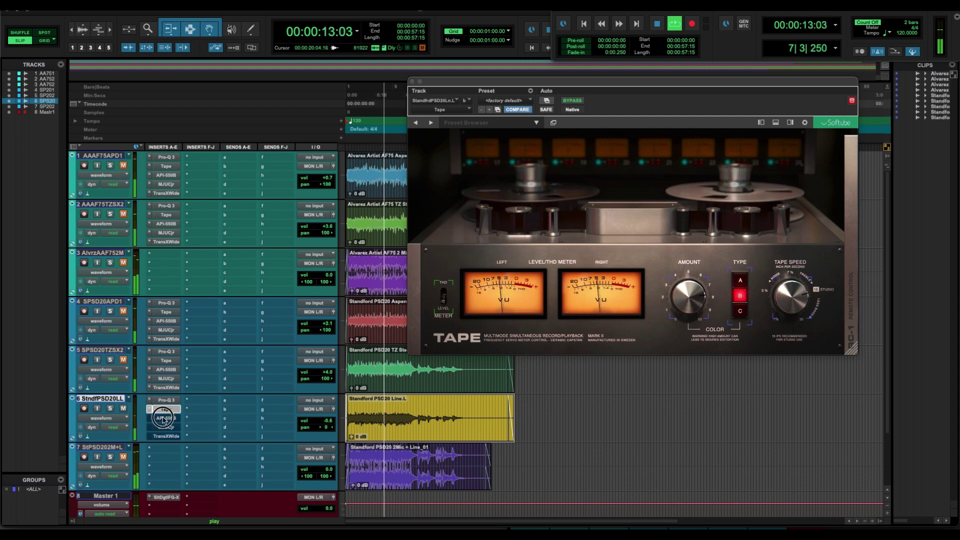
click(574, 101)
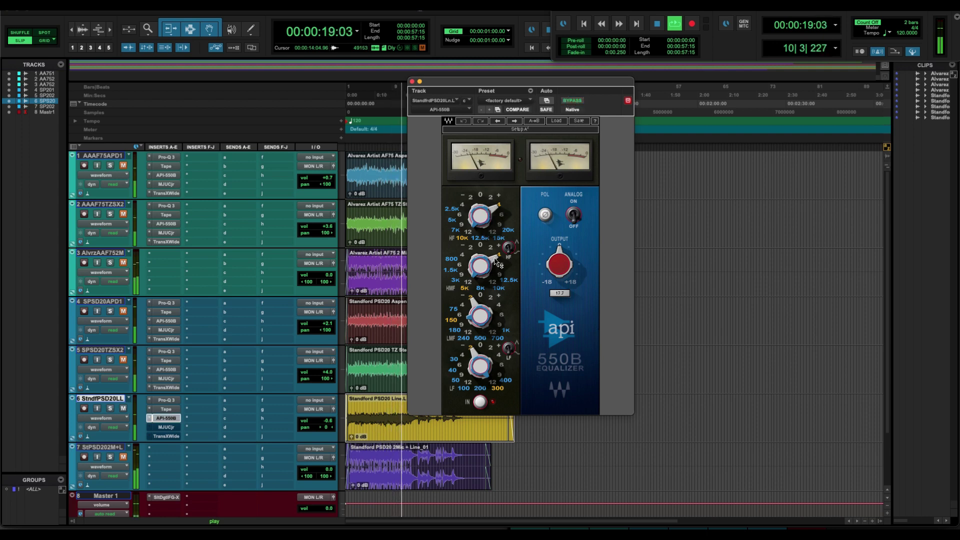
mouse_move(475, 304)
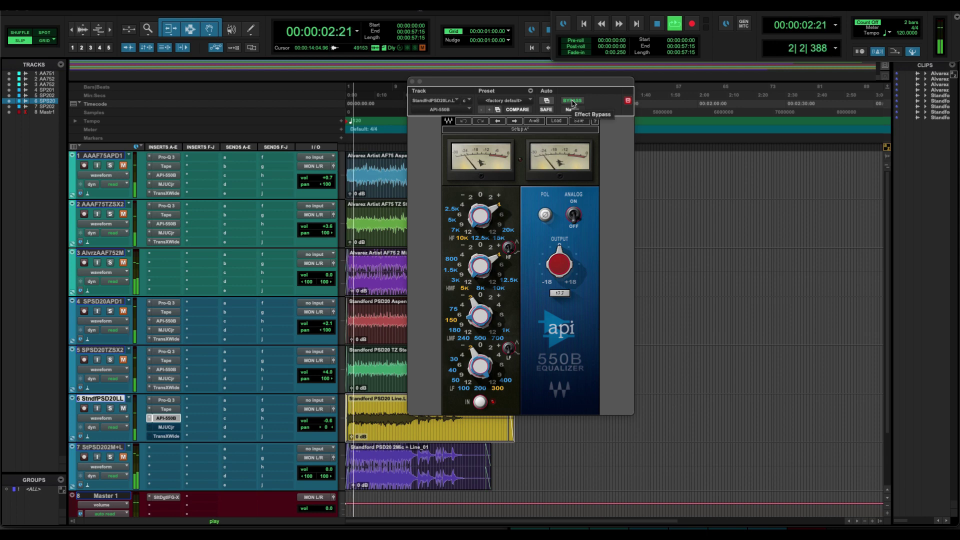
click(573, 100)
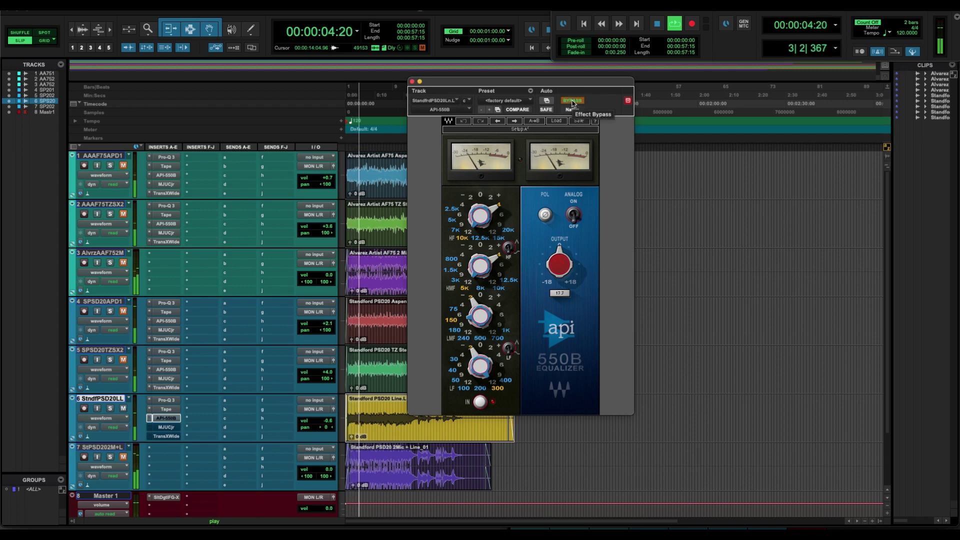
click(573, 101)
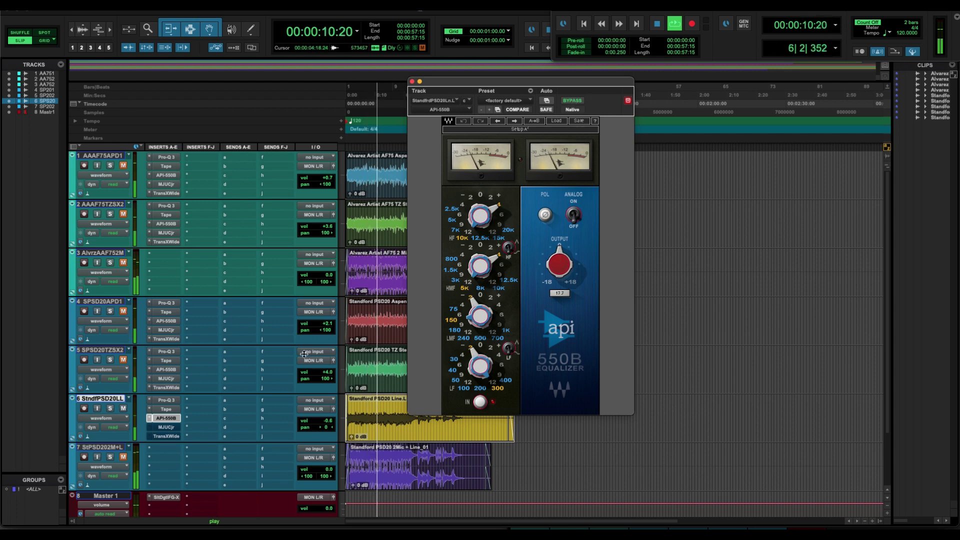
- Activate the MJUCjr compressor on StndfPSD20LL and compare it bypassed and active during playback, leaving it active
click(164, 427)
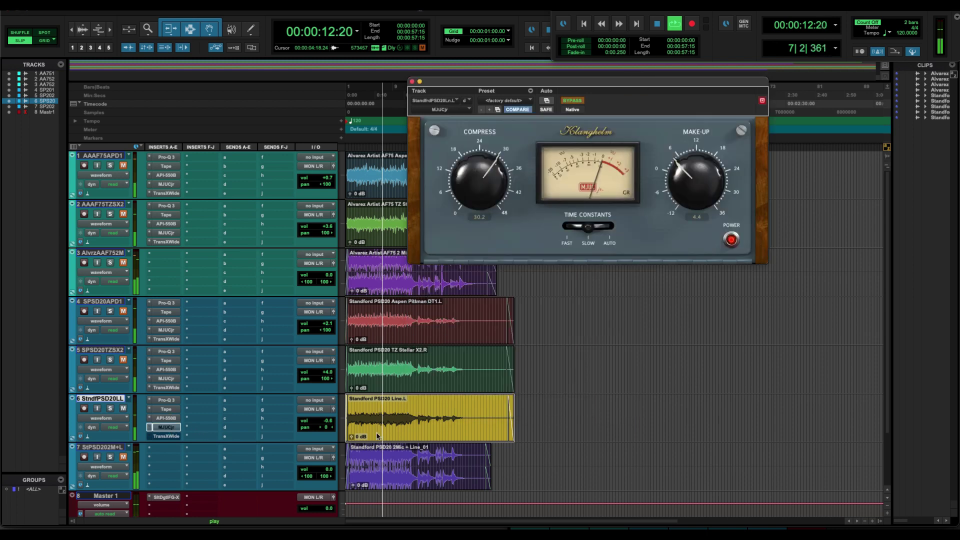
click(572, 100)
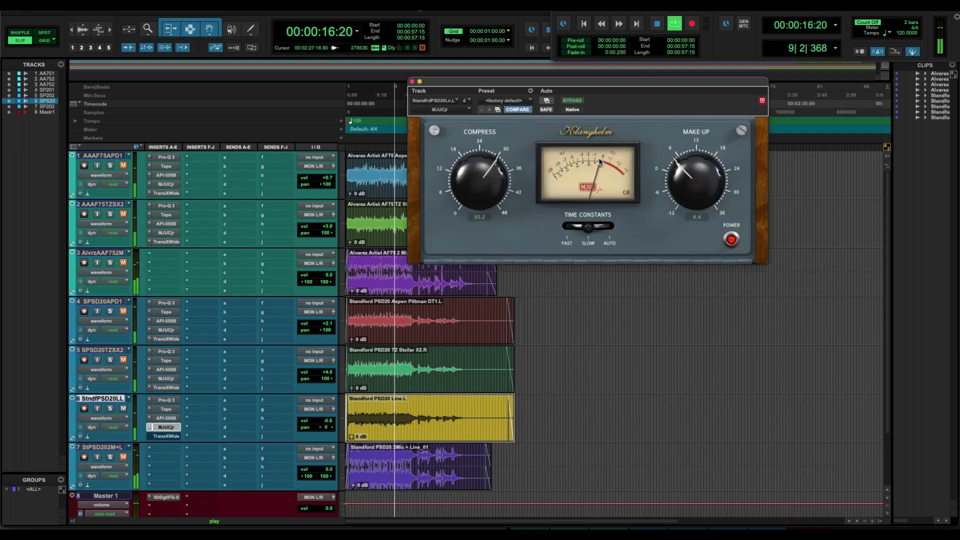
click(576, 100)
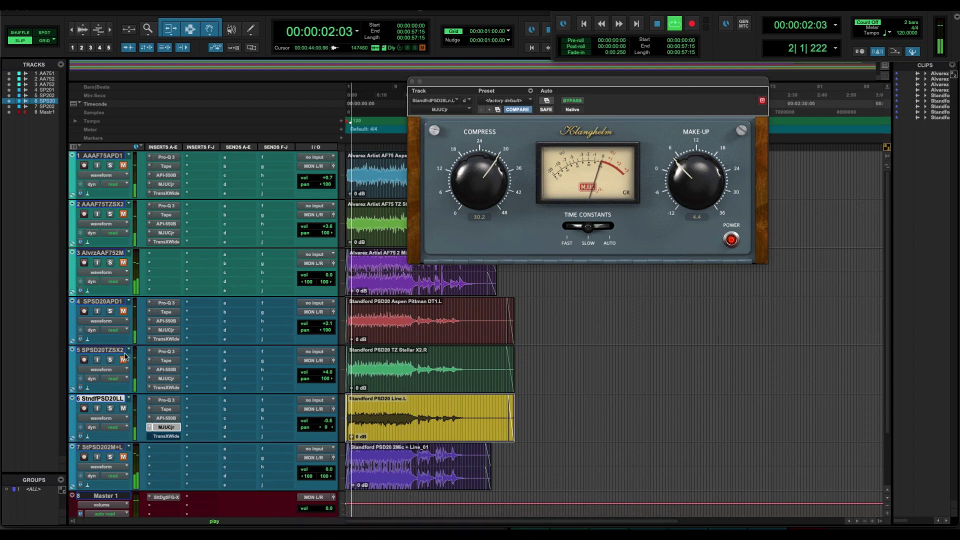
- Activate TransX Wide on StndfPSD20LL and switch its bypass on and off during playback to compare, leaving it active
click(165, 437)
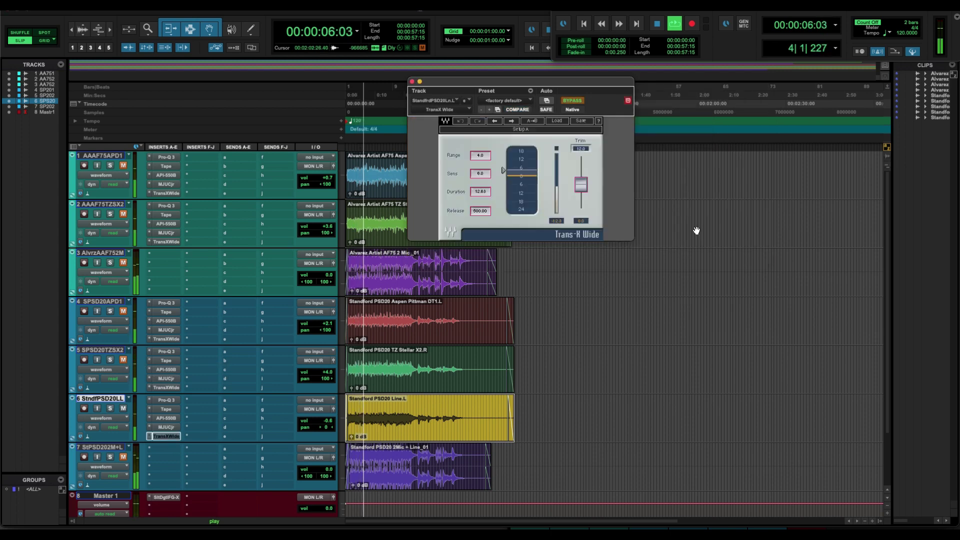
click(574, 102)
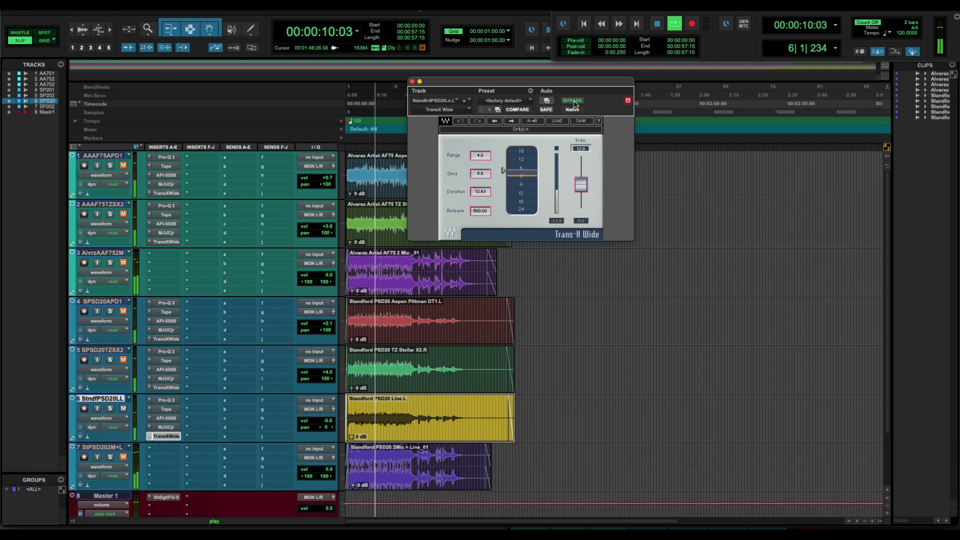
click(574, 102)
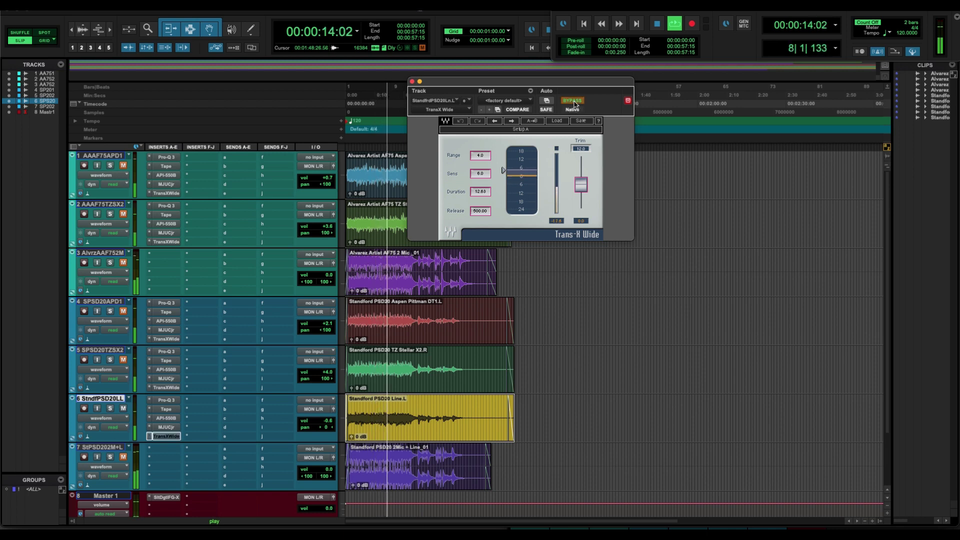
click(574, 102)
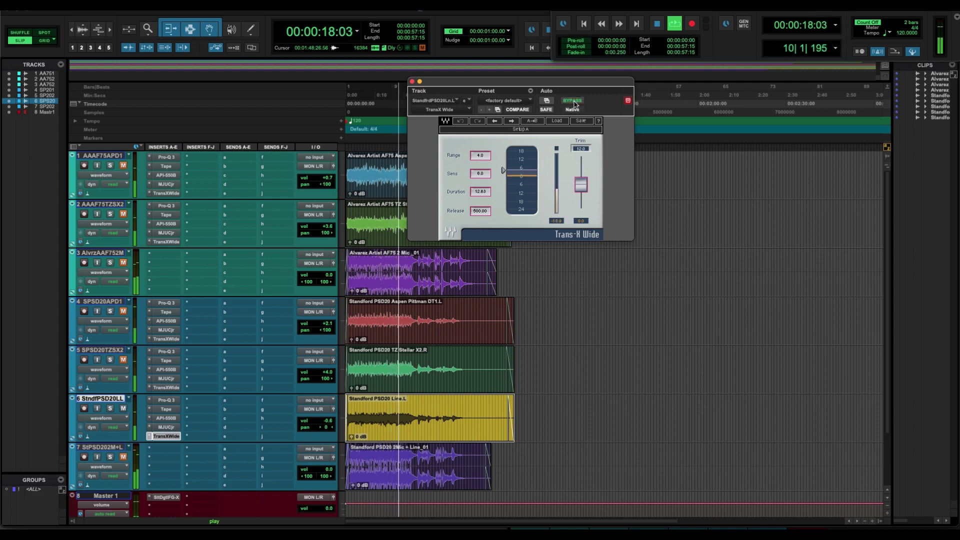
click(574, 102)
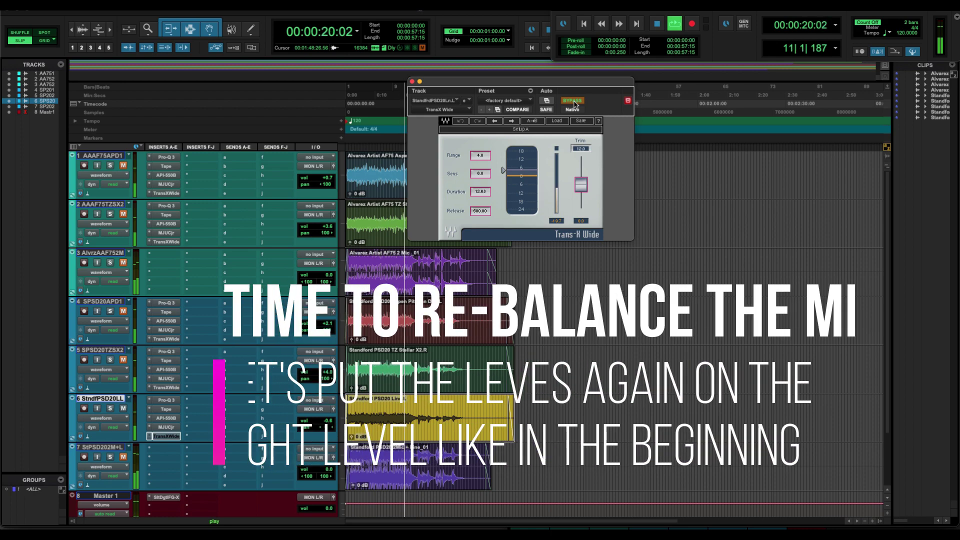
click(574, 102)
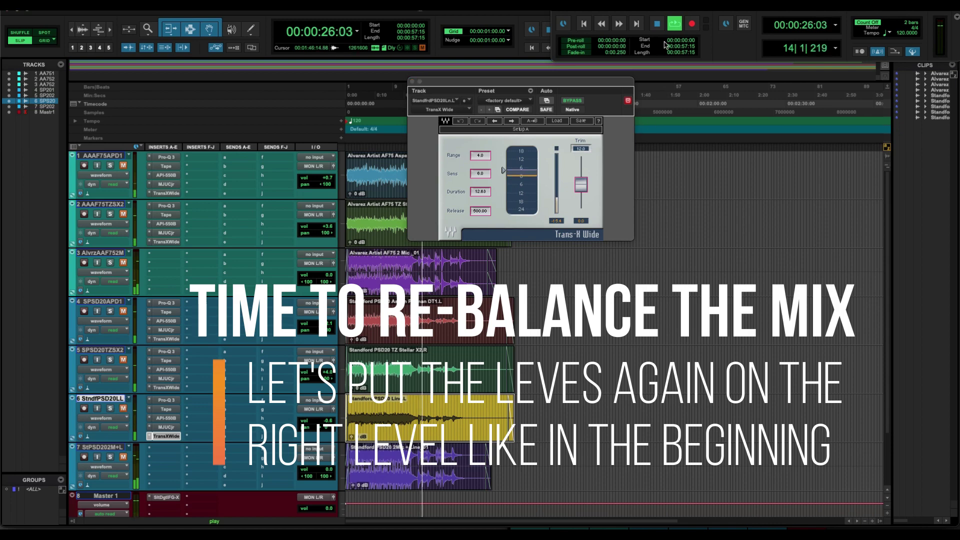
- Stop playback, lower the StndfPSD20LL fader to -15.6 dB in the mixer, and close the TransX Wide window
click(660, 25)
drag(406, 13, 425, 103)
click(738, 67)
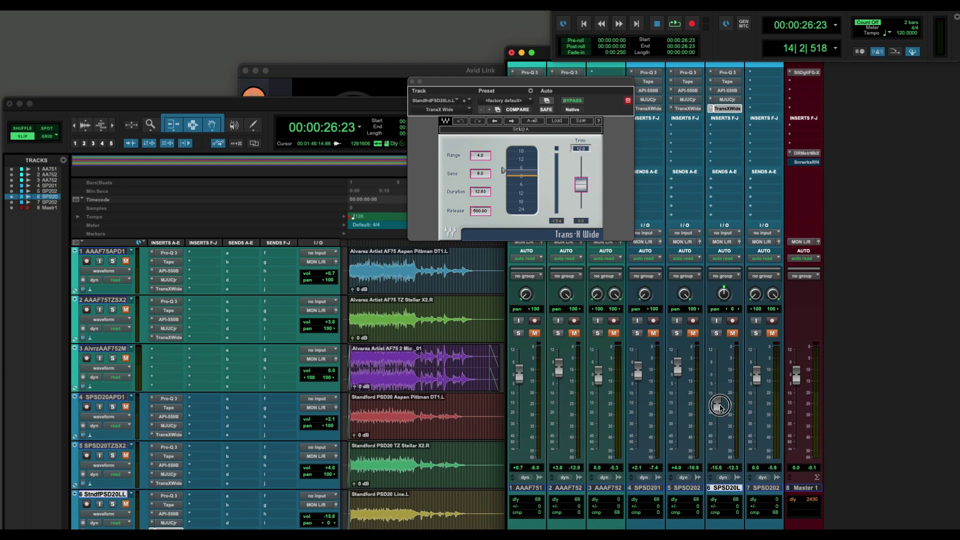
double_click(318, 106)
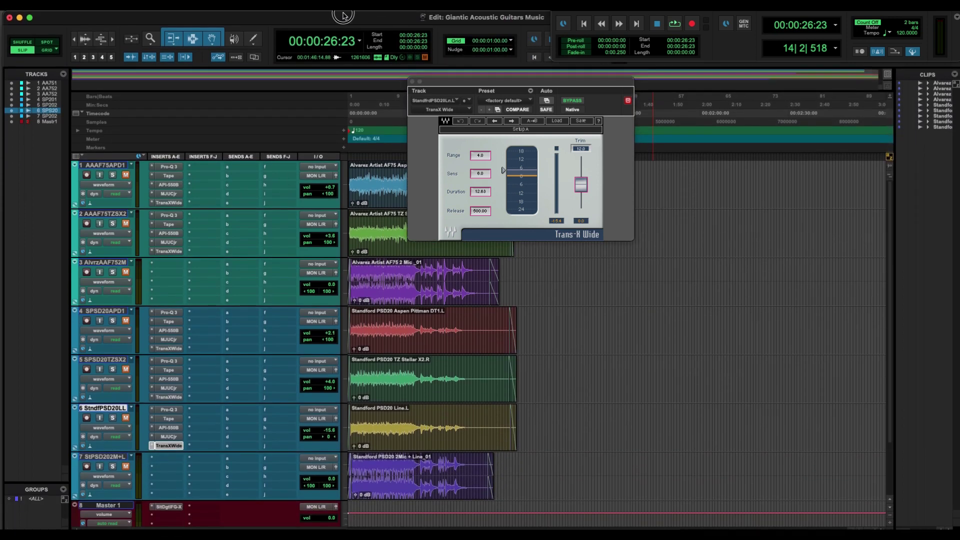
click(412, 82)
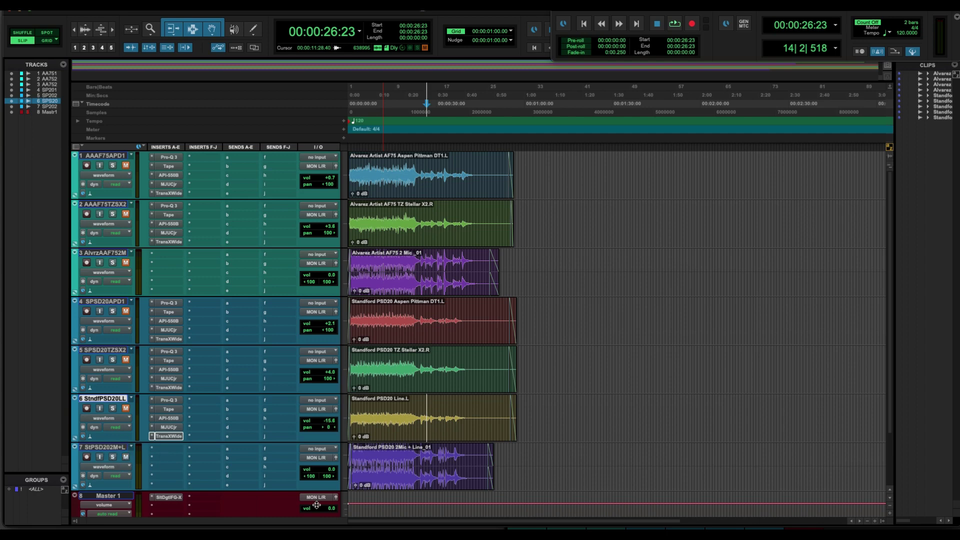
- Select the Standford PSD20 2Mic + Line clip, play the rebalanced mix from its start, and bring the mixer channels into view
click(385, 488)
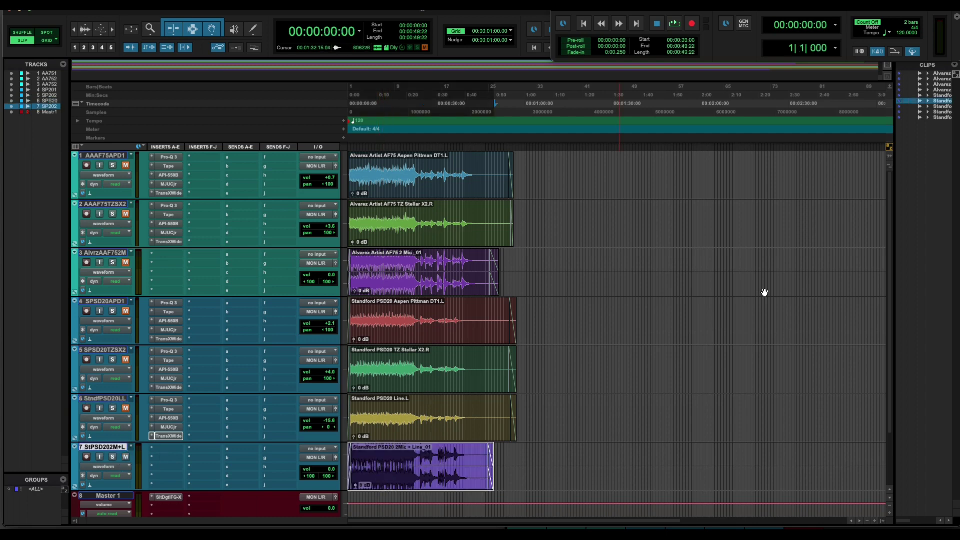
click(674, 26)
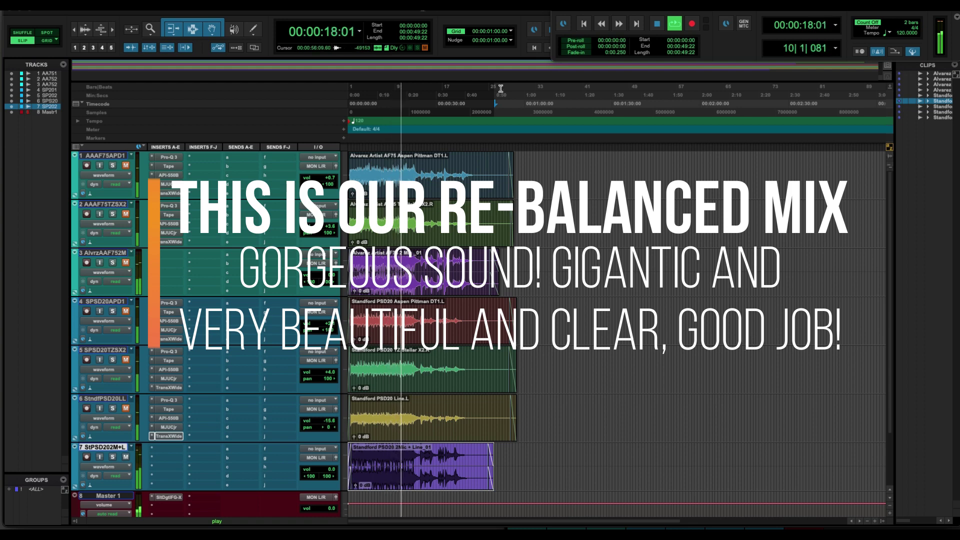
drag(353, 10, 353, 73)
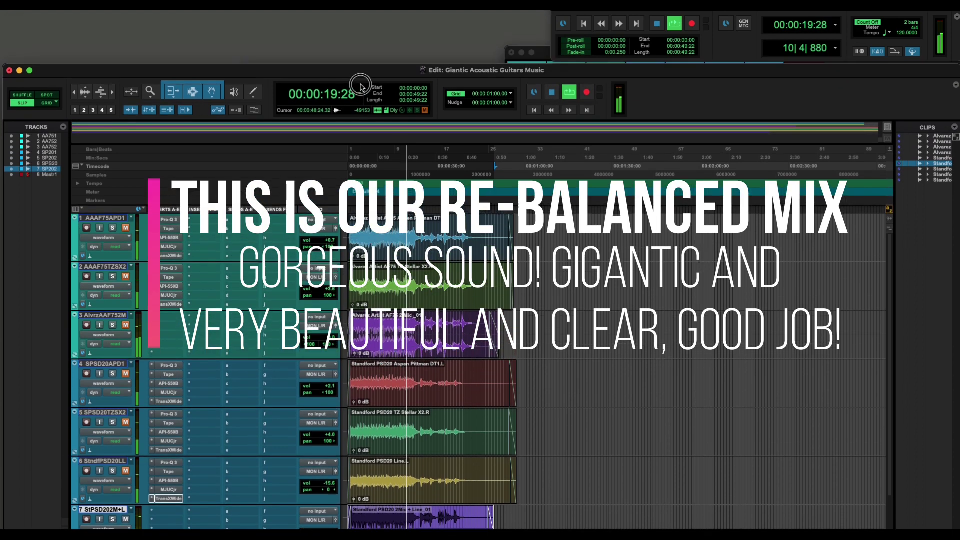
drag(546, 55, 522, 25)
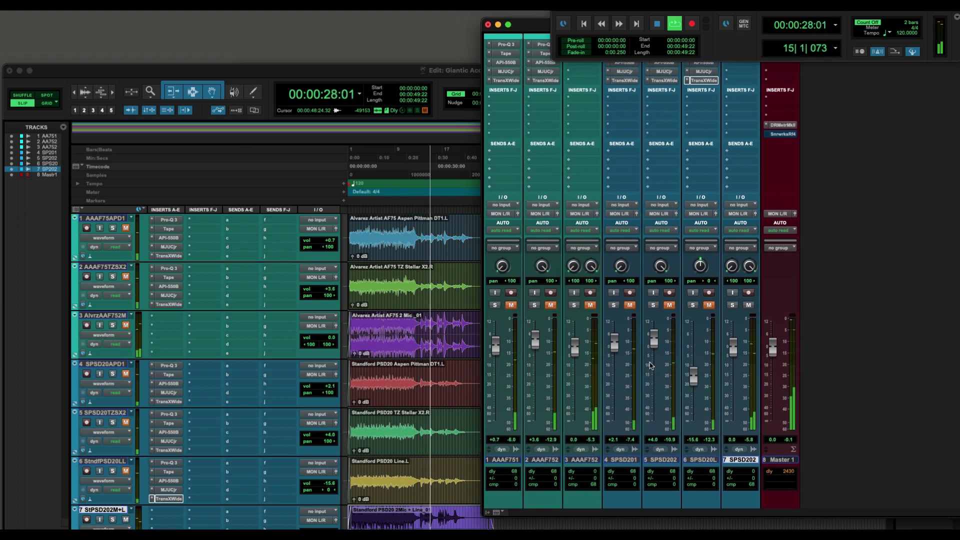
- Restart playback of the rebalanced mix to watch the channel levels, and return to the Edit window while it plays
click(674, 22)
click(674, 22)
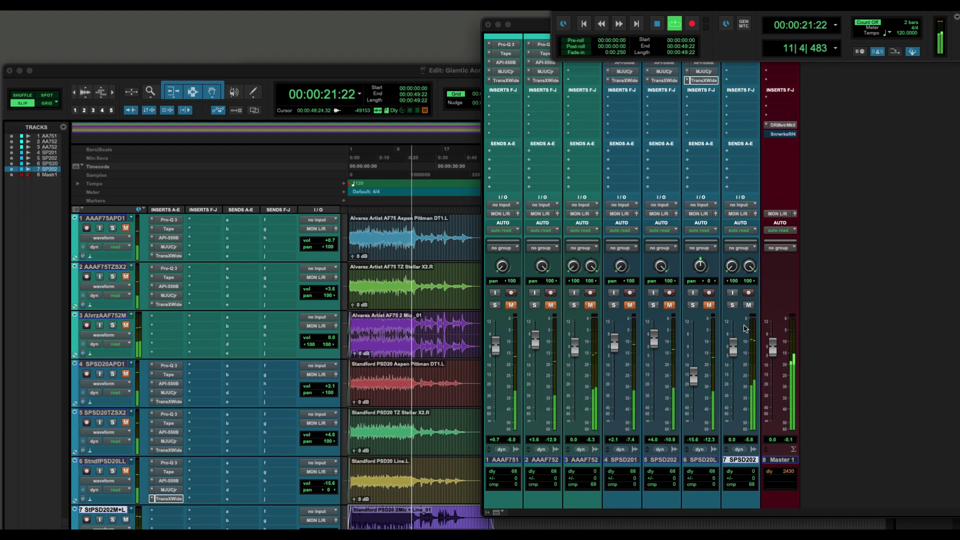
click(349, 74)
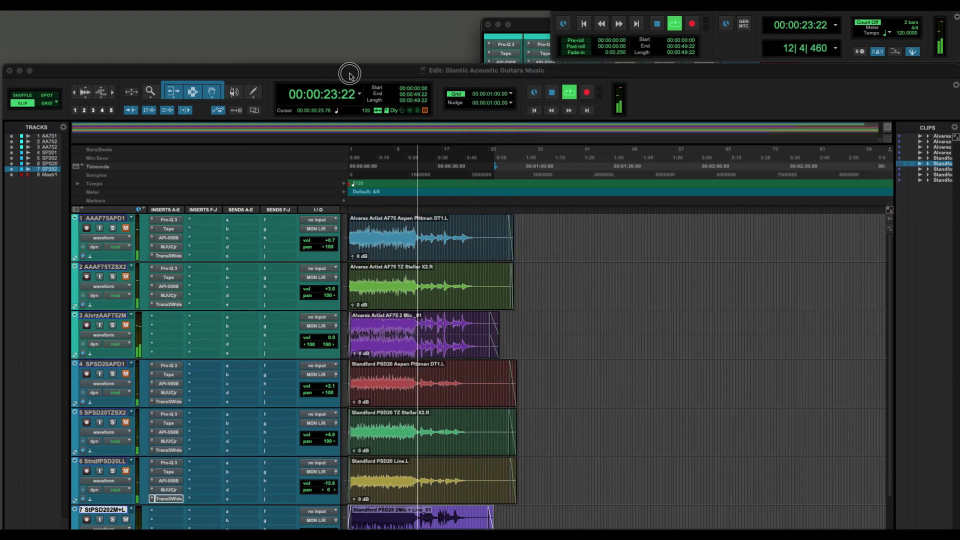
drag(346, 75, 348, 22)
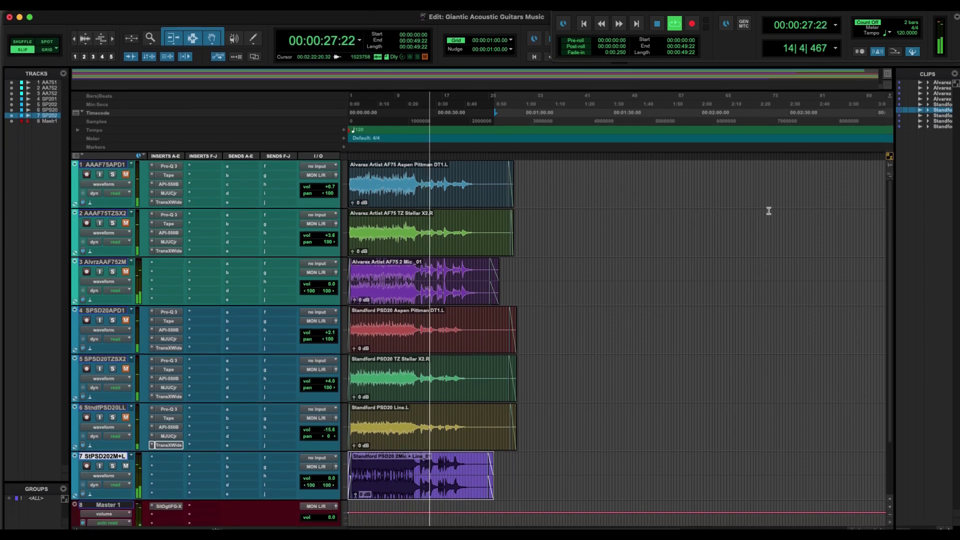